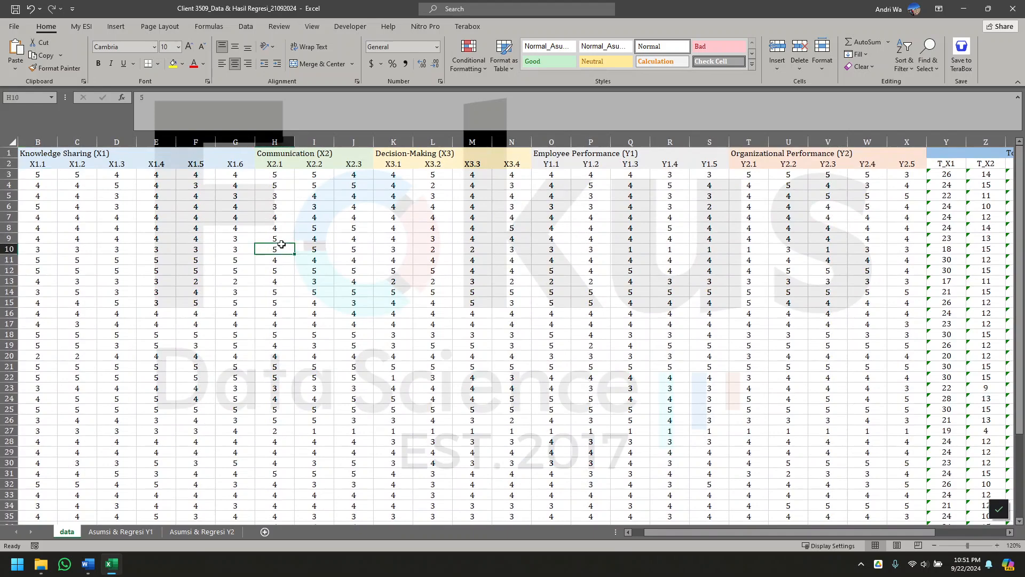
# - Examine the questionnaire item columns and how the T_X1 total is calculated from the Knowledge Sharing items X1.1 to X1.6
pyautogui.moveTo(88, 156); pyautogui.dragTo(264, 175)
pyautogui.hscroll(8, 257, 175)
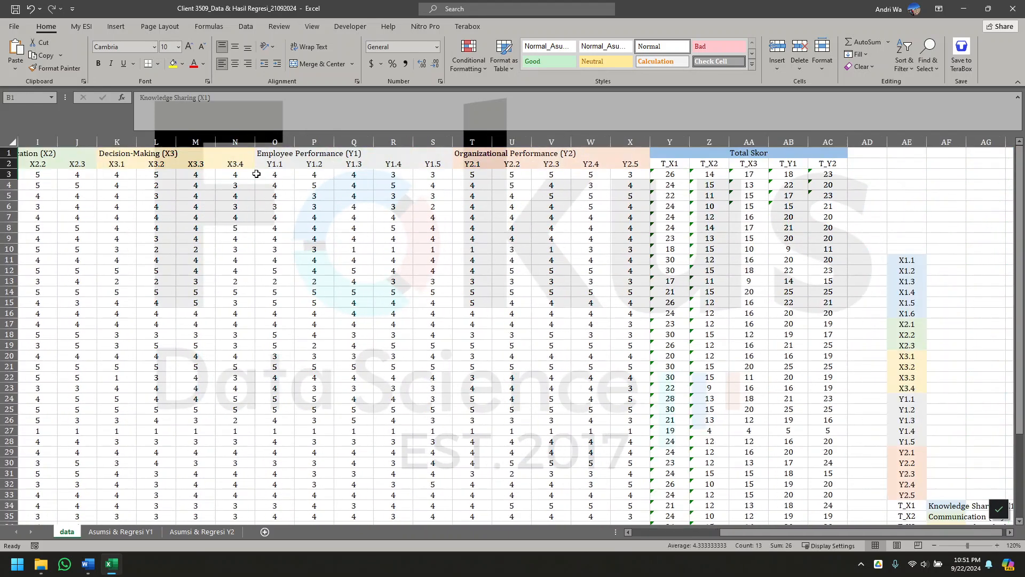
pyautogui.click(670, 163)
pyautogui.moveTo(756, 152); pyautogui.dragTo(756, 163)
pyautogui.click(678, 174)
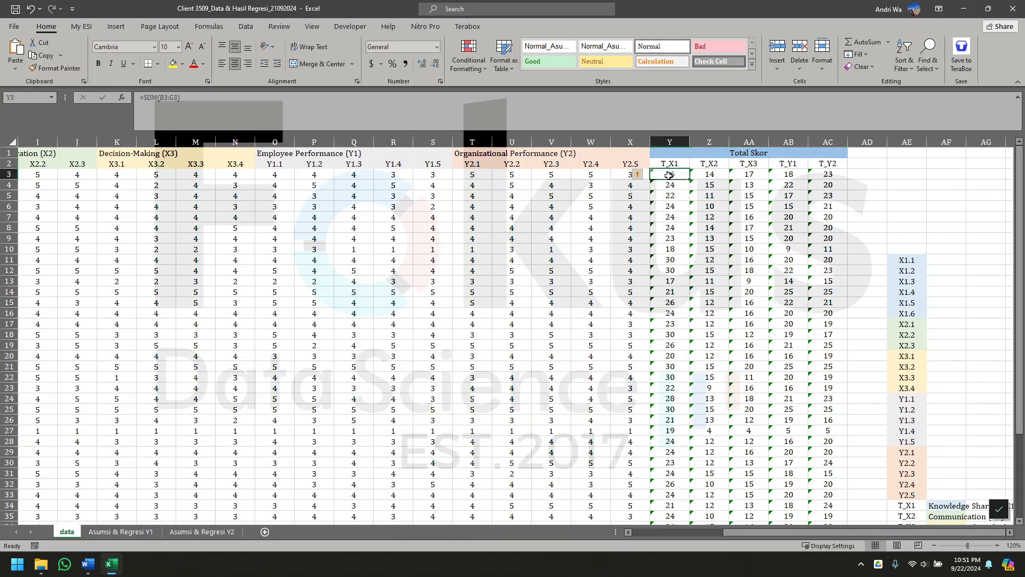
pyautogui.hscroll(-4, 423, 205)
pyautogui.hscroll(-4, 424, 205)
pyautogui.moveTo(81, 173); pyautogui.dragTo(274, 174)
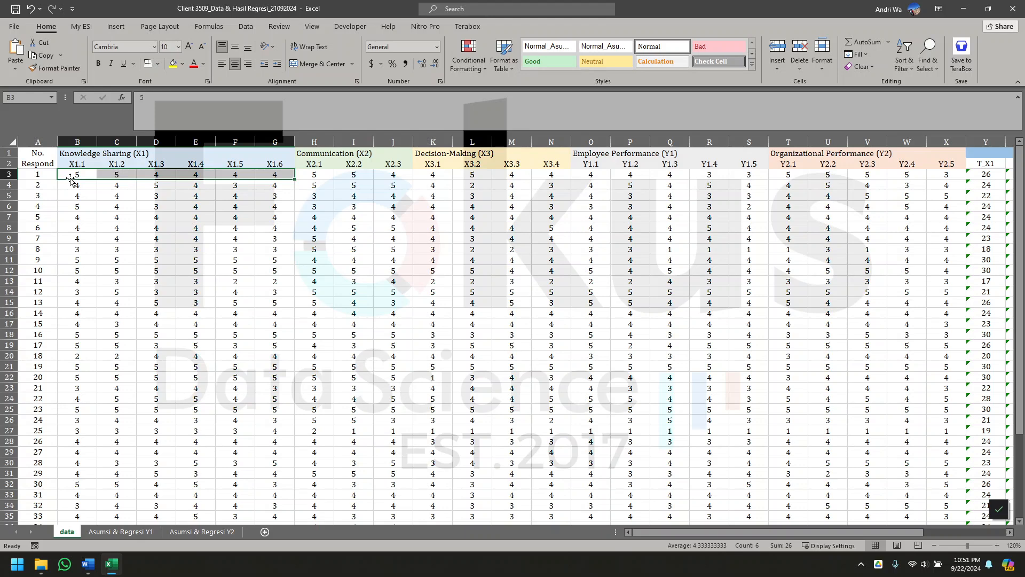
pyautogui.click(46, 176)
pyautogui.click(273, 177)
pyautogui.hscroll(5, 585, 175)
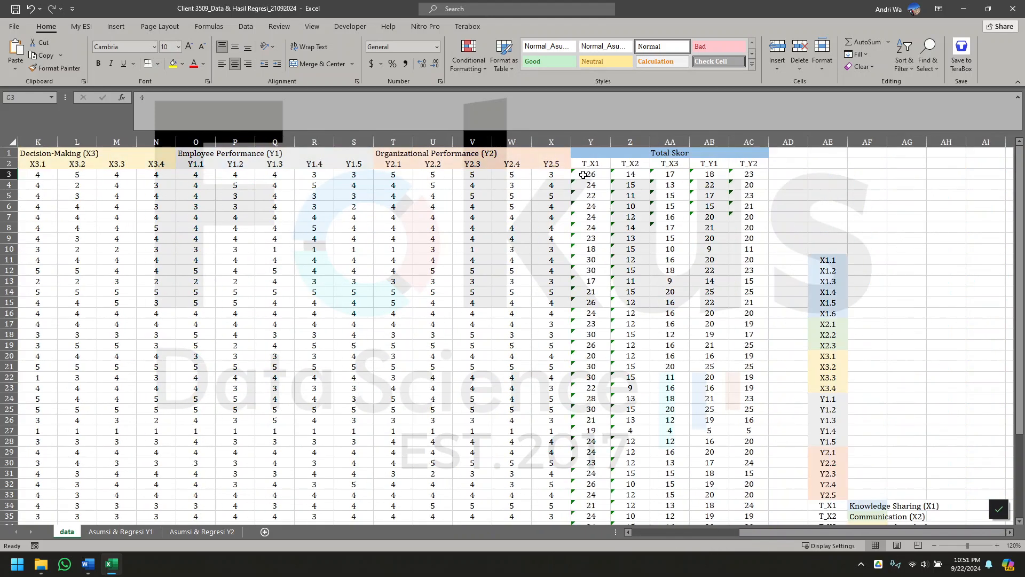
pyautogui.click(596, 174)
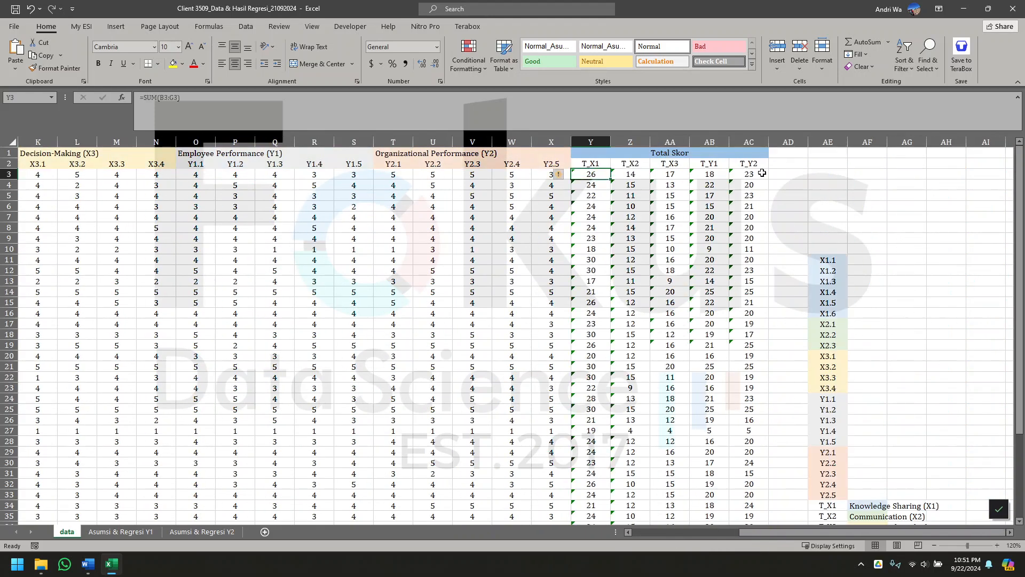
# - Review the remaining total score columns up to T_Y2 and the vertical list of variable names and labels beside the data
pyautogui.click(630, 174)
pyautogui.click(750, 164)
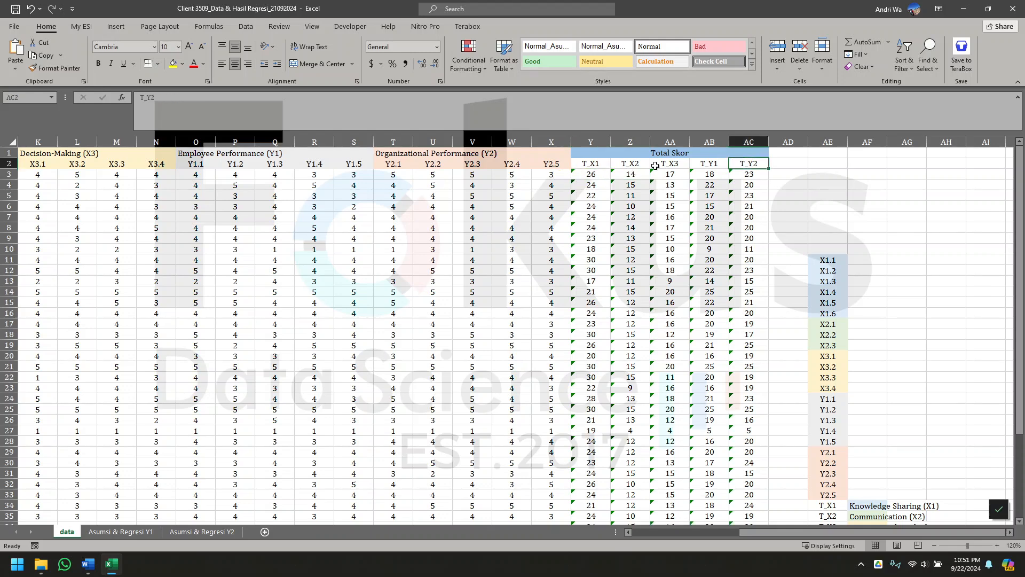
pyautogui.click(461, 150)
pyautogui.click(389, 151)
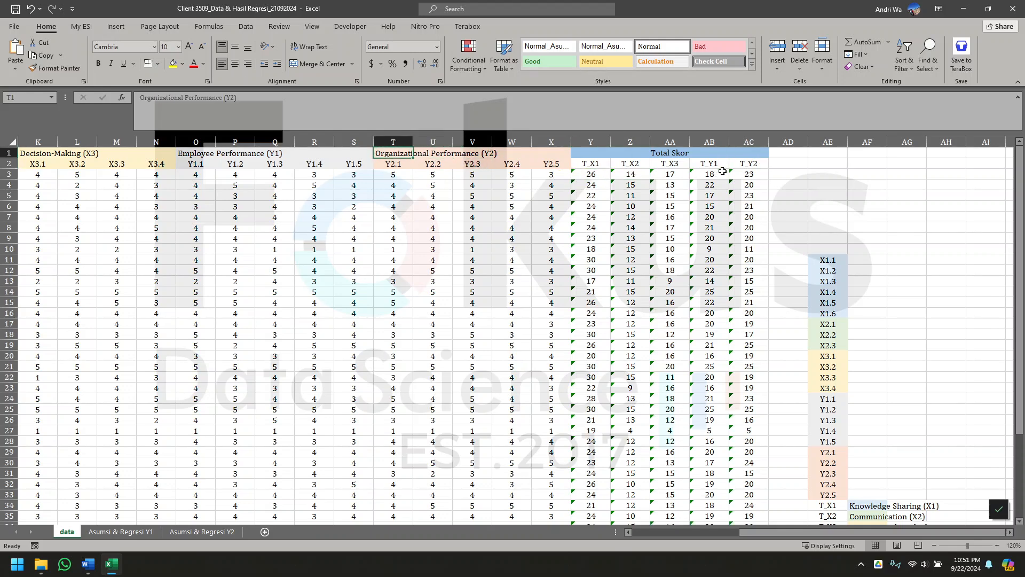
pyautogui.click(748, 174)
pyautogui.hscroll(-5, 540, 210)
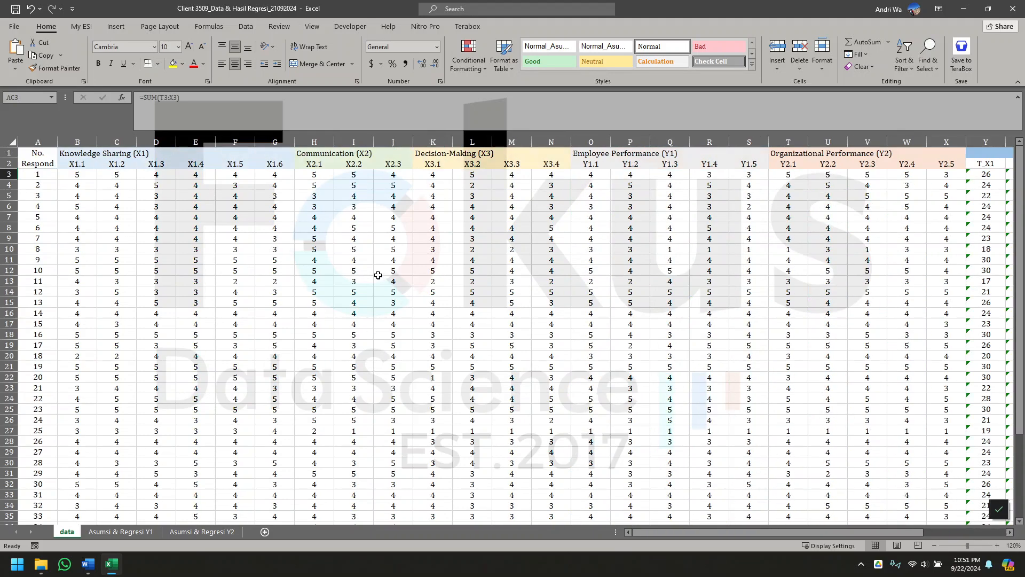
pyautogui.hscroll(10, 378, 275)
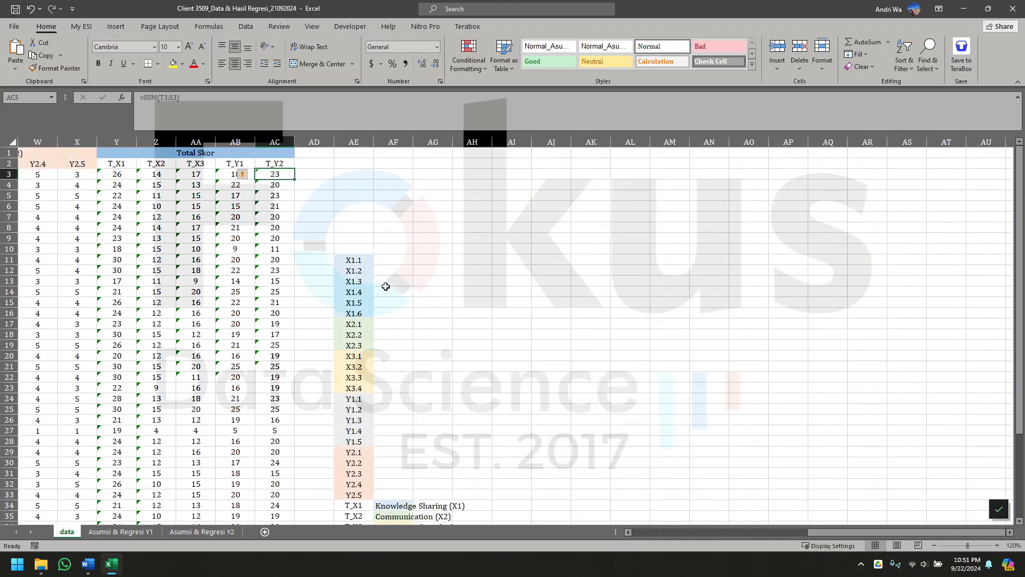
pyautogui.hscroll(-3, 385, 287)
pyautogui.scroll(-2, 398, 291)
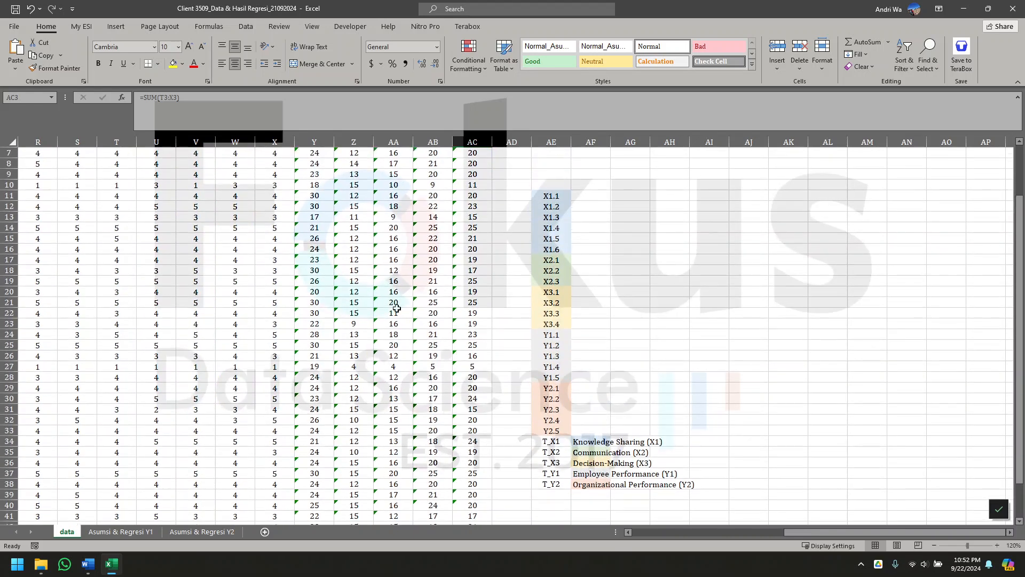
# - Launch IBM SPSS Statistics 26 and show the variable definitions of the empty dataset
pyautogui.click(18, 564)
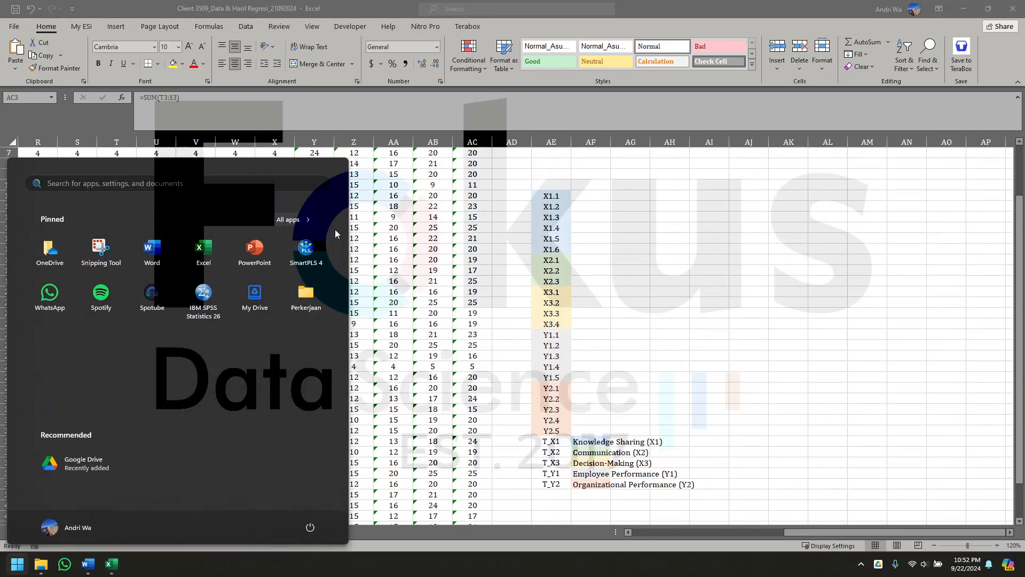
pyautogui.click(209, 310)
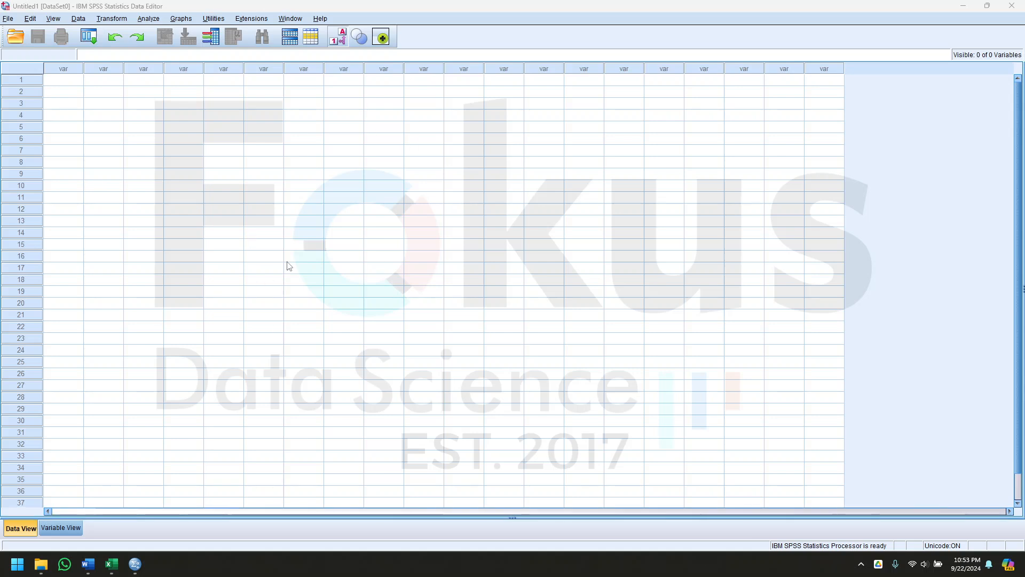
pyautogui.click(61, 529)
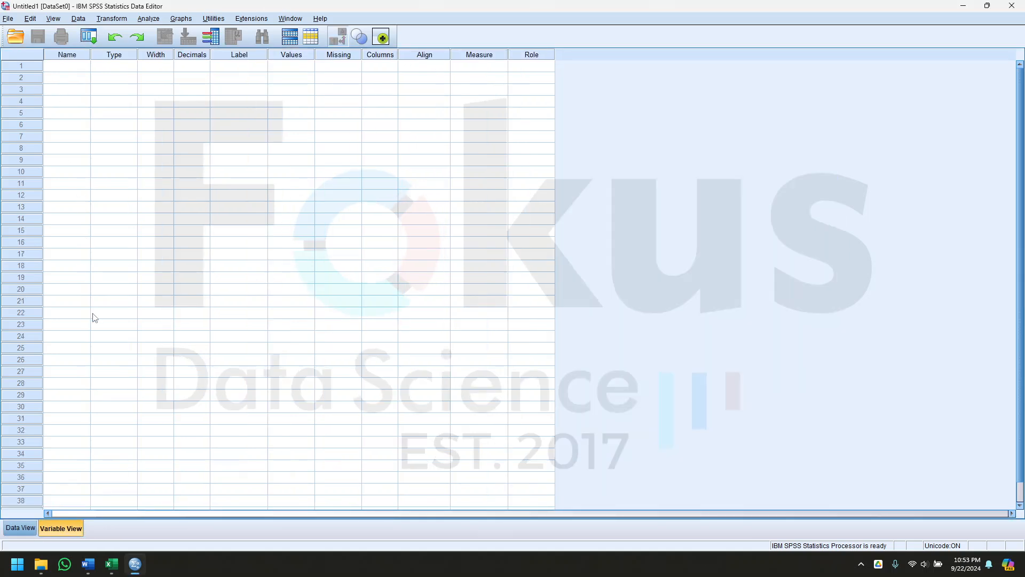
# - Copy the variable names X1.1 to T_Y2 from the Excel list in AE11:AE38 into the SPSS Name column, starting at the first row
pyautogui.click(111, 564)
pyautogui.click(608, 347)
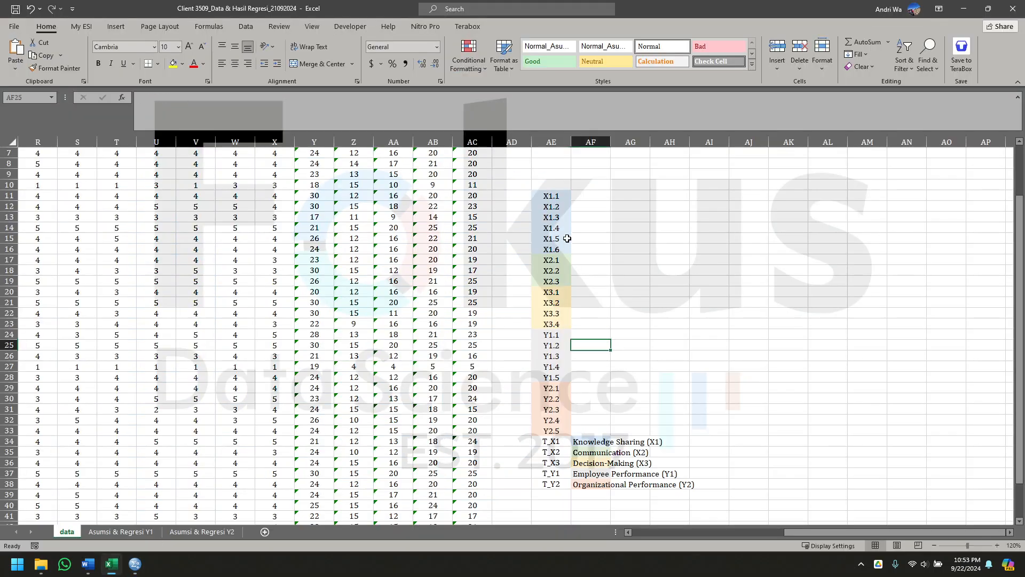
pyautogui.moveTo(557, 198); pyautogui.dragTo(552, 484)
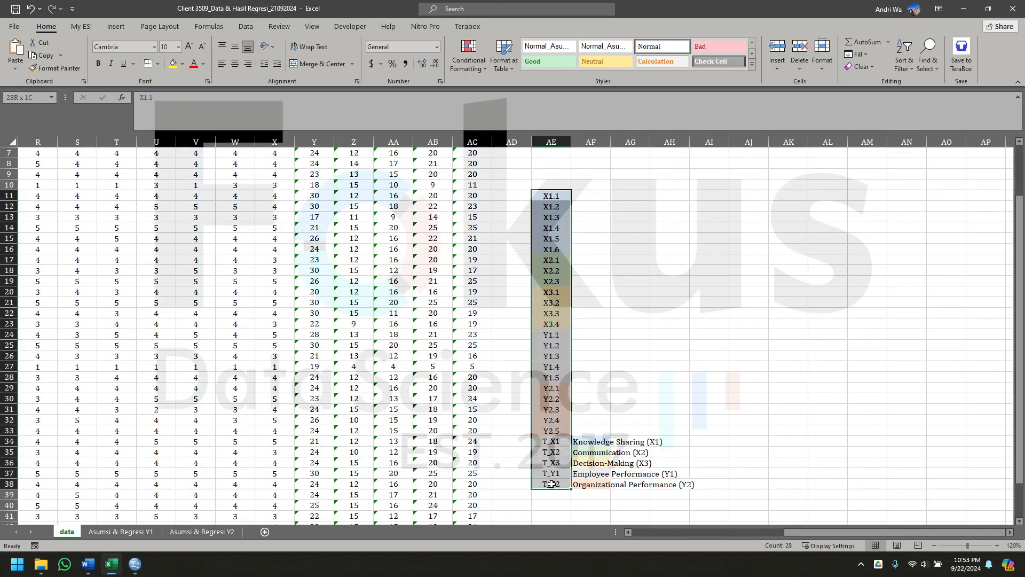
pyautogui.rightClick(549, 397)
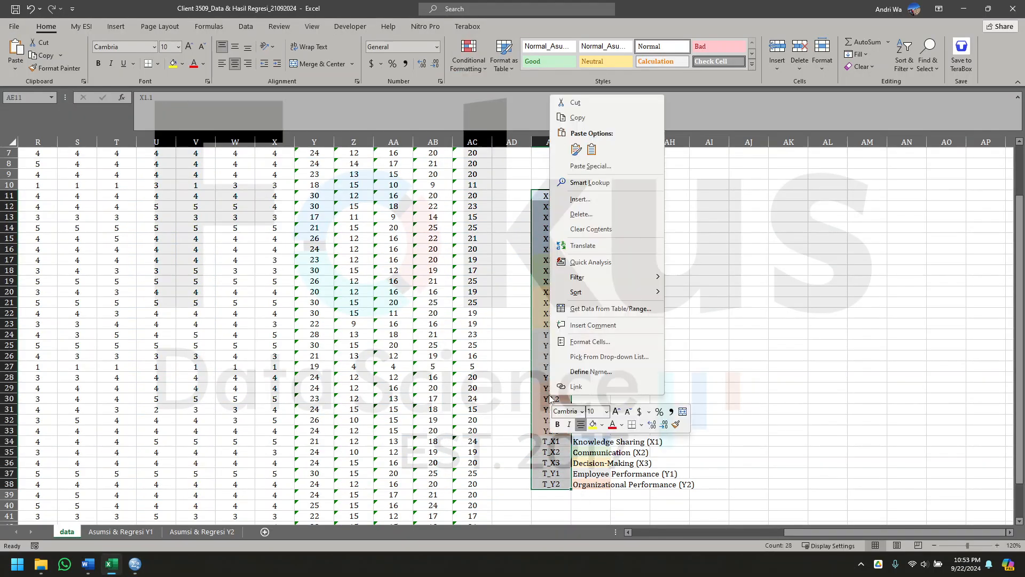
pyautogui.click(568, 119)
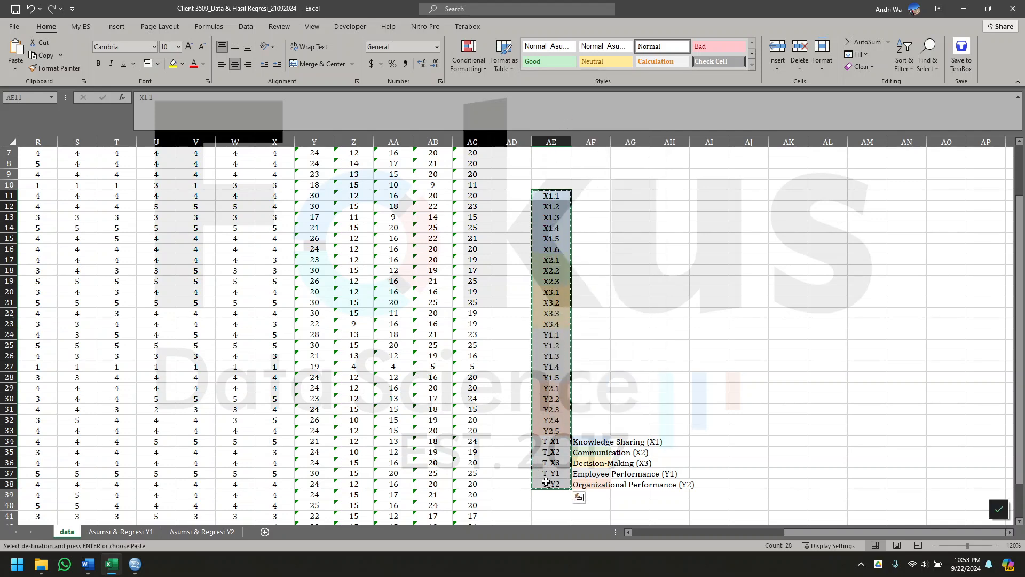
pyautogui.click(135, 564)
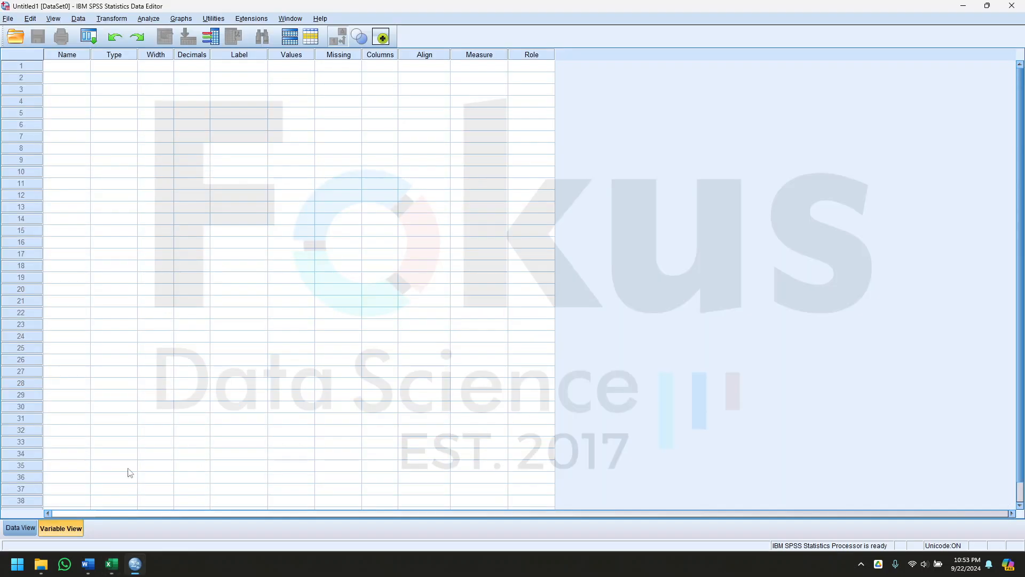
pyautogui.click(70, 66)
pyautogui.rightClick(70, 67)
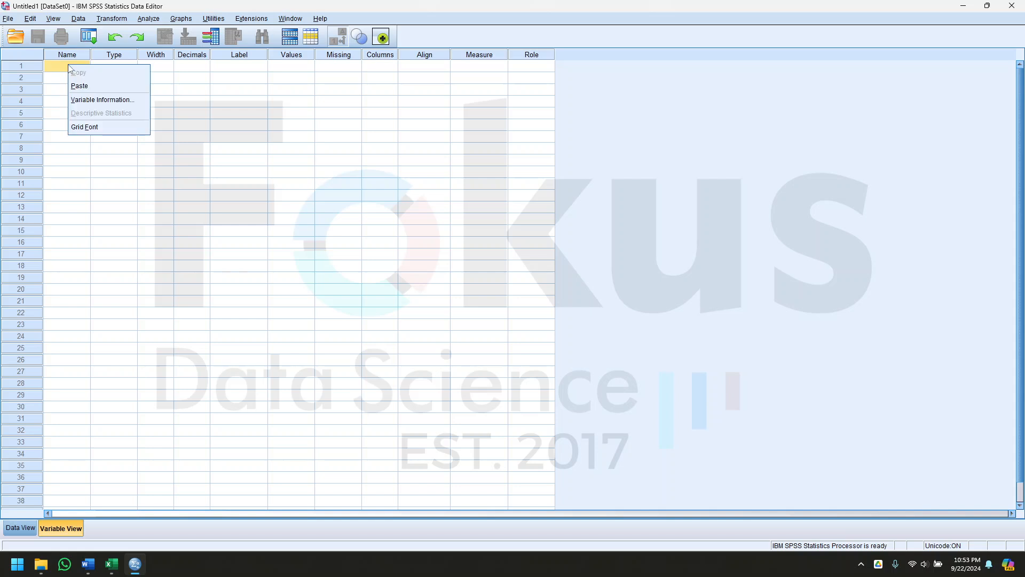
pyautogui.click(91, 86)
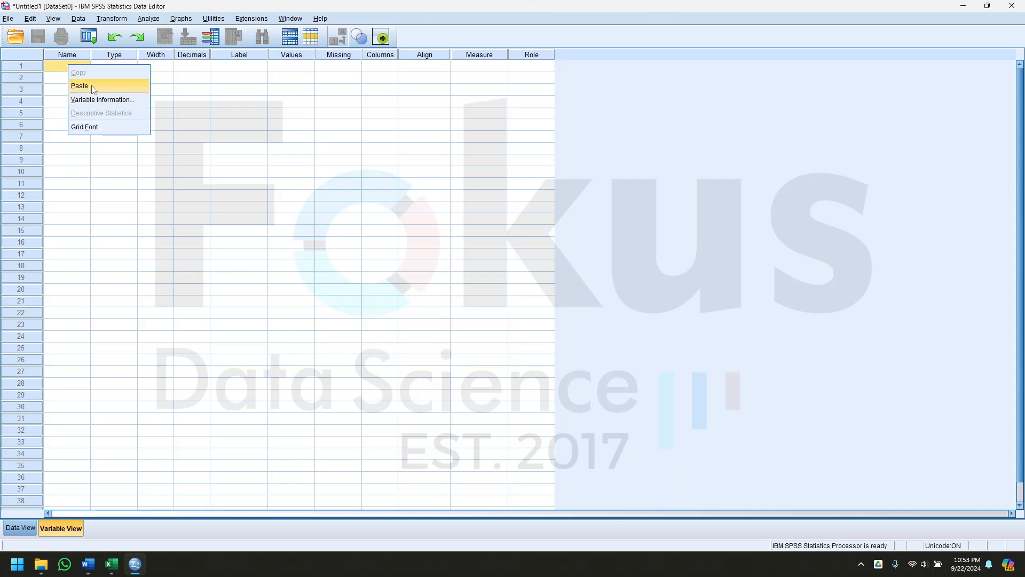
# - Copy the five variable labels from Excel cells AF34:AF38 into the SPSS labels of T_X1 to T_Y2, and widen the Label column
pyautogui.click(111, 564)
pyautogui.moveTo(600, 441); pyautogui.dragTo(597, 483)
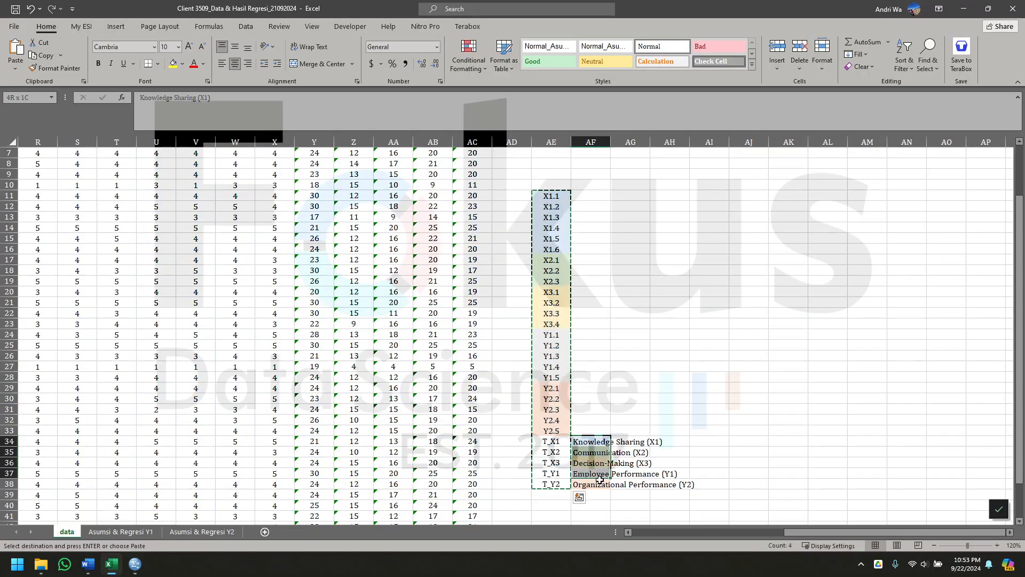
pyautogui.rightClick(599, 482)
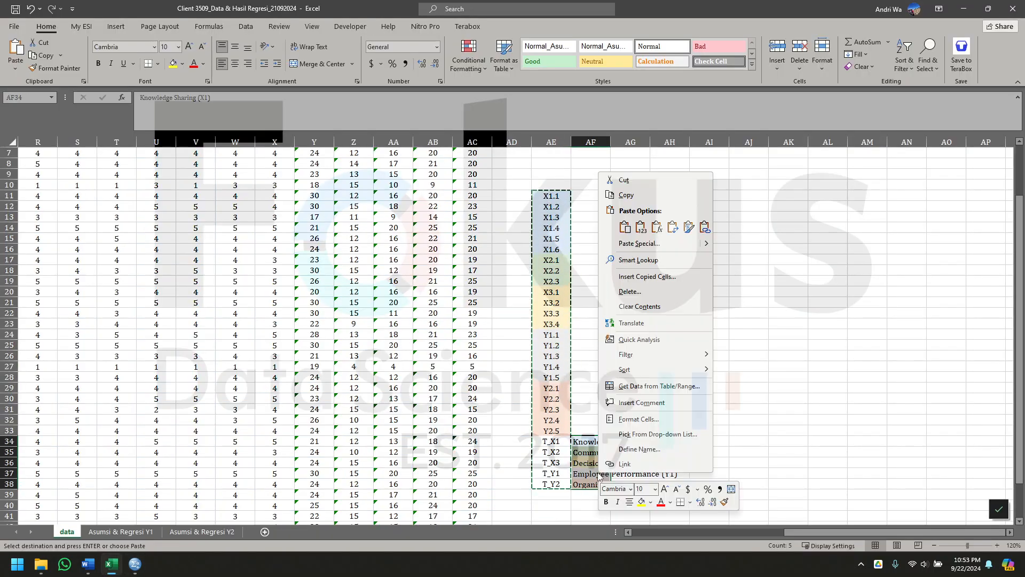
pyautogui.click(626, 194)
pyautogui.scroll(2, 492, 332)
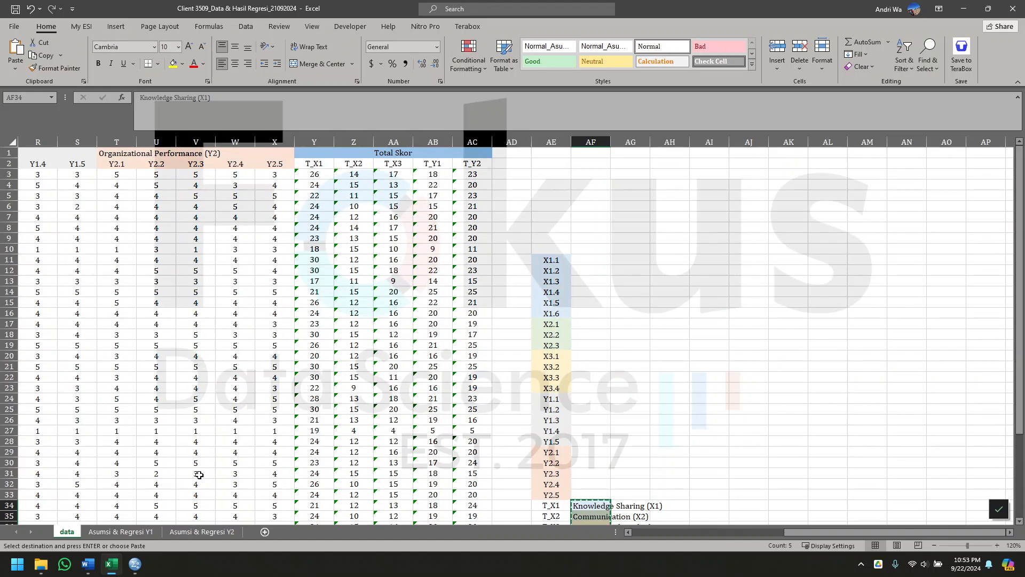
pyautogui.click(134, 564)
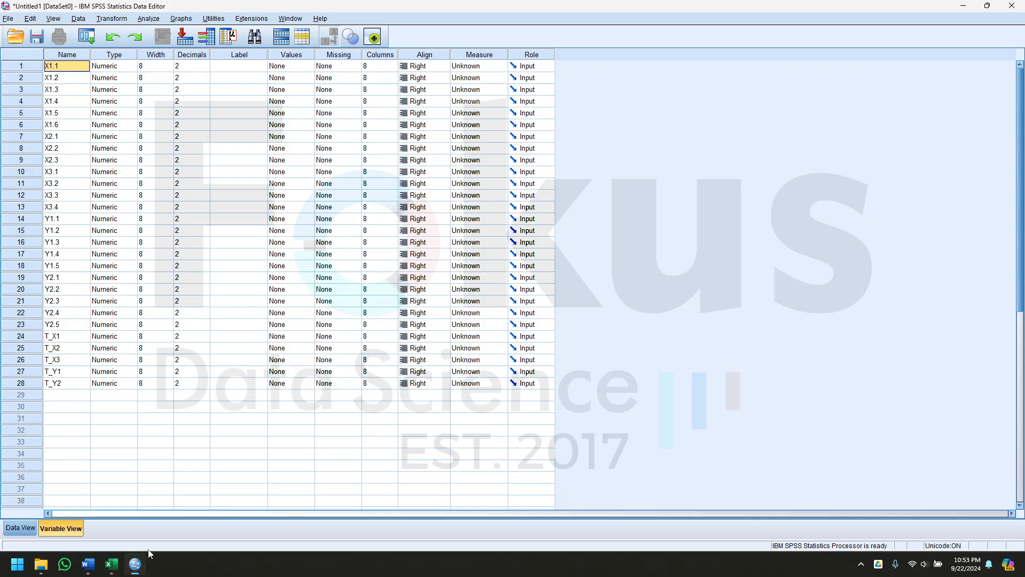
pyautogui.click(234, 337)
pyautogui.hotkey('ctrl', 'v')
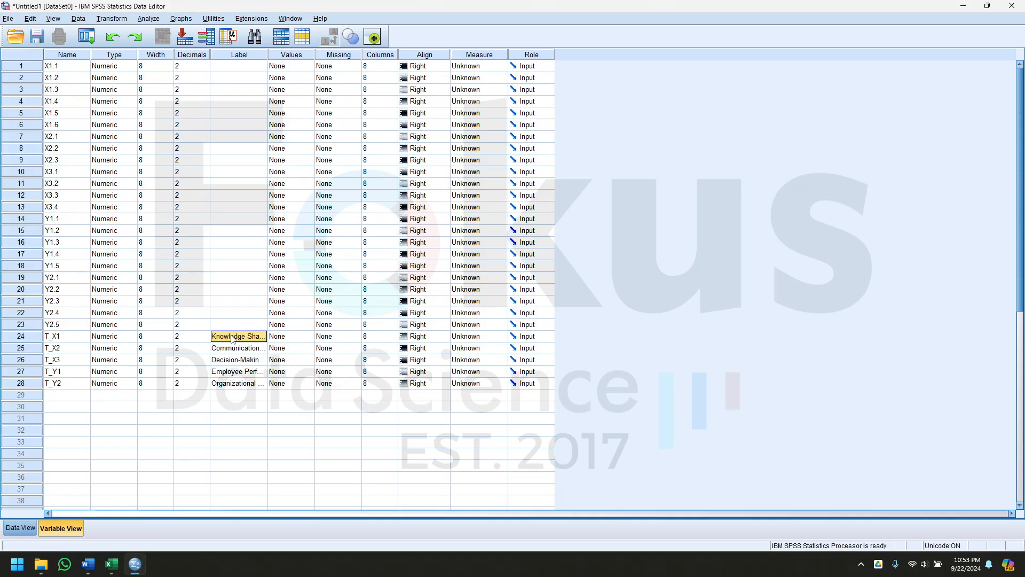
pyautogui.moveTo(269, 52); pyautogui.dragTo(311, 51)
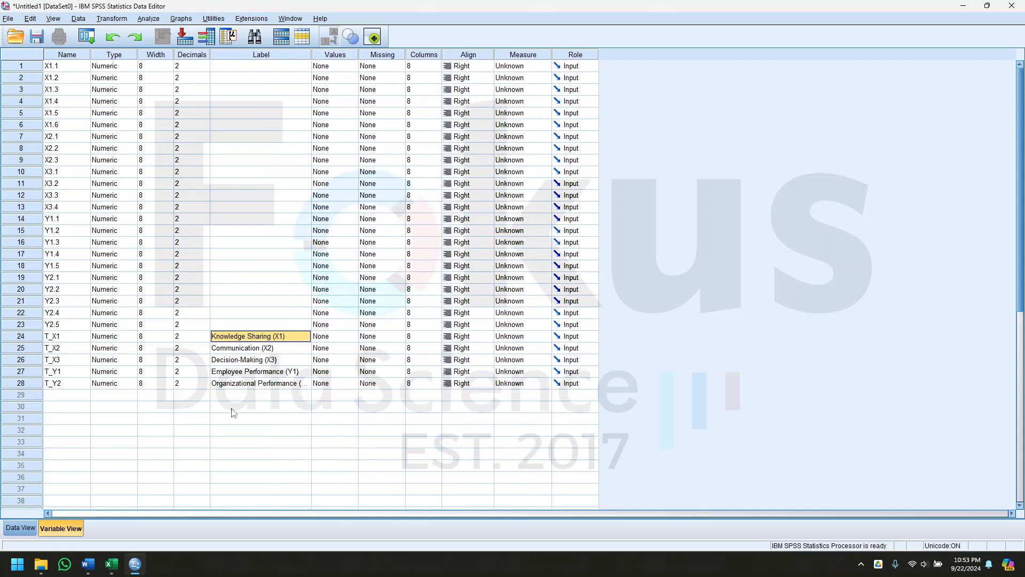
# - Show the SPSS data grid, then copy all response and total score values in B3:AC45 of the Excel data sheet
pyautogui.click(28, 530)
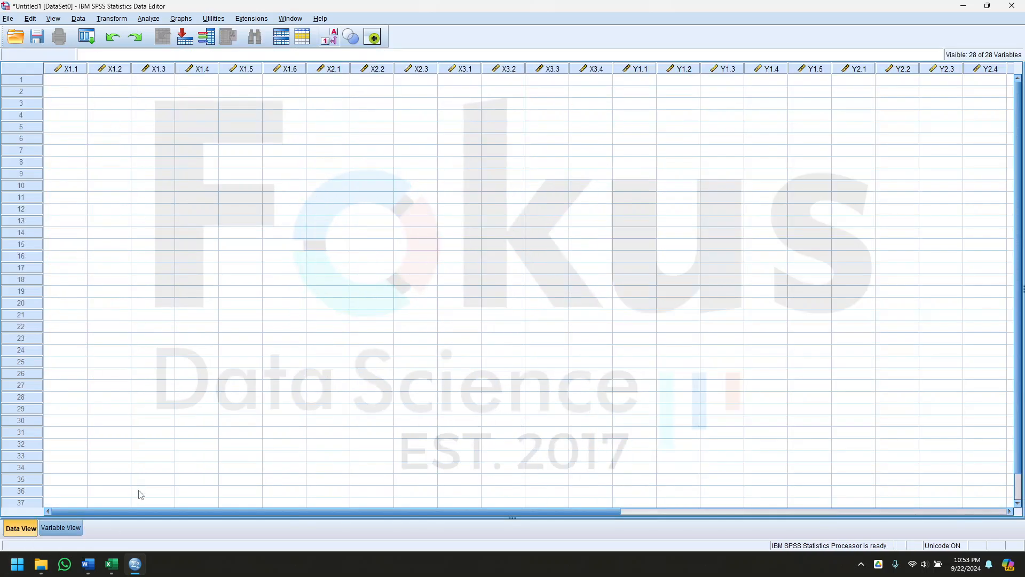
pyautogui.click(111, 563)
pyautogui.hscroll(-1, 200, 198)
pyautogui.click(79, 174)
pyautogui.hscroll(4, 325, 217)
pyautogui.scroll(-12, 715, 382)
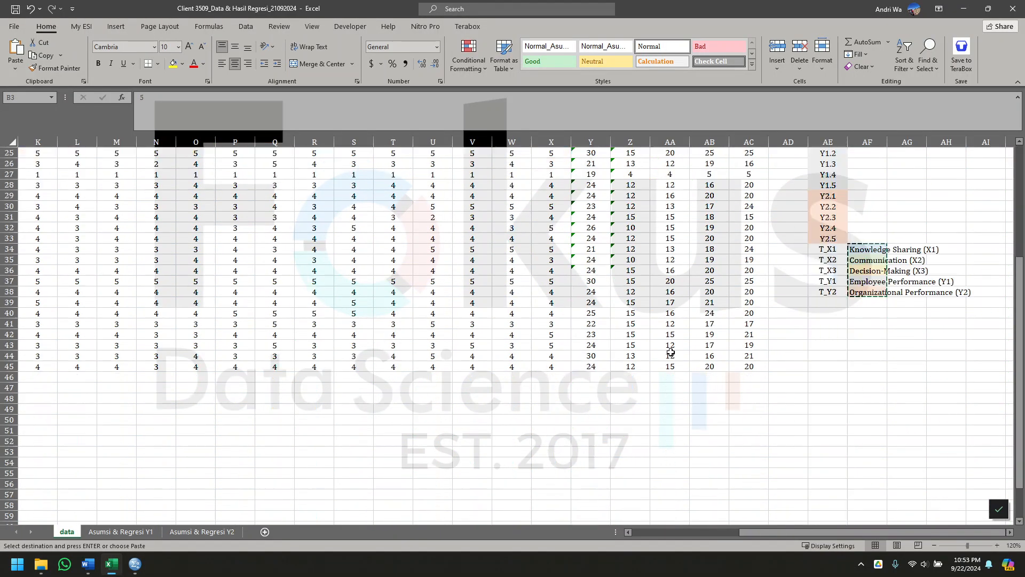
pyautogui.scroll(4, 733, 359)
pyautogui.keyDown('shift'); pyautogui.click(737, 363); pyautogui.keyUp('shift')
pyautogui.scroll(8, 737, 364)
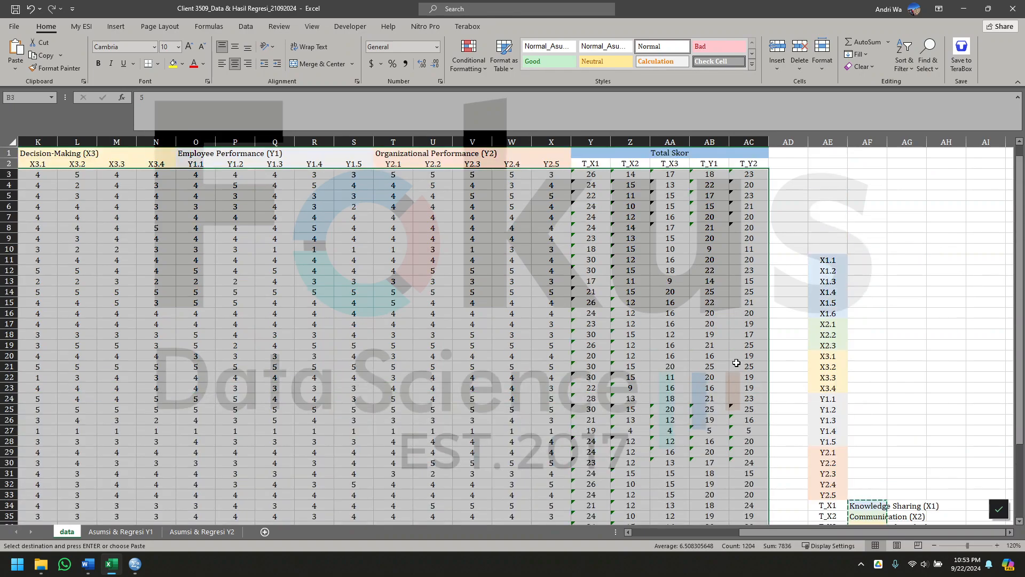
pyautogui.rightClick(671, 224)
pyautogui.click(697, 245)
pyautogui.hscroll(-5, 248, 477)
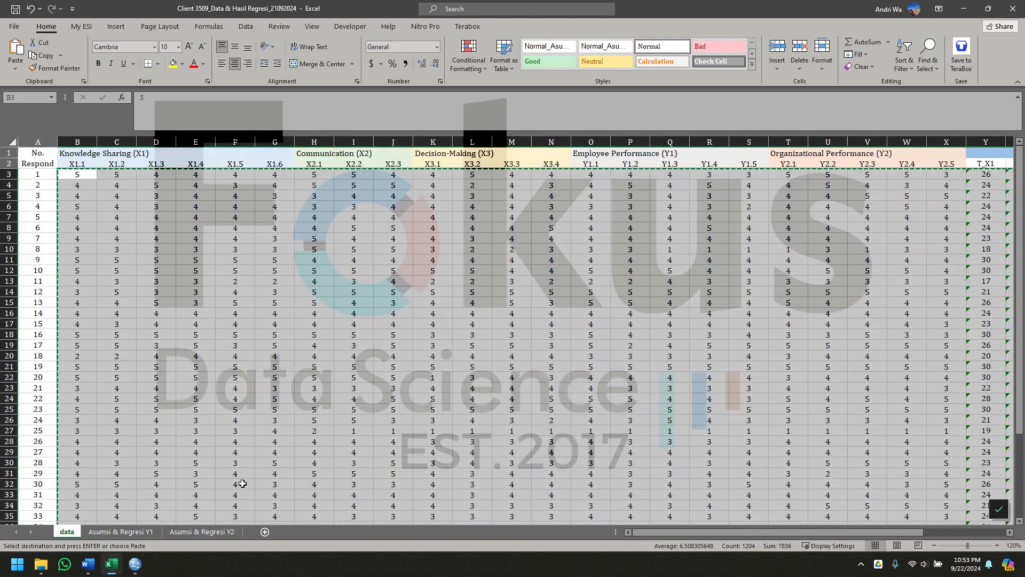
# - Paste the copied values into the SPSS data grid from the first X1.1 cell and check the columns through T_X1
pyautogui.click(135, 564)
pyautogui.click(73, 82)
pyautogui.rightClick(73, 81)
pyautogui.click(104, 137)
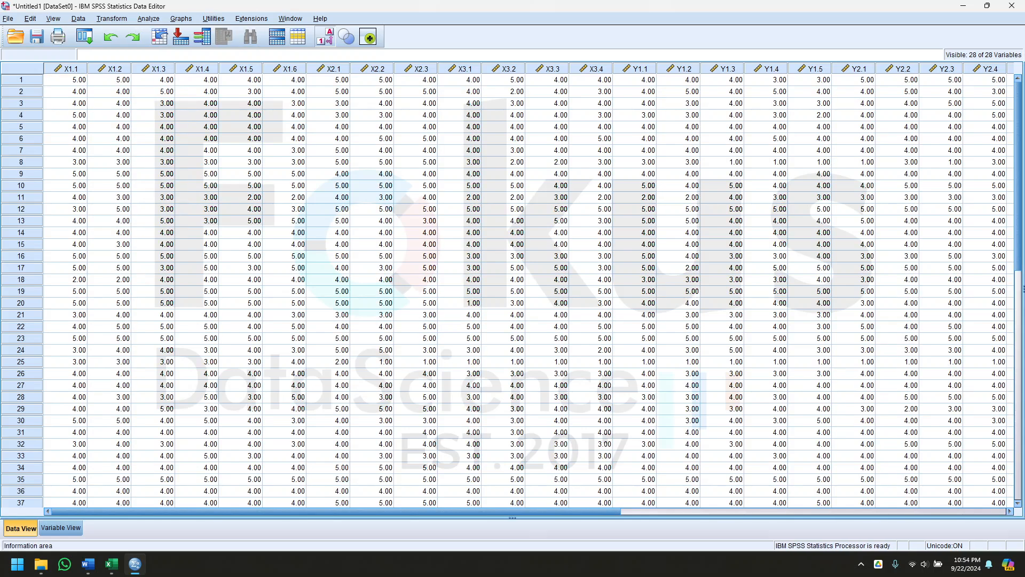
pyautogui.moveTo(549, 514); pyautogui.dragTo(659, 513)
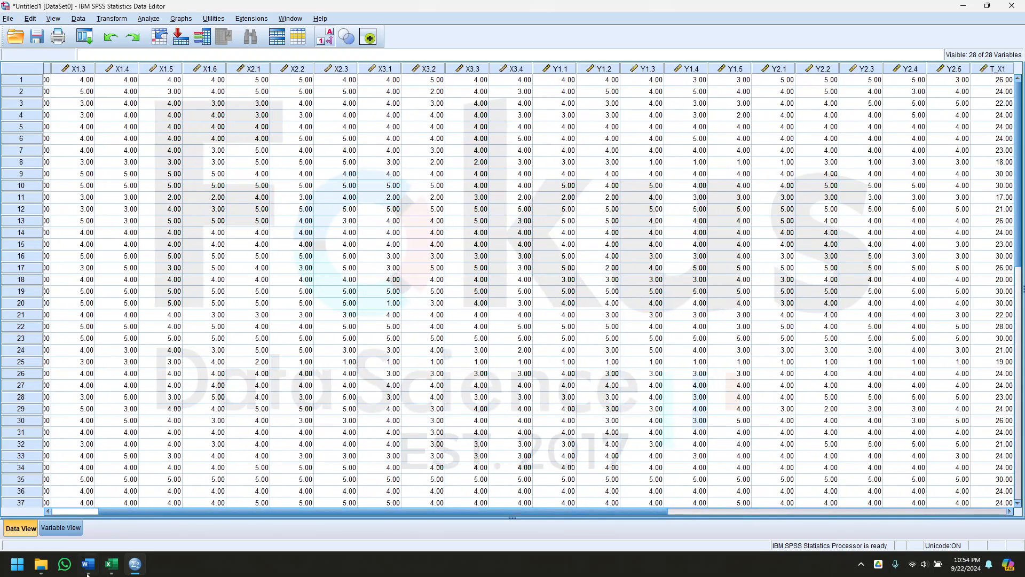
# - Switch to the Word regression interpretation document, enlarge its view and examine the Uji Asumsi Klasik section
pyautogui.click(94, 570)
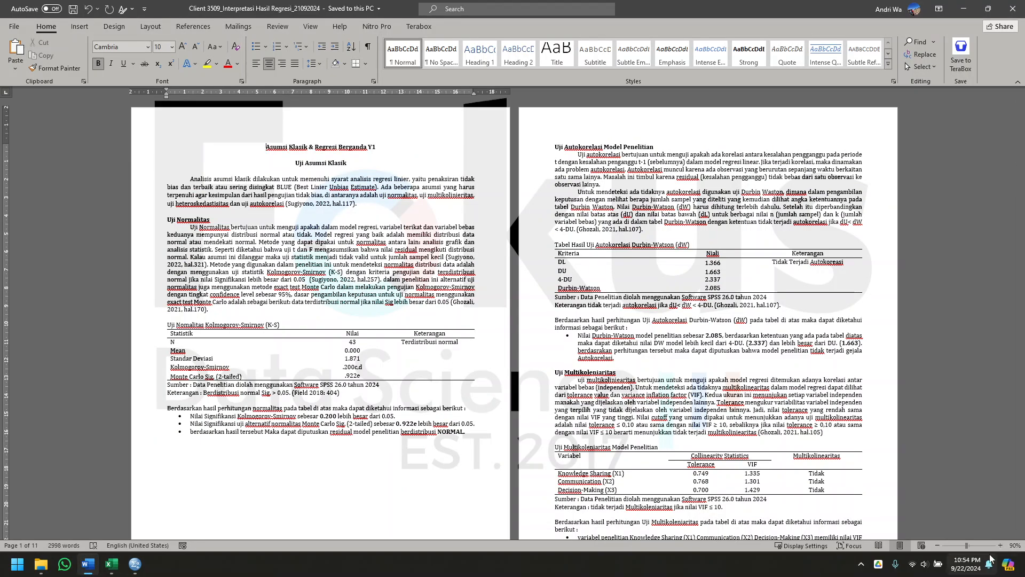
pyautogui.click(1000, 545)
pyautogui.click(1000, 546)
pyautogui.click(1000, 546)
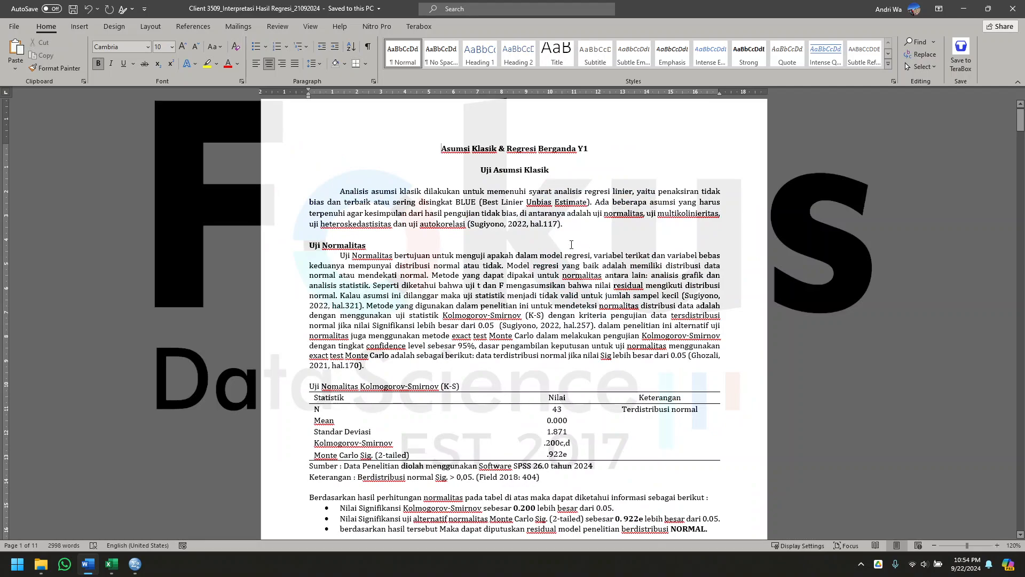
pyautogui.moveTo(474, 168); pyautogui.dragTo(577, 169)
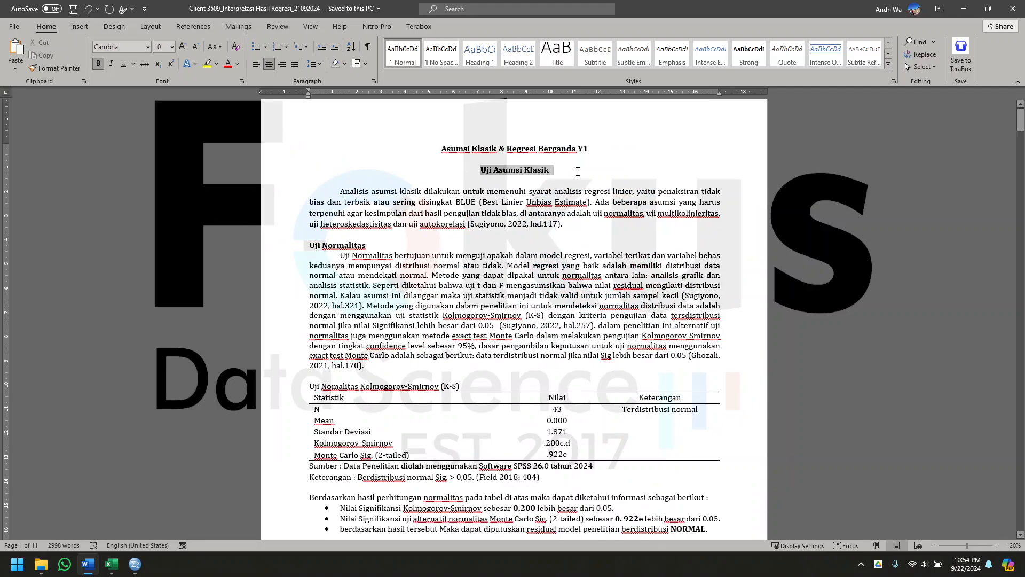
# - Examine the Uji Normalitas and Glejser heteroscedasticity sections of the interpretation document
pyautogui.click(344, 235)
pyautogui.scroll(-20, 345, 243)
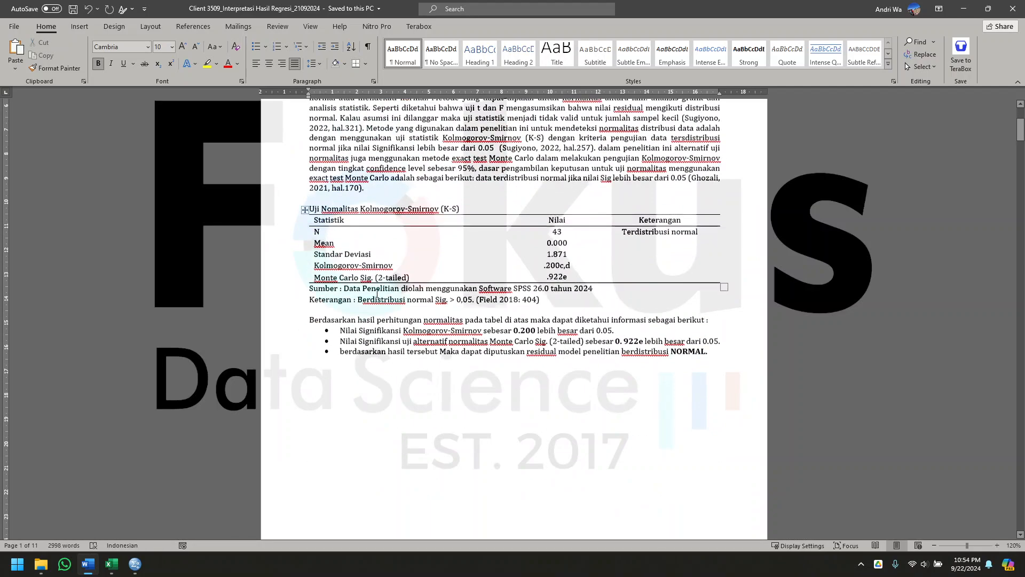
pyautogui.scroll(-12, 383, 313)
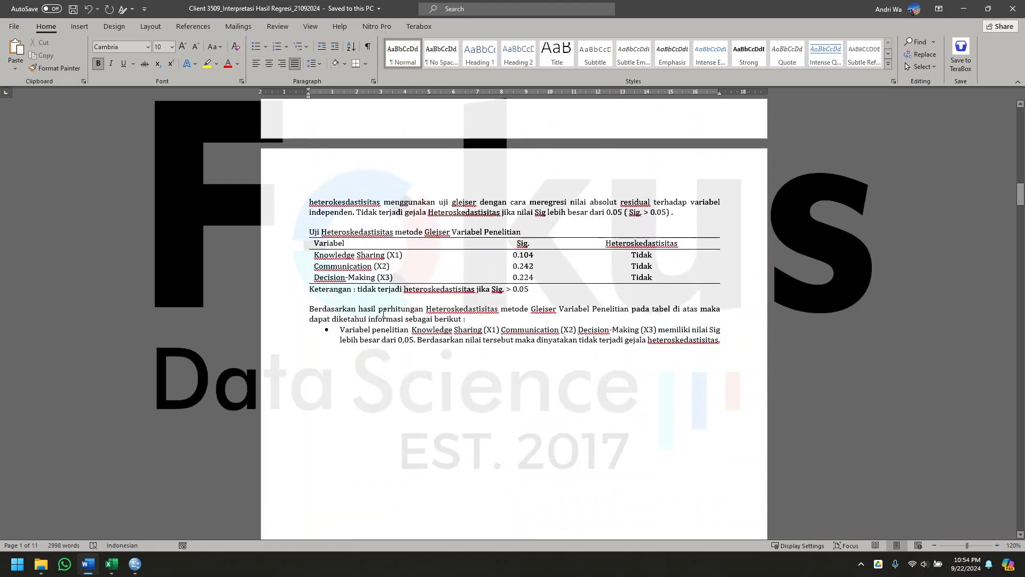
pyautogui.scroll(8, 348, 229)
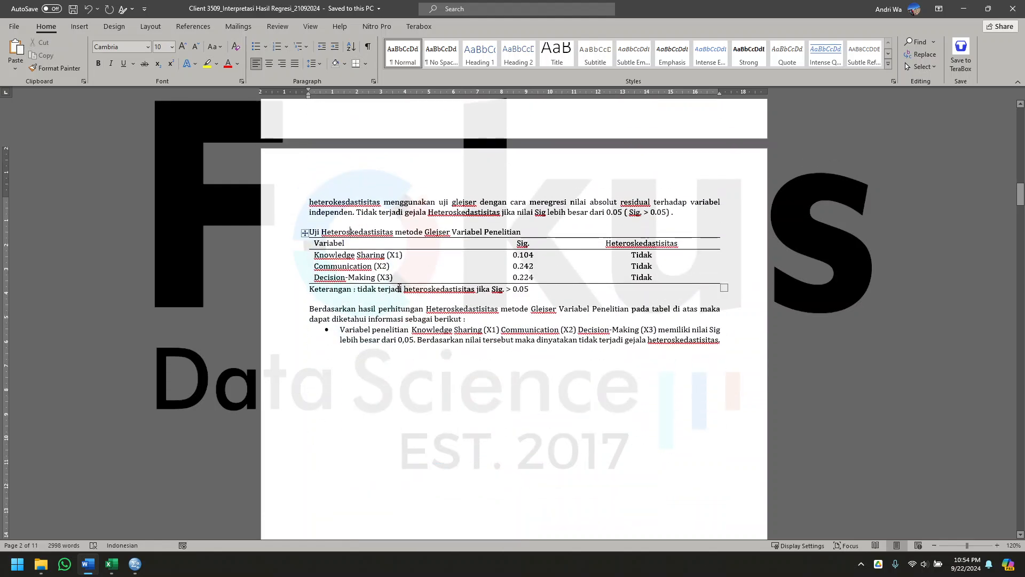
pyautogui.scroll(-15, 415, 347)
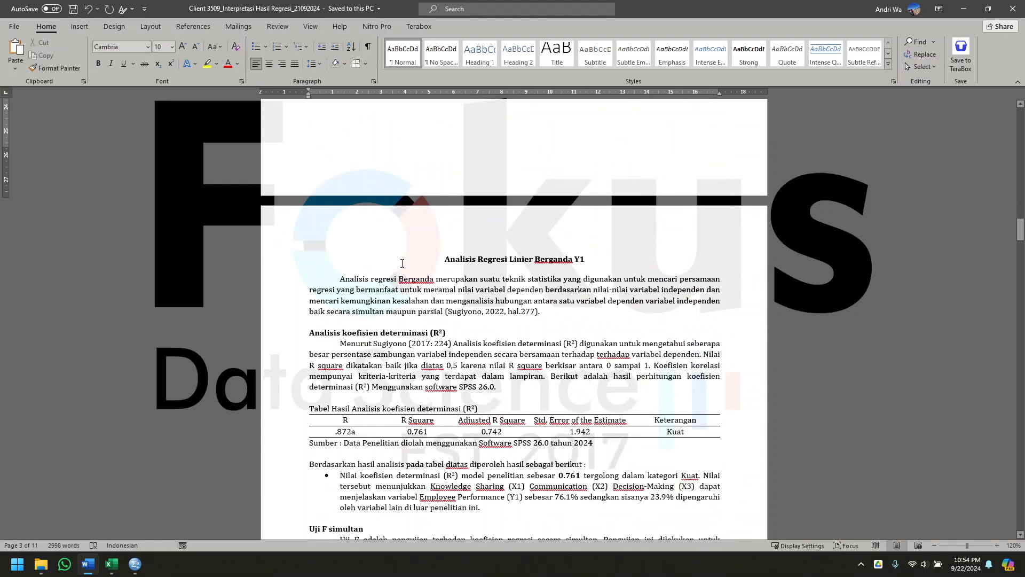
# - Examine the Analisis Regresi Linier Berganda Y1 section, covering the coefficient of determination, Uji F simultan and Uji t parsial
pyautogui.moveTo(444, 269); pyautogui.dragTo(446, 301)
pyautogui.click(405, 344)
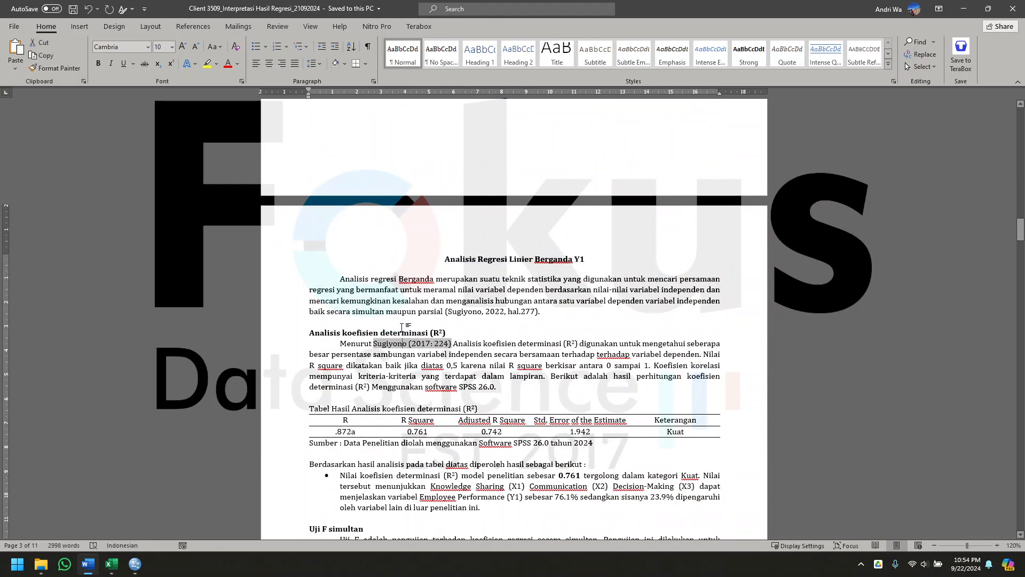
pyautogui.click(414, 325)
pyautogui.click(435, 331)
pyautogui.scroll(-12, 422, 347)
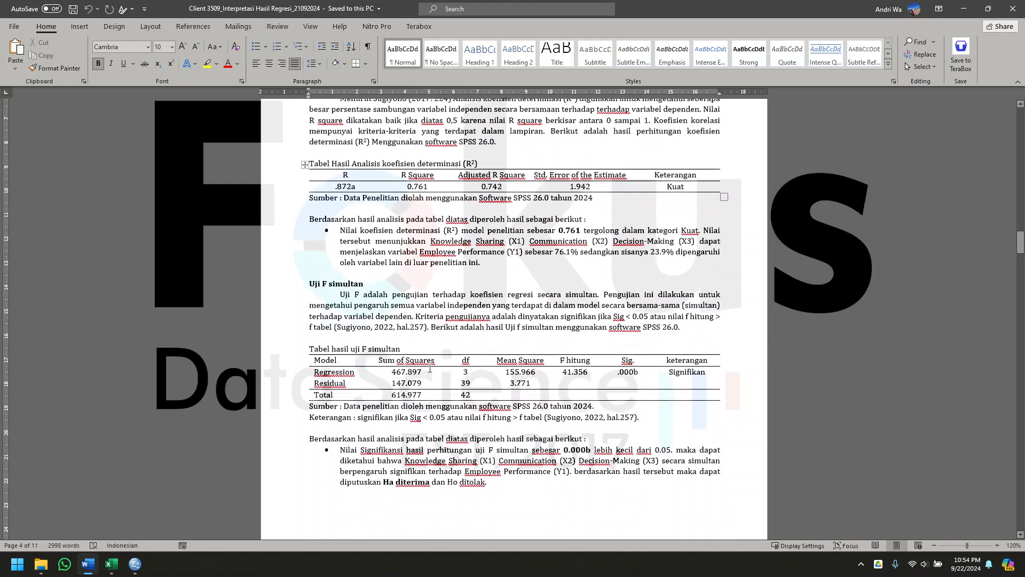
pyautogui.scroll(6, 485, 294)
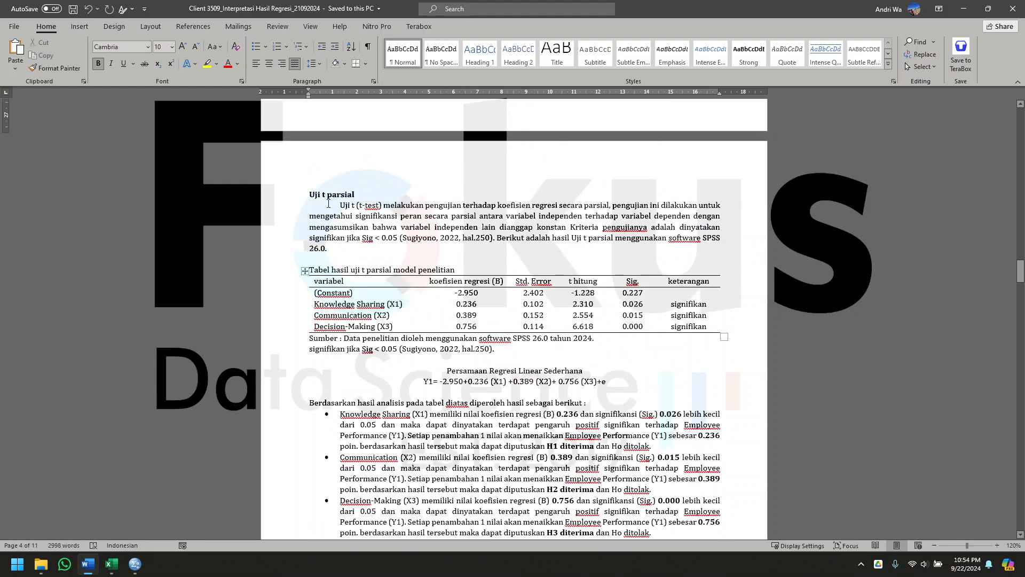
# - Return to the Uji Normalitas section at the start of the document and enlarge the view to 140%
pyautogui.scroll(20, 485, 295)
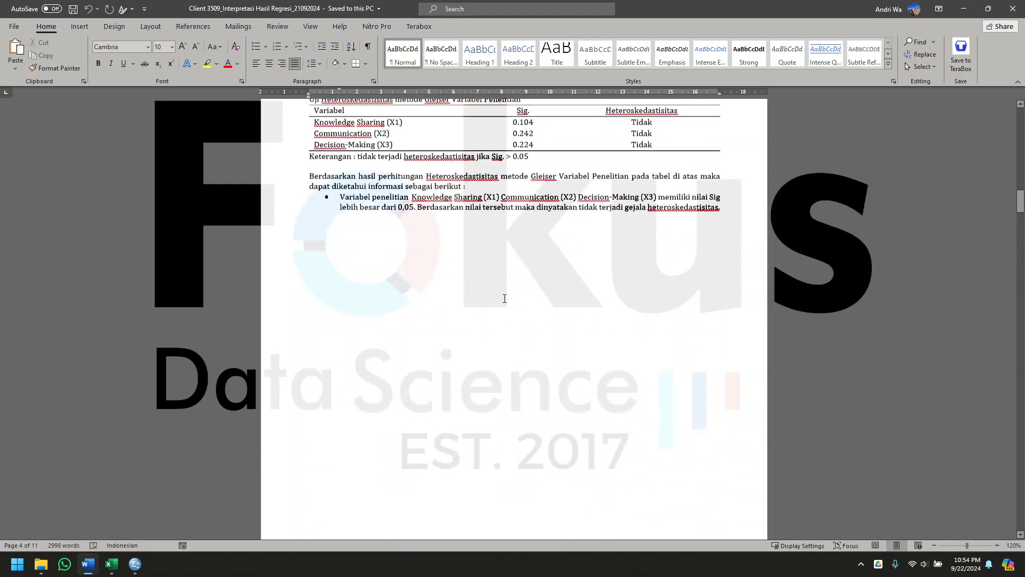
pyautogui.scroll(15, 506, 289)
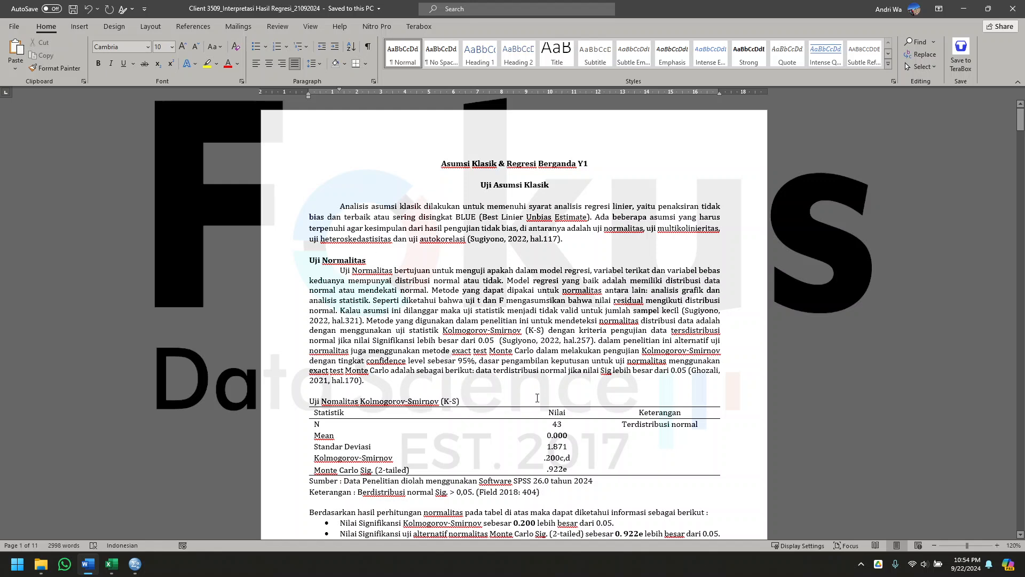
pyautogui.click(474, 300)
pyautogui.click(998, 546)
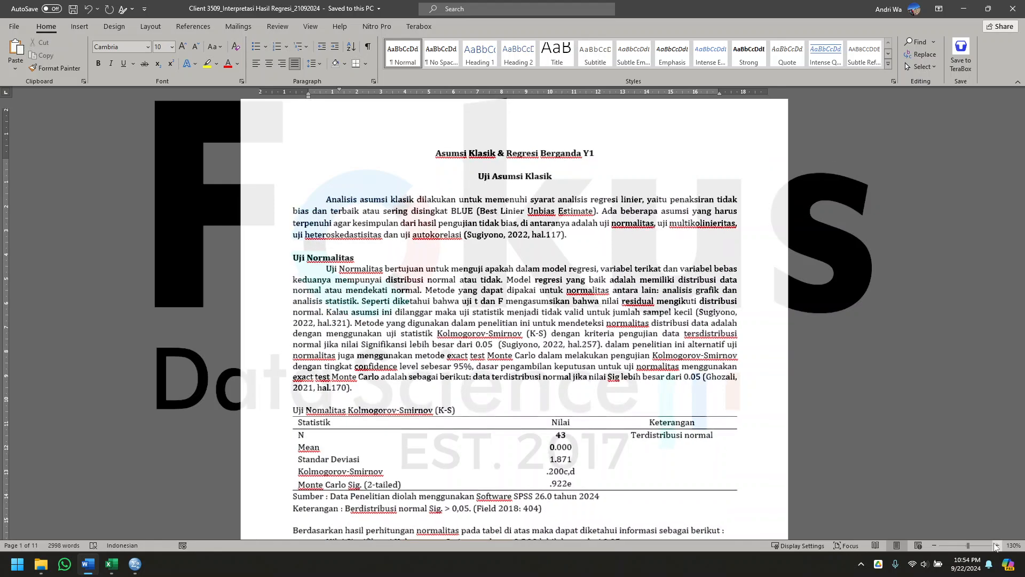
pyautogui.click(997, 546)
pyautogui.scroll(1, 453, 272)
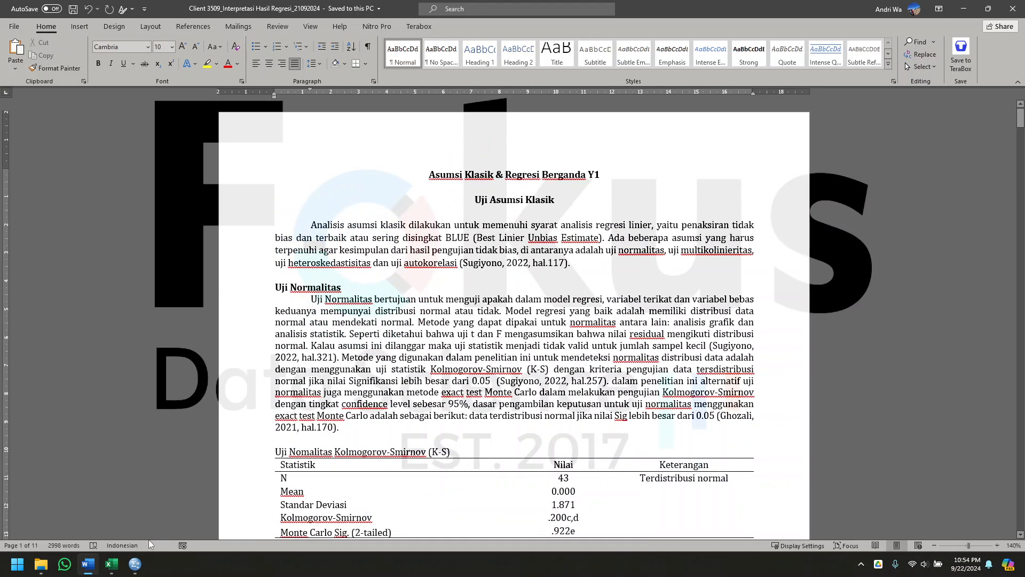
# - Switch to the SPSS Data Editor and start a Linear Regression analysis
pyautogui.click(135, 564)
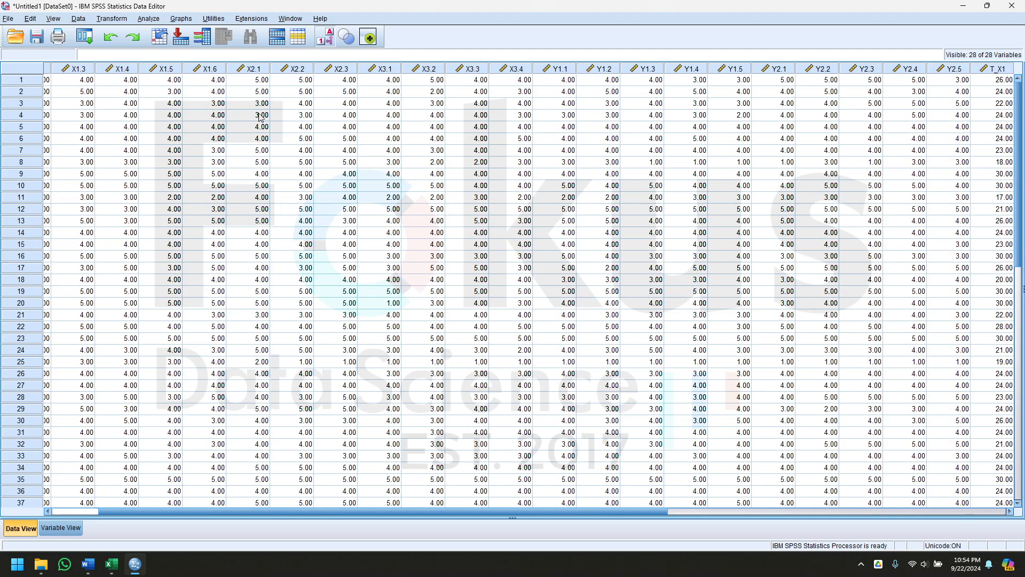
pyautogui.click(150, 19)
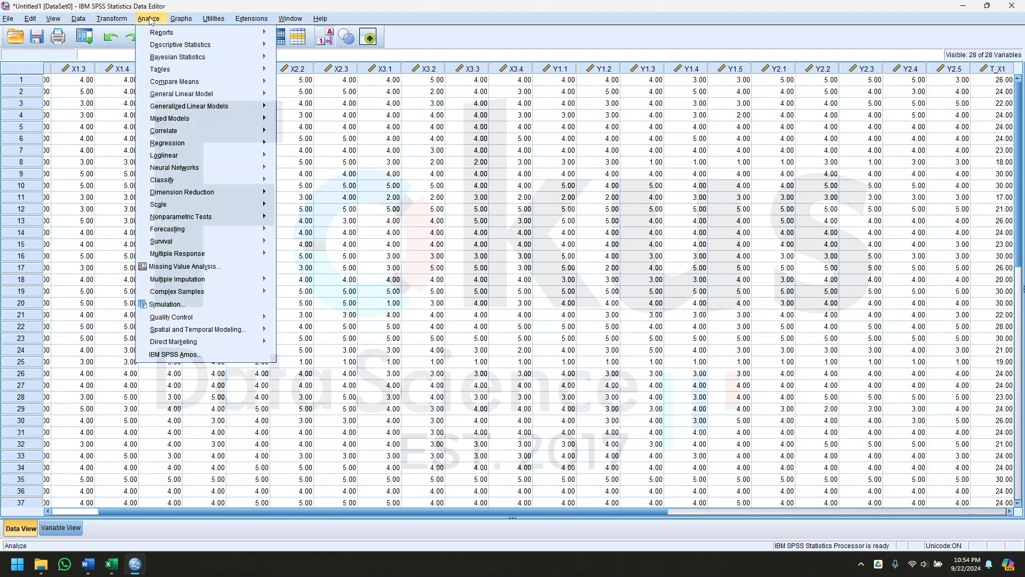
pyautogui.moveTo(192, 142)
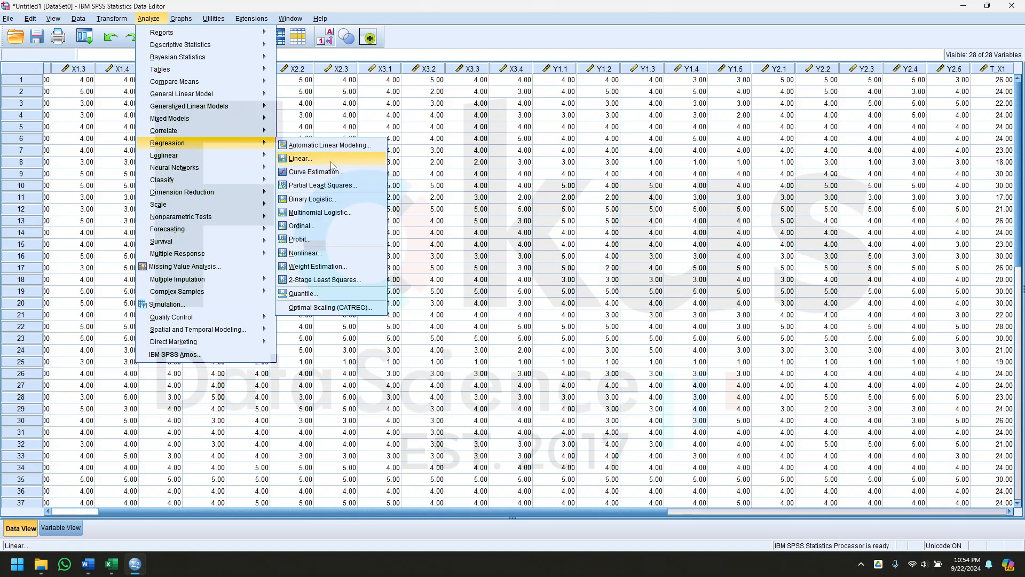
pyautogui.click(300, 158)
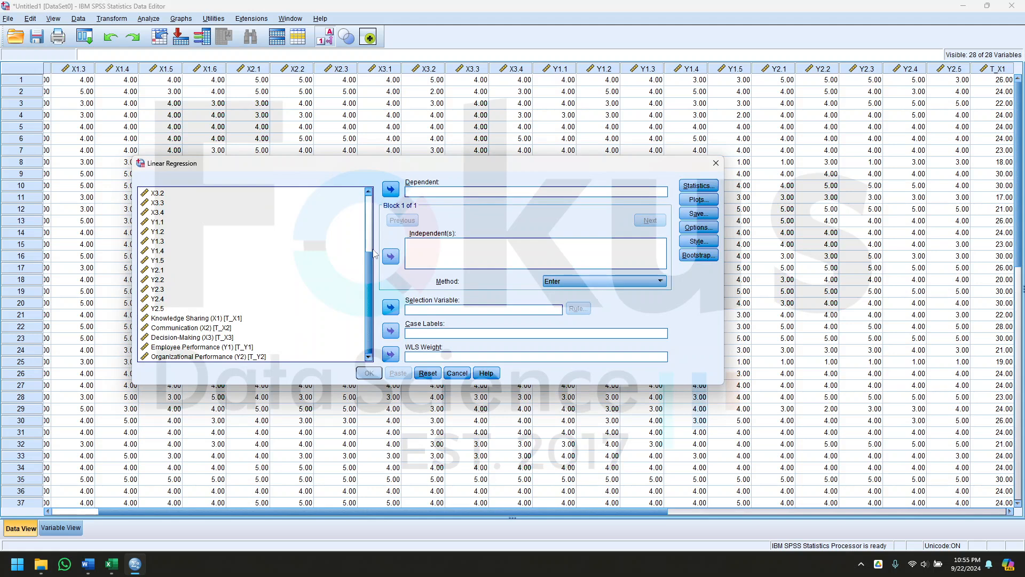
# - Assign Knowledge Sharing (X1), Communication (X2) and Decision-Making (X3) as independent variables and Employee Performance (Y1) as the dependent variable
pyautogui.click(248, 328)
pyautogui.moveTo(248, 318); pyautogui.dragTo(244, 338)
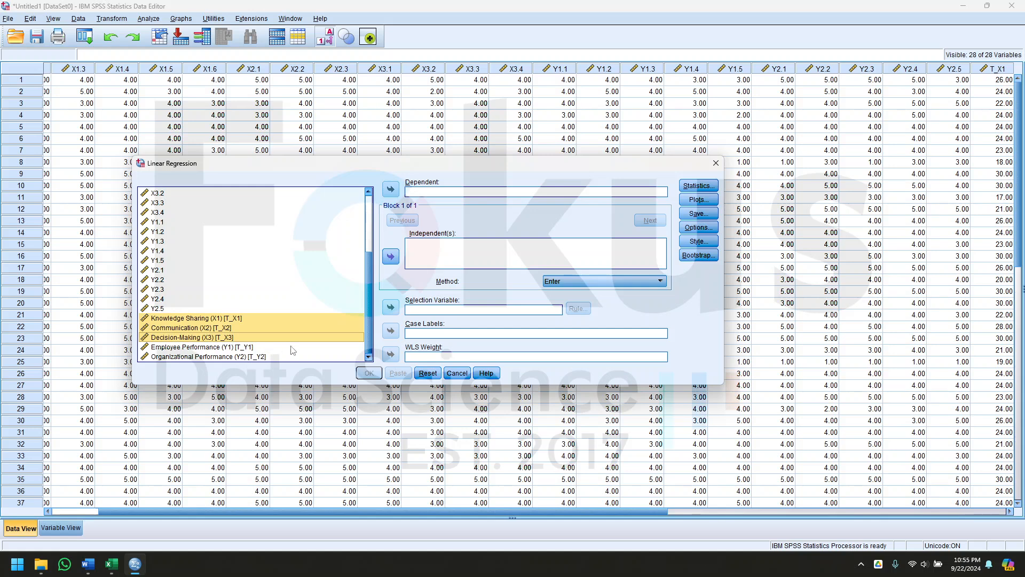
pyautogui.click(182, 347)
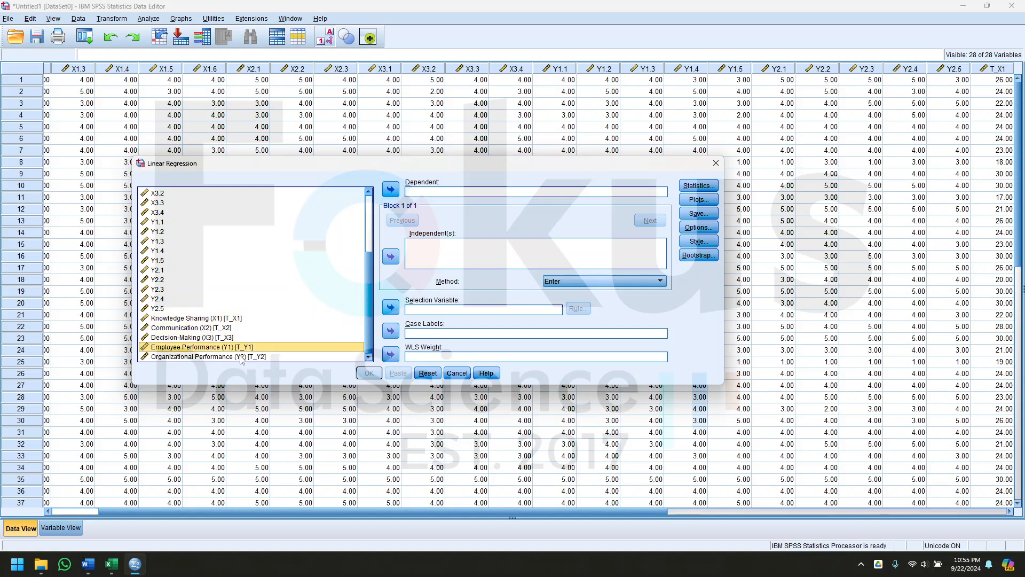
pyautogui.click(254, 319)
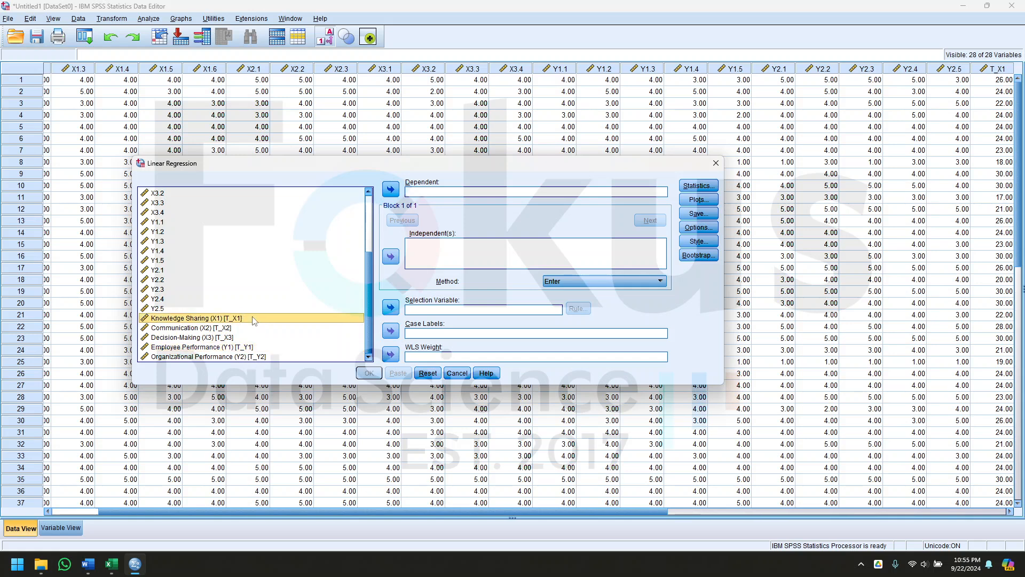
pyautogui.keyDown('shift'); pyautogui.click(257, 338); pyautogui.keyUp('shift')
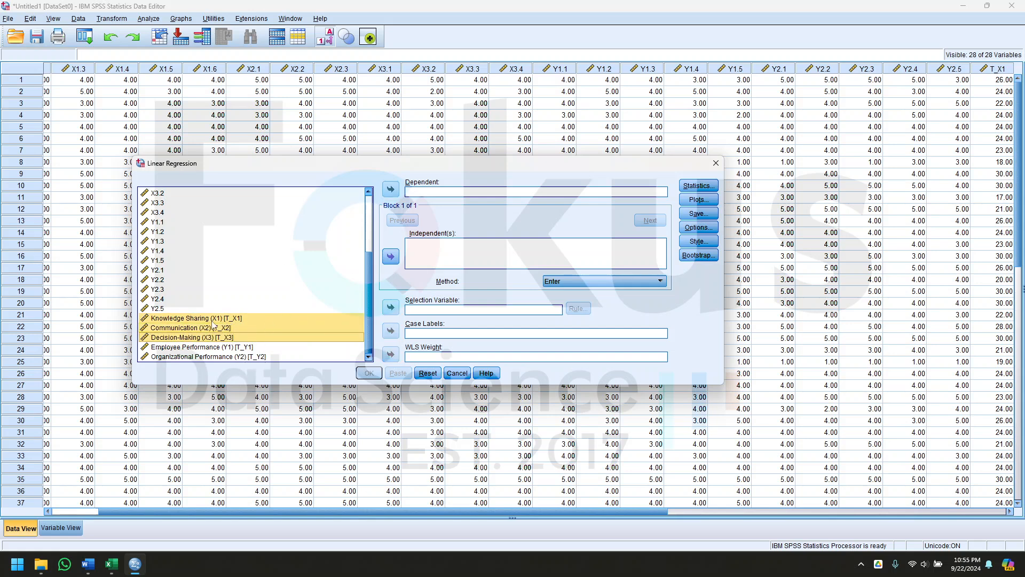
pyautogui.click(390, 257)
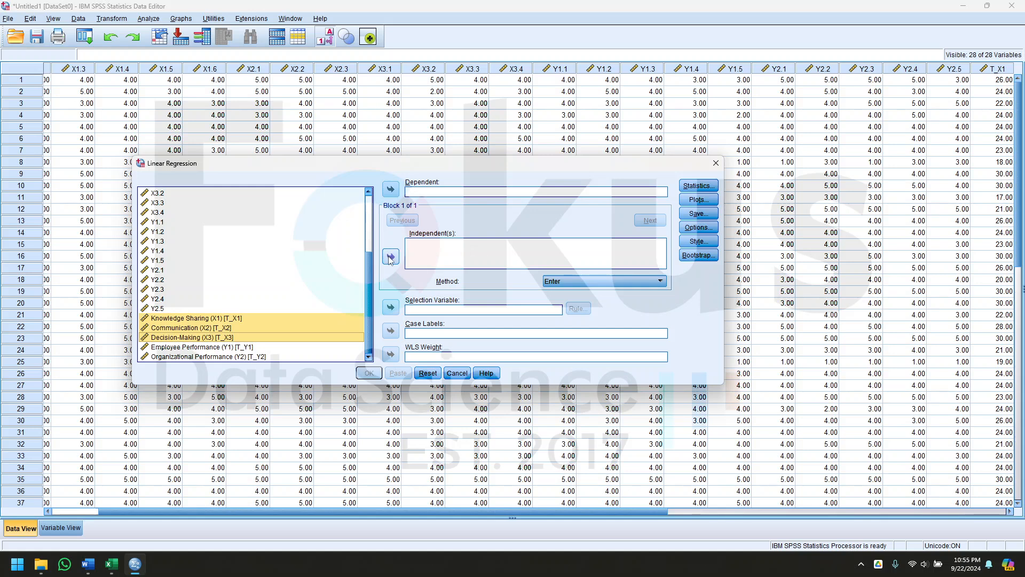
pyautogui.click(224, 346)
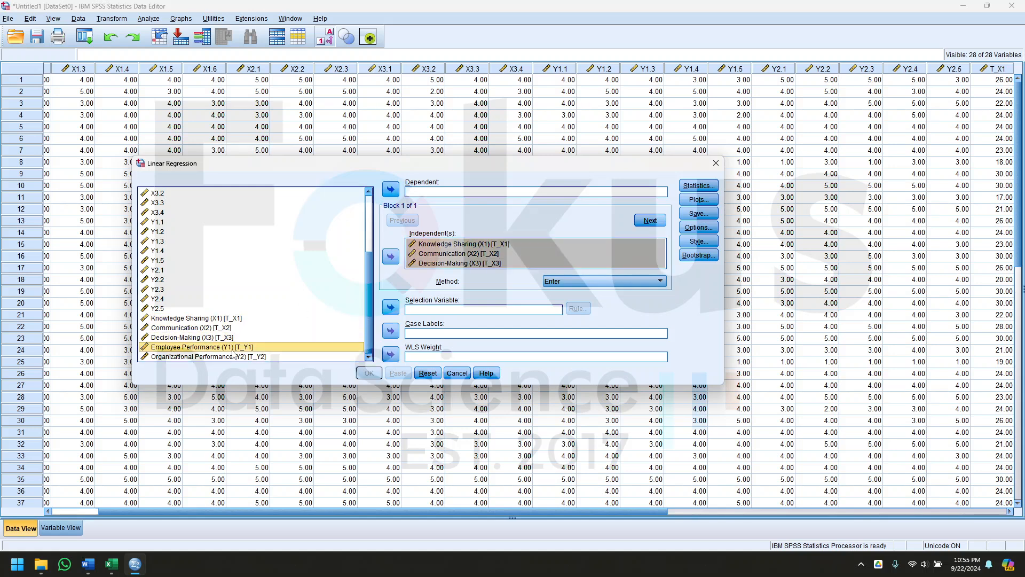
pyautogui.click(390, 189)
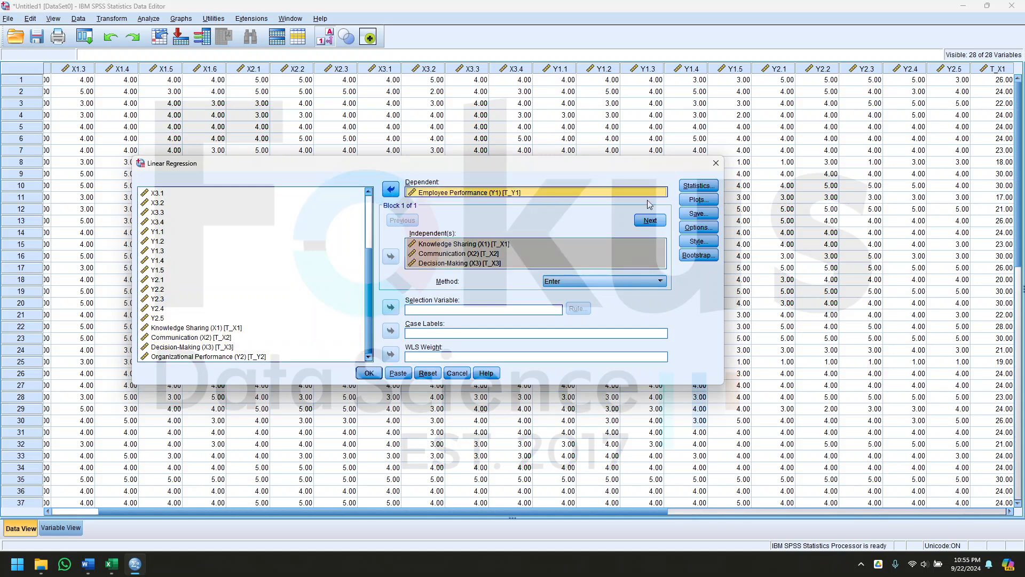
# - Add Collinearity diagnostics and the Durbin-Watson residual test to the regression statistics
pyautogui.click(698, 187)
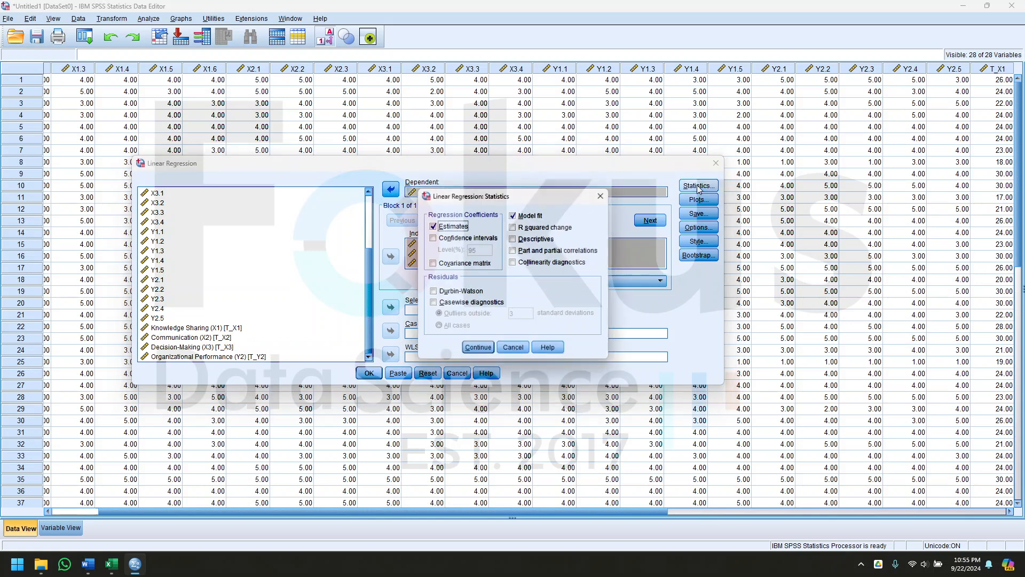
pyautogui.click(526, 265)
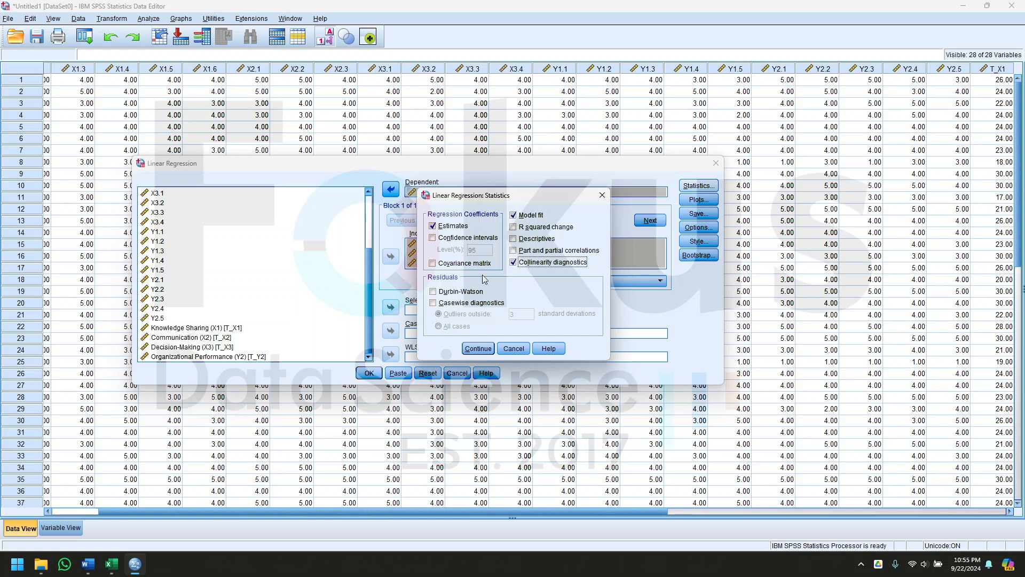
pyautogui.click(476, 292)
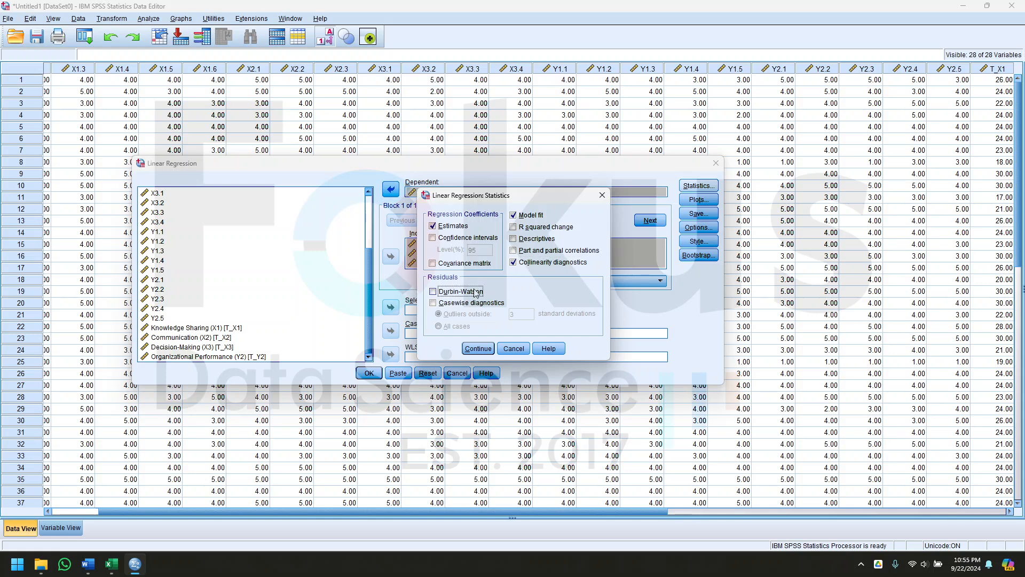
pyautogui.click(478, 348)
# - Set the regression scatter plot to *SRESID on Y and *ZPRED on X, and include the histogram and normal probability plot
pyautogui.click(712, 205)
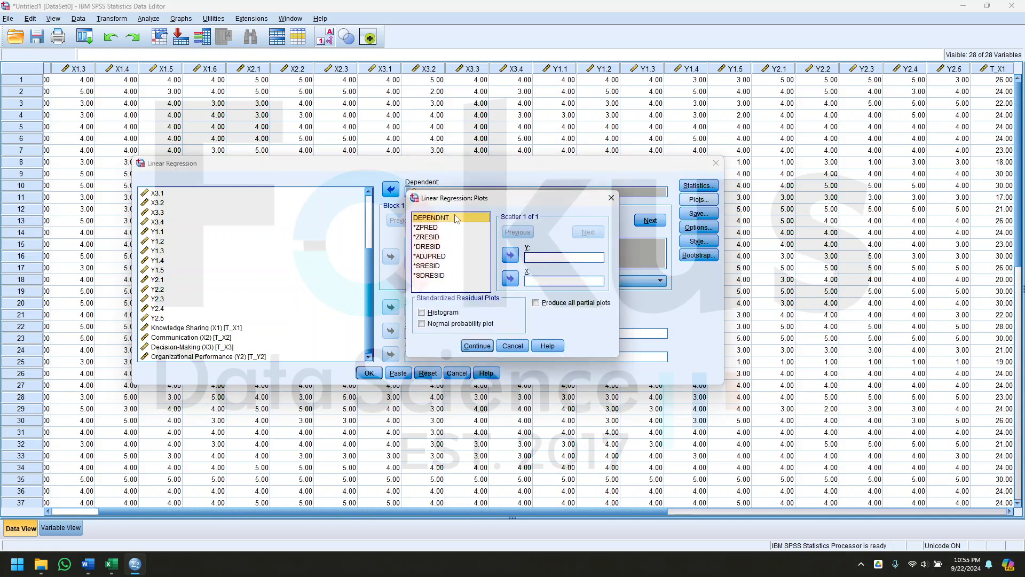
pyautogui.click(426, 228)
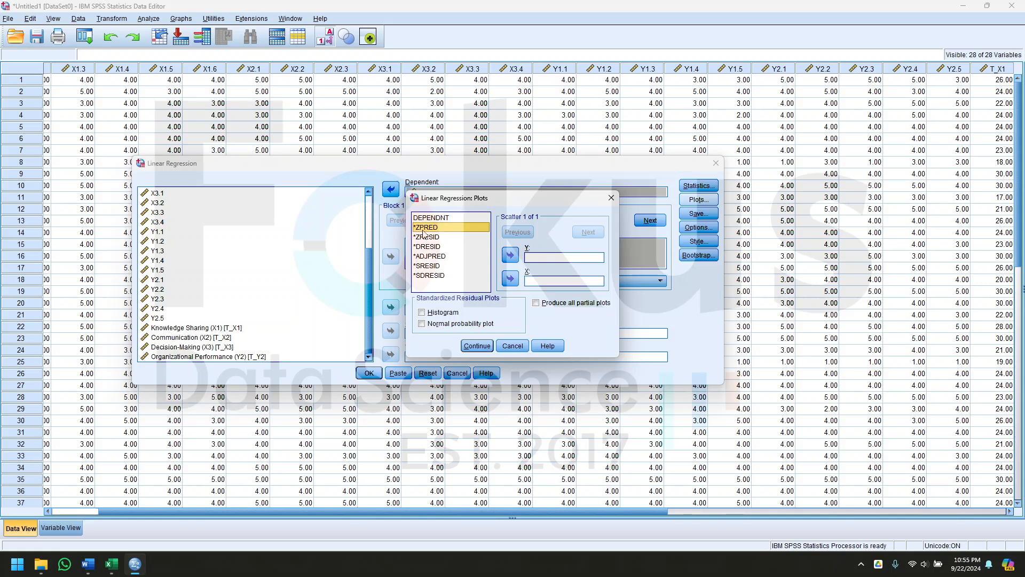
pyautogui.click(513, 283)
pyautogui.click(427, 265)
pyautogui.click(511, 254)
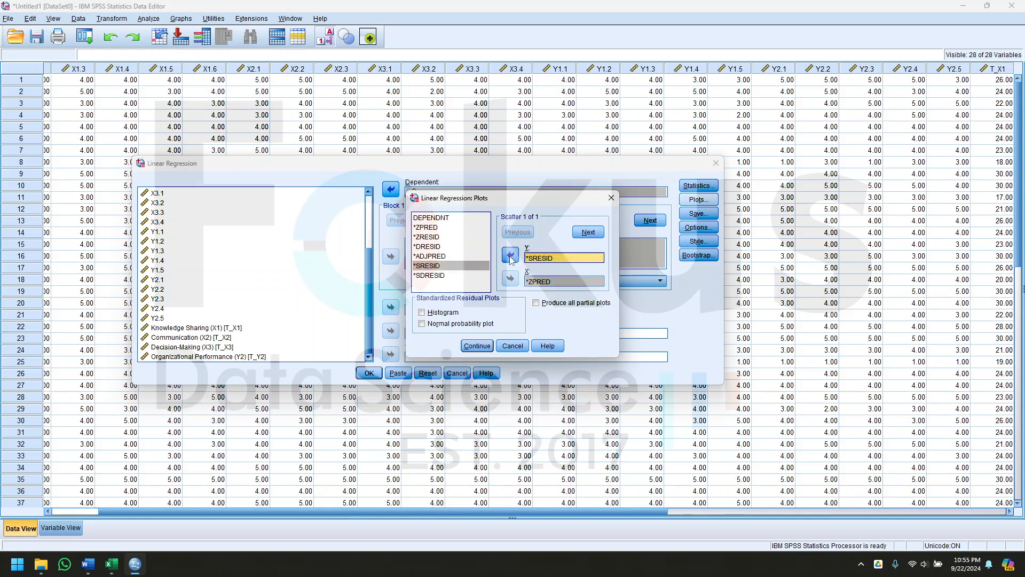
pyautogui.click(457, 316)
pyautogui.click(458, 328)
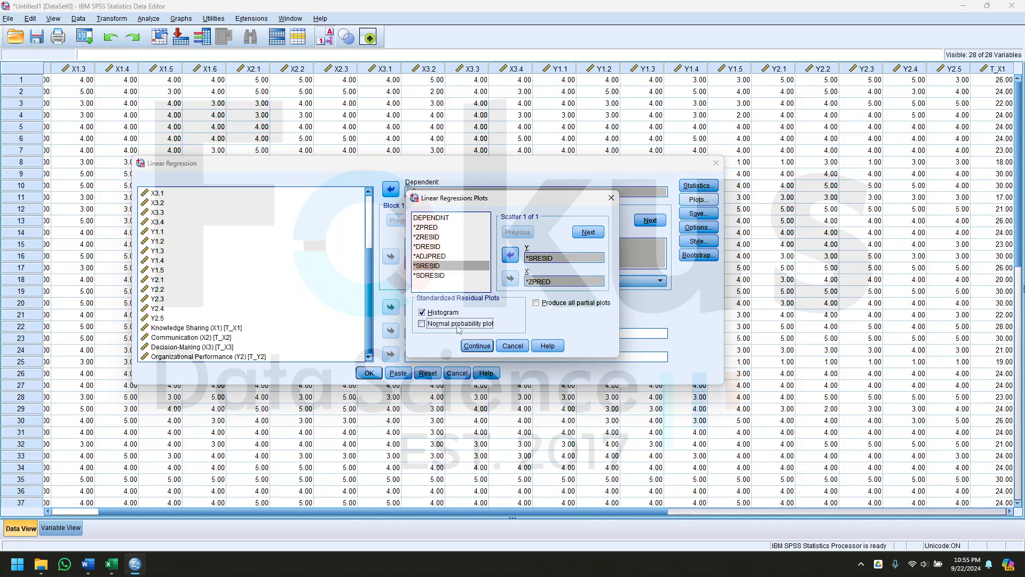
pyautogui.click(476, 346)
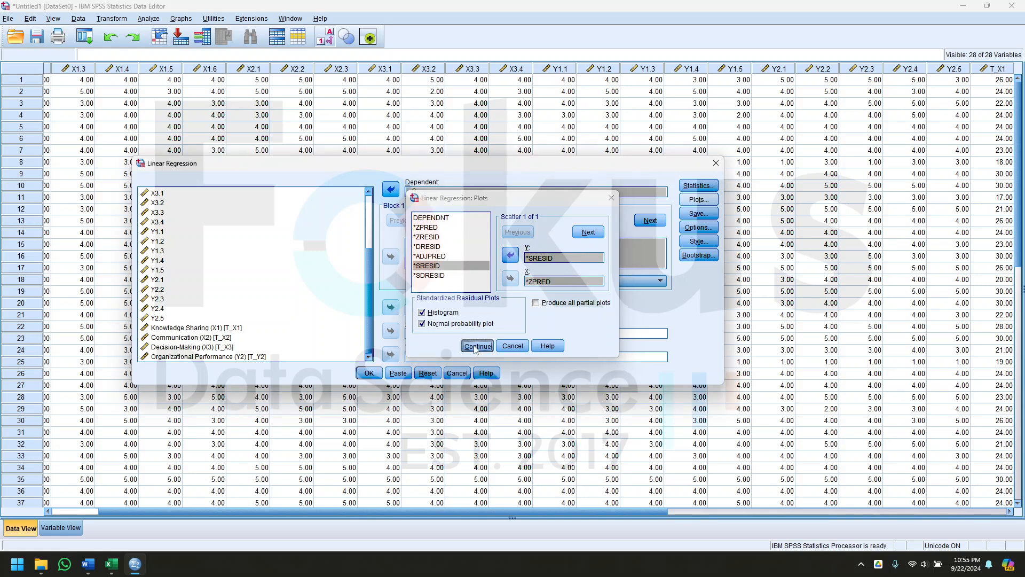
# - Choose to save the unstandardized residuals of the regression as a new variable
pyautogui.click(694, 214)
pyautogui.click(539, 154)
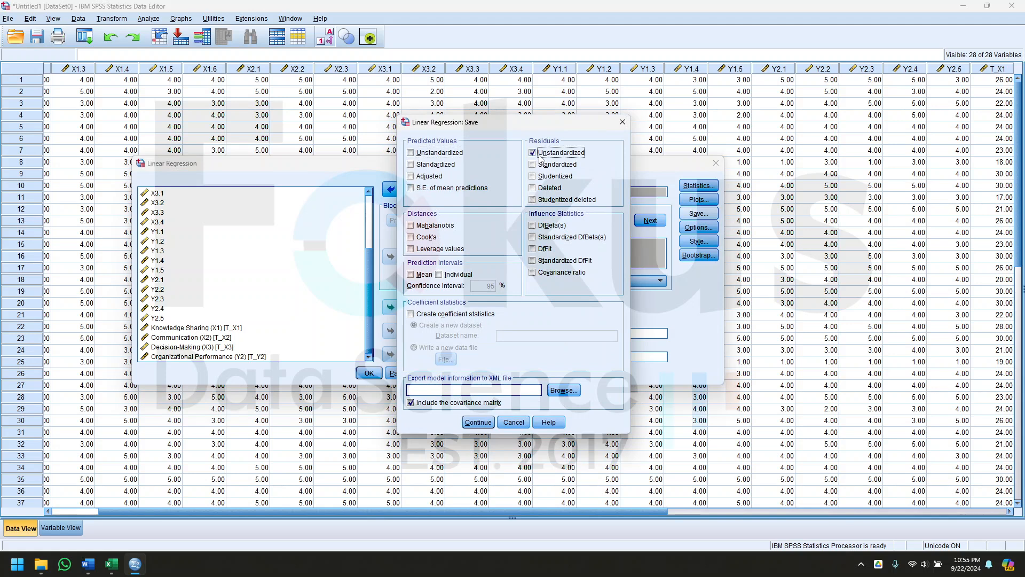
pyautogui.click(478, 423)
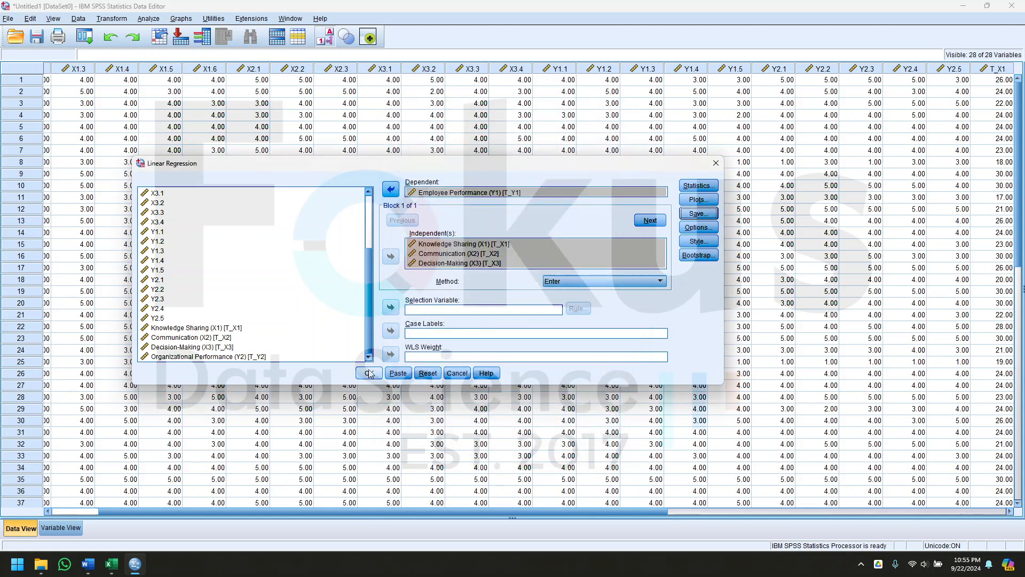
# - Run the linear regression and review its output tables from Model Summary to Residuals Statistics
pyautogui.click(370, 373)
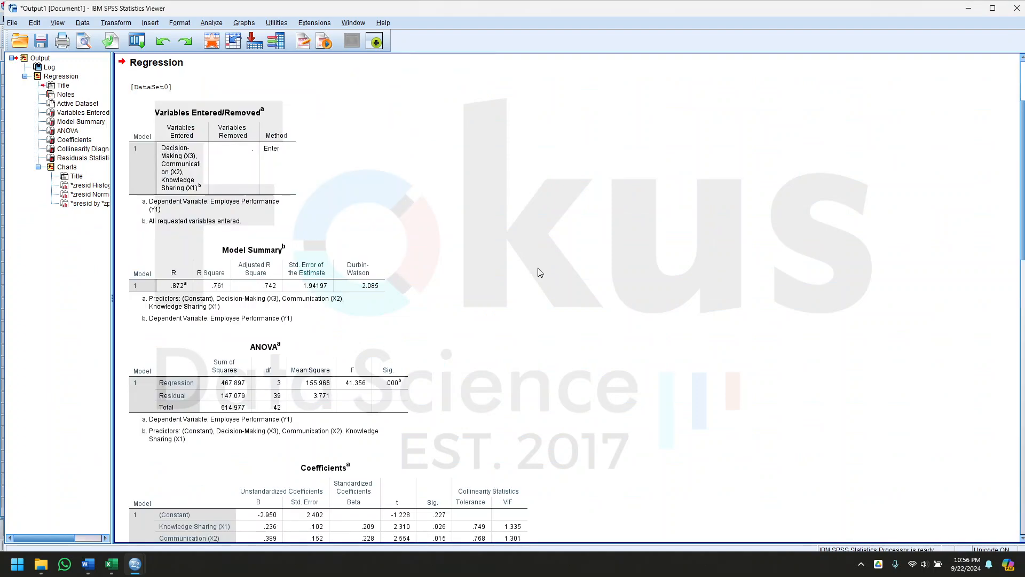
pyautogui.scroll(-5, 426, 326)
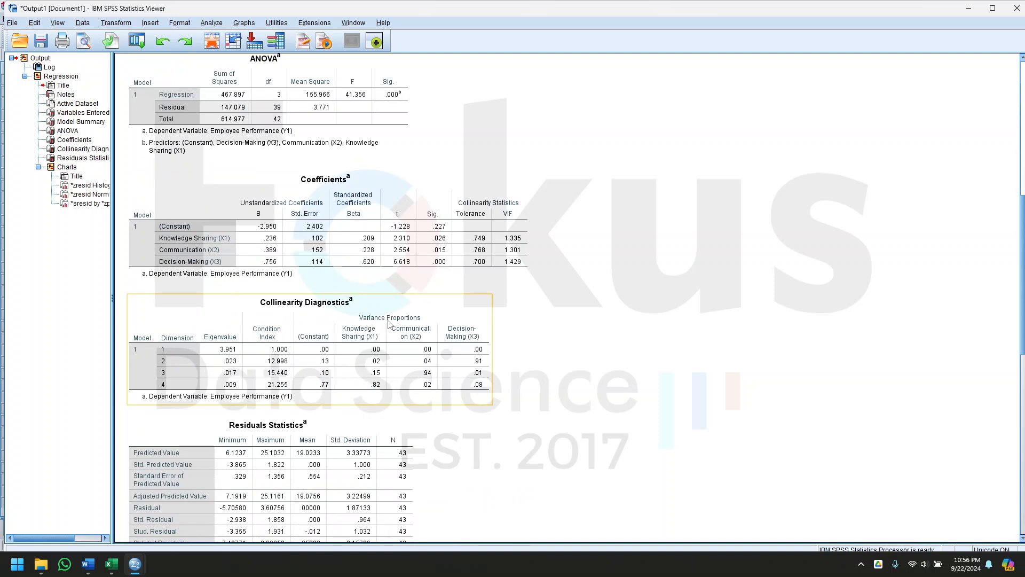
pyautogui.scroll(-3, 502, 395)
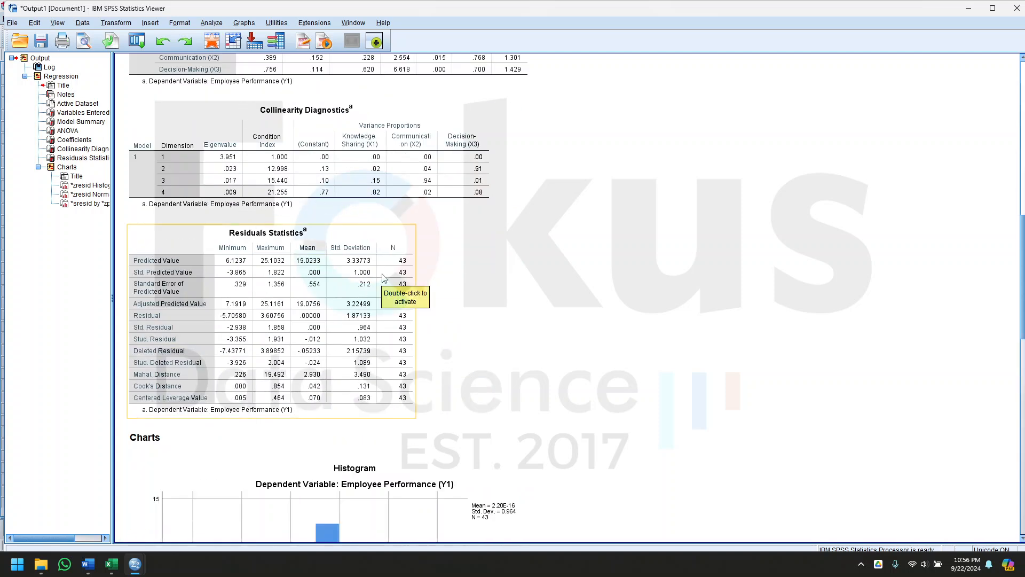
# - Set up a legacy one-sample Kolmogorov-Smirnov test with Unstandardized Residual [RES_1] as the test variable and a Normal distribution
pyautogui.click(212, 23)
pyautogui.moveTo(267, 223)
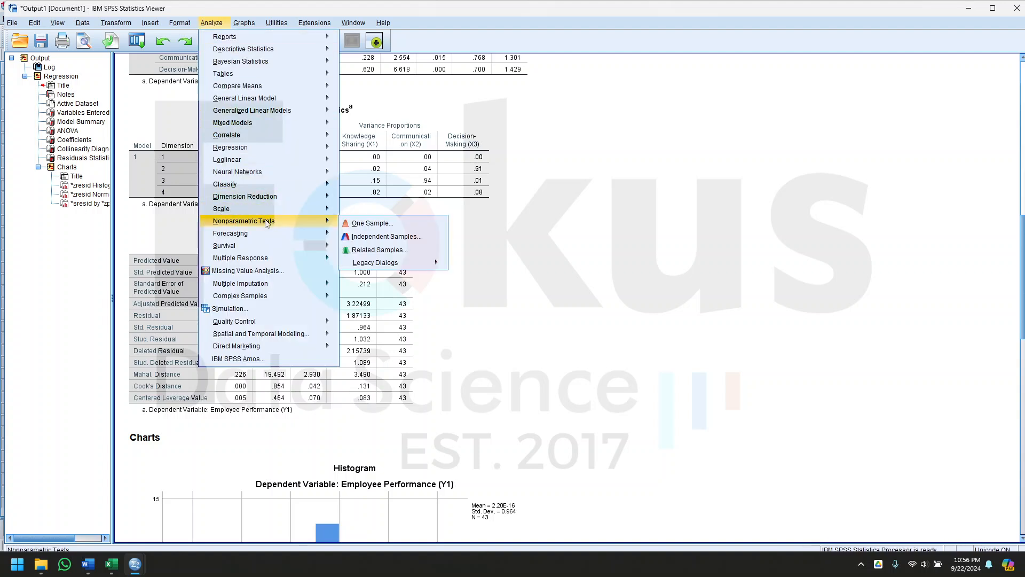
pyautogui.moveTo(419, 264)
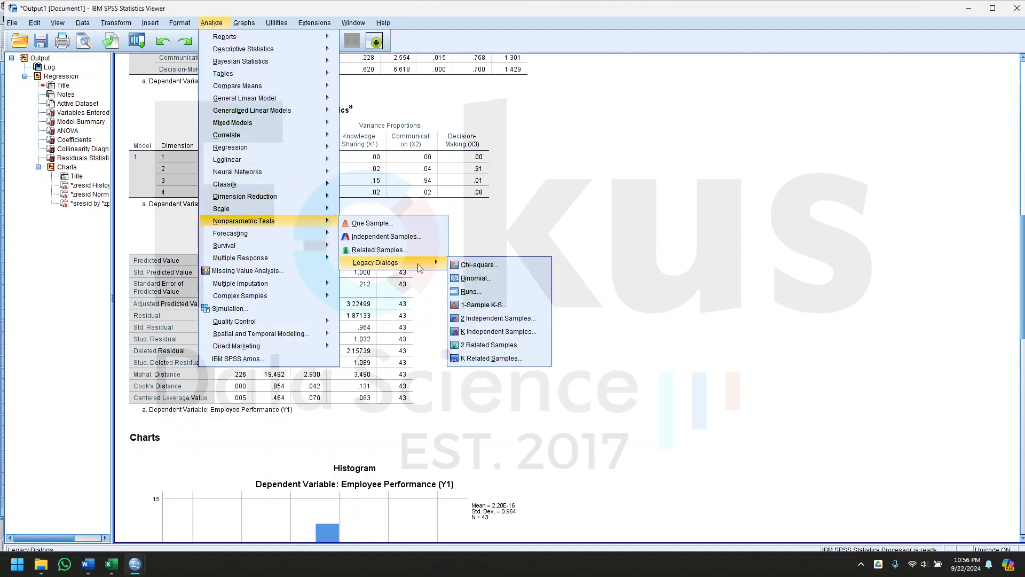
pyautogui.click(477, 309)
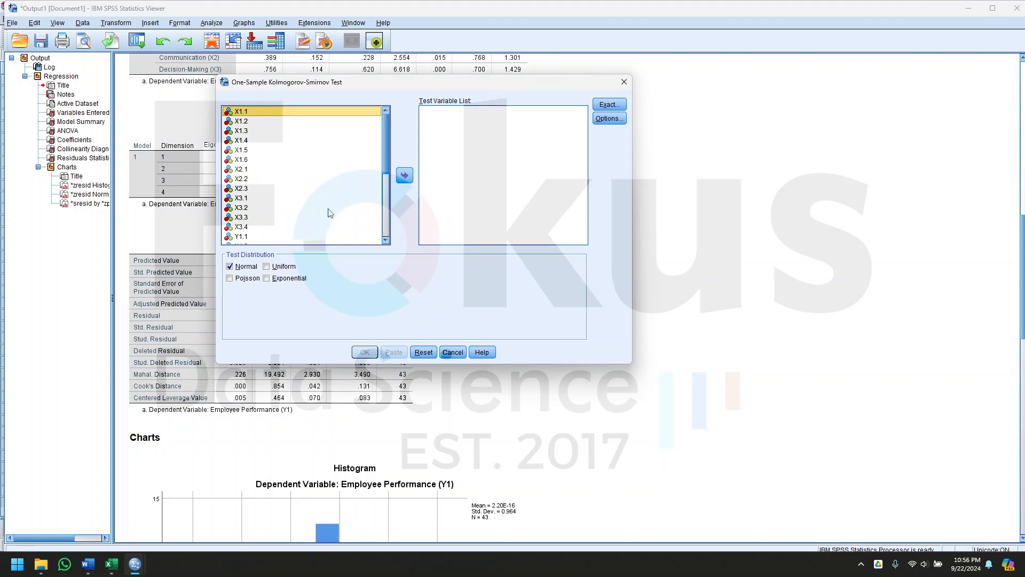
pyautogui.scroll(-5, 329, 212)
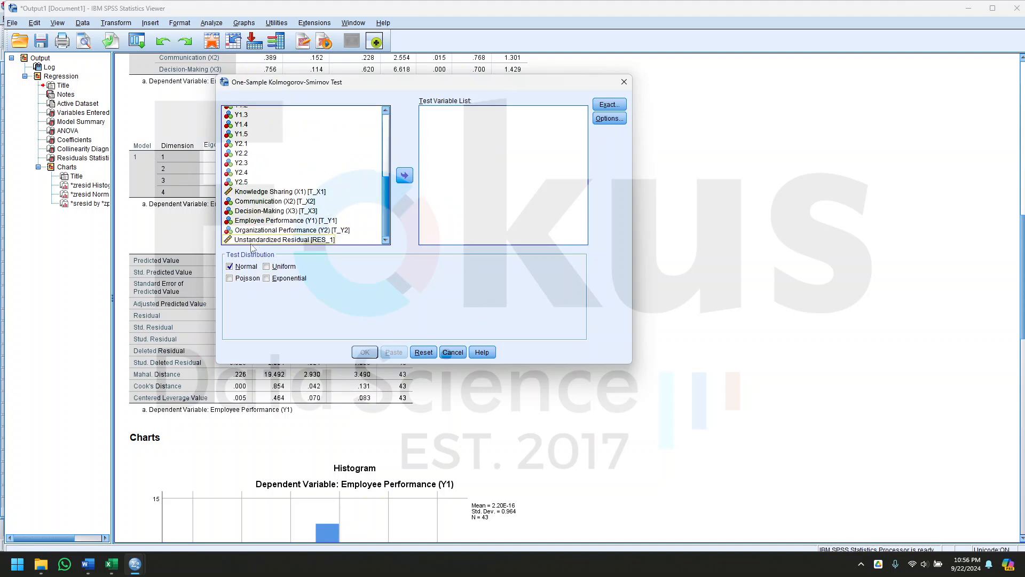
pyautogui.click(303, 240)
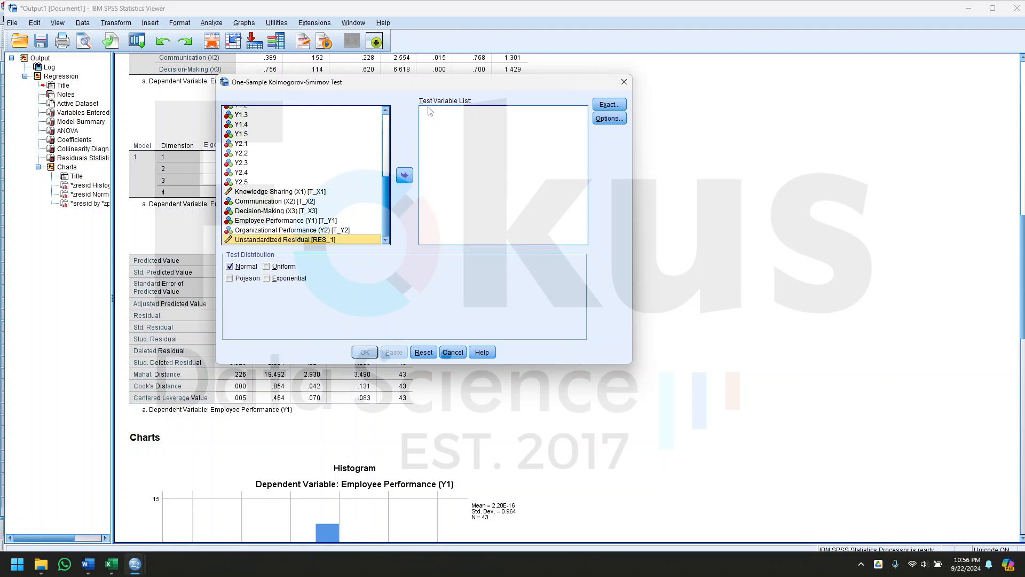
pyautogui.click(404, 175)
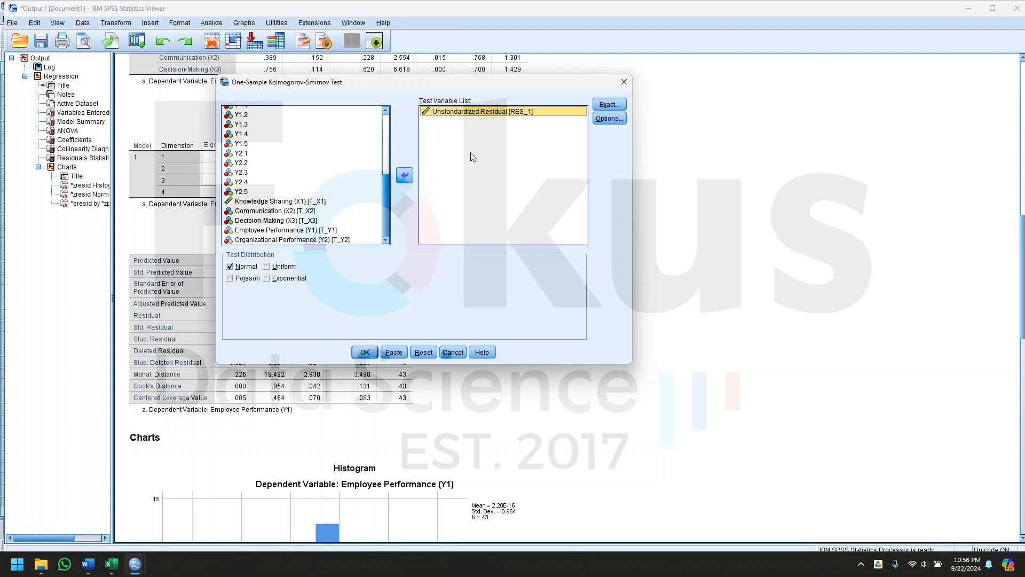
# - Choose the Monte Carlo method with a 99% confidence level and 10000 samples, then run the normality test and inspect its result table
pyautogui.click(609, 105)
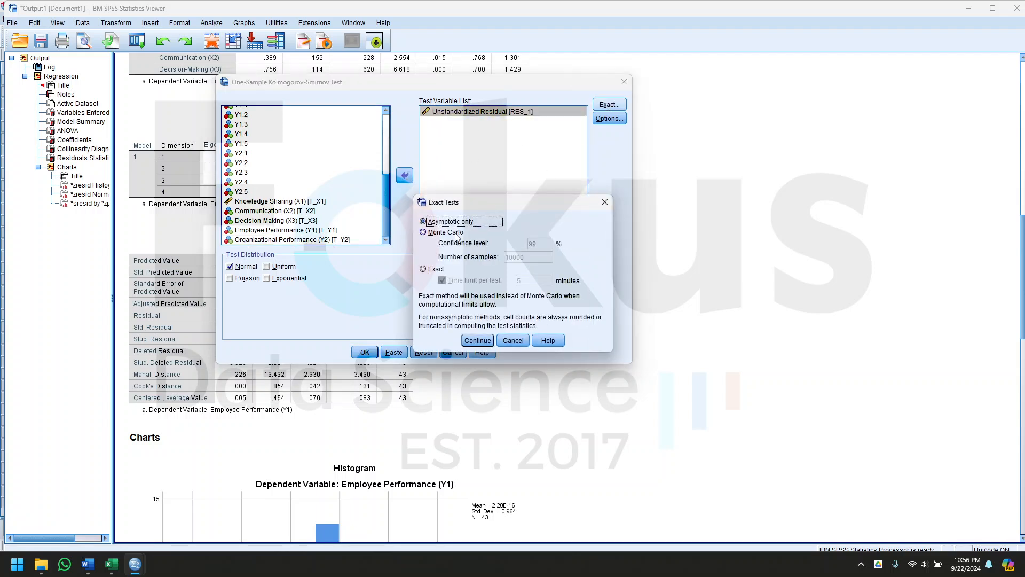
pyautogui.click(457, 237)
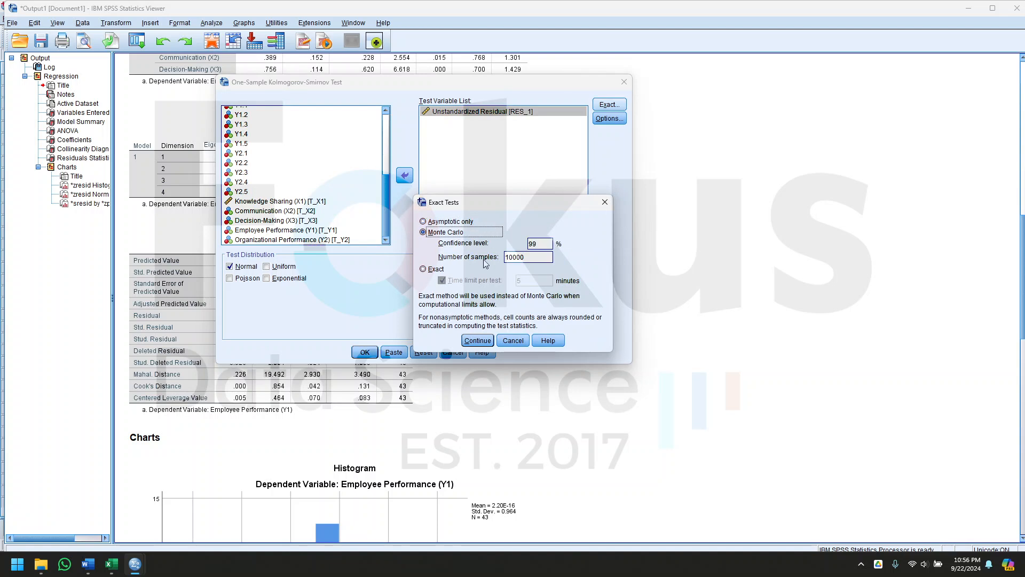
pyautogui.click(469, 342)
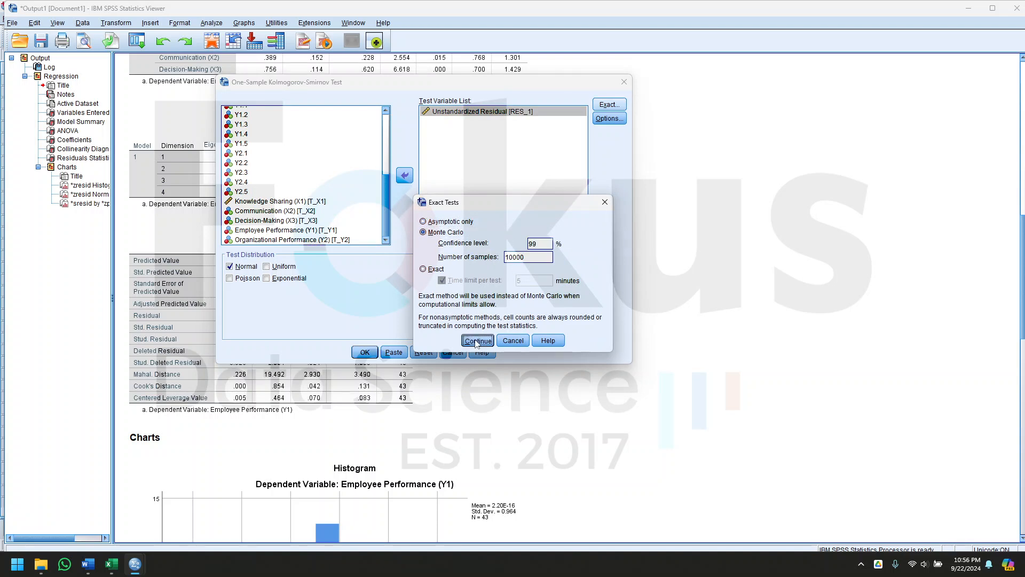
pyautogui.click(367, 353)
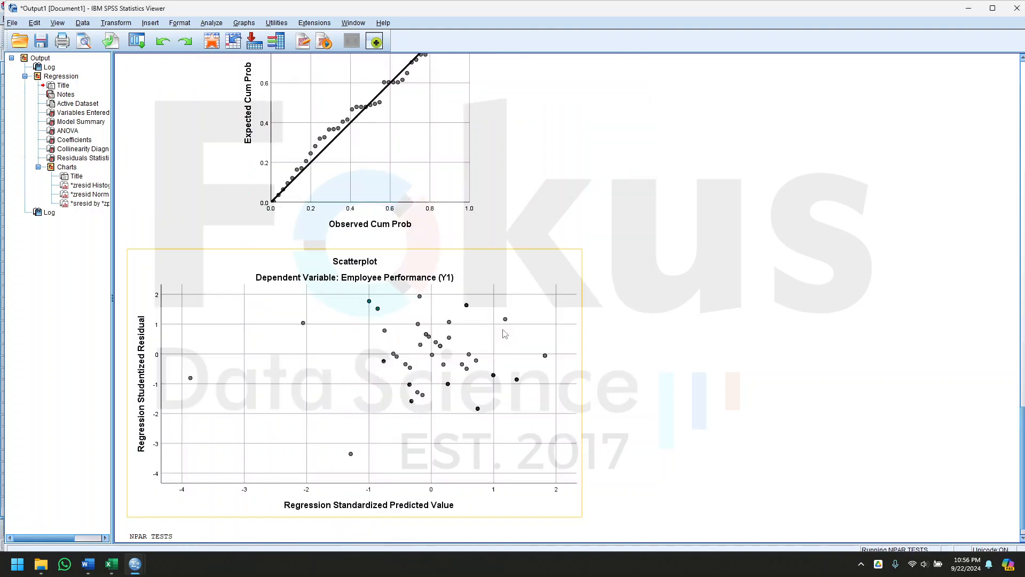
pyautogui.scroll(-2, 714, 314)
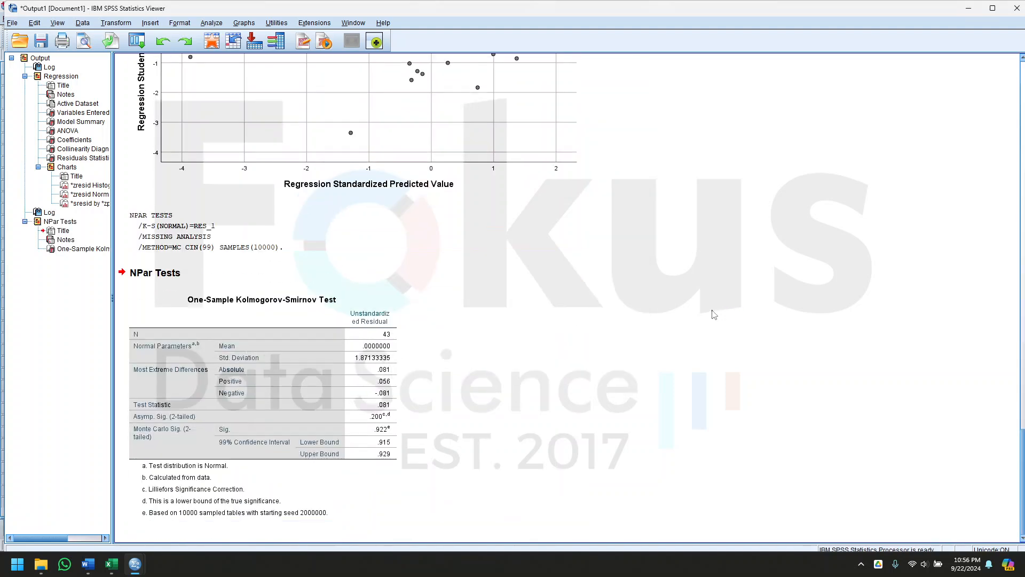
pyautogui.click(328, 300)
# - Check the saved residual variable RES_1 in the dataset's data columns and its variable definitions
pyautogui.moveTo(90, 565)
pyautogui.moveTo(133, 569)
pyautogui.click(107, 507)
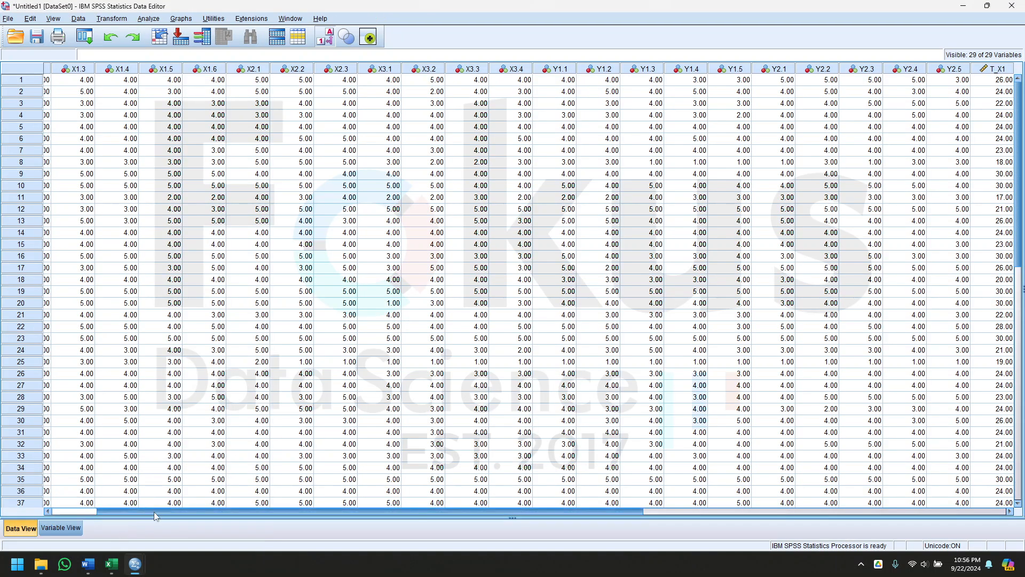
pyautogui.moveTo(155, 511); pyautogui.dragTo(561, 518)
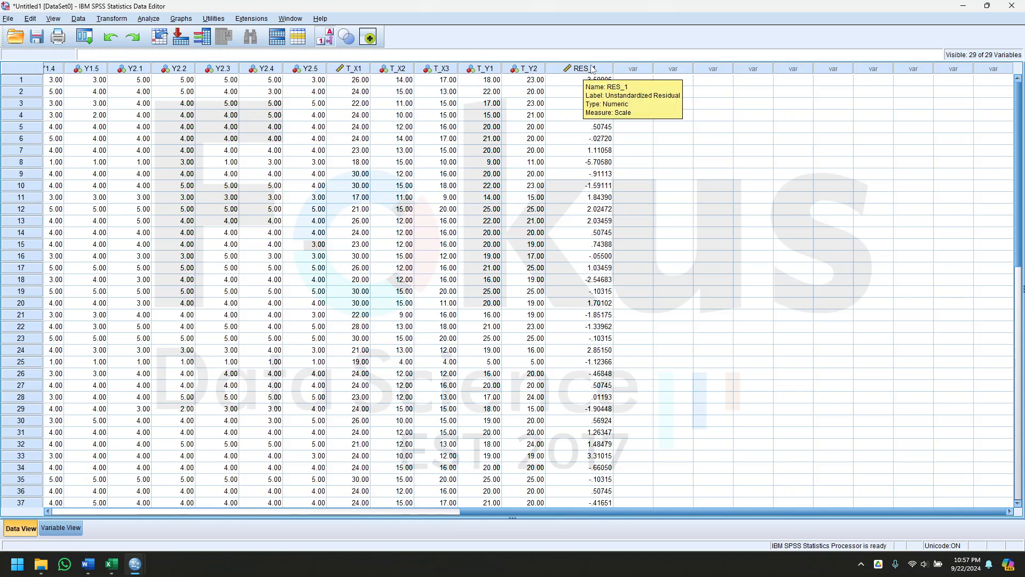
pyautogui.click(59, 528)
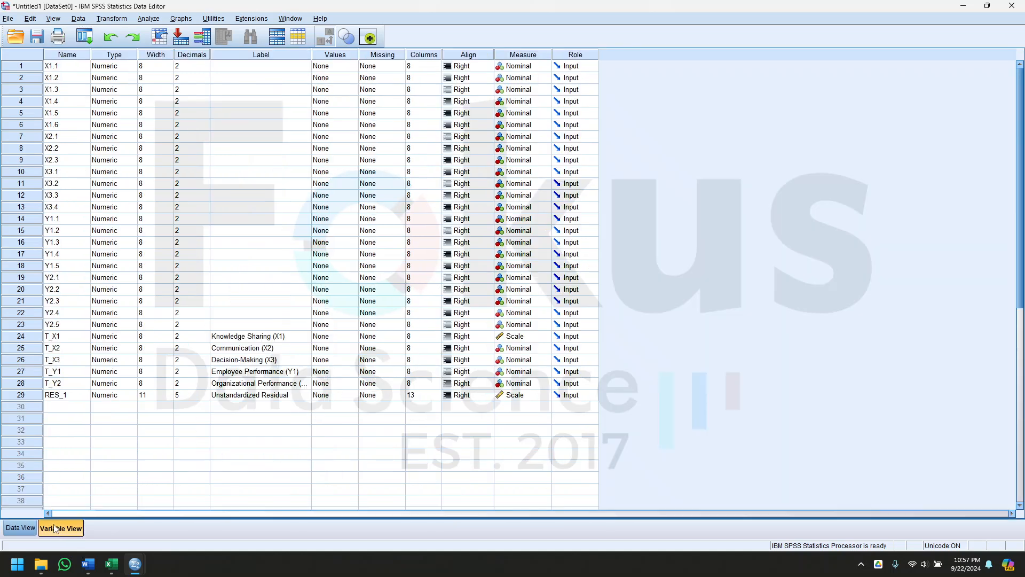
# - Compute a new variable ABS_RES as the absolute value of the unstandardized residual, using the expression ABS(RES_1)
pyautogui.click(114, 22)
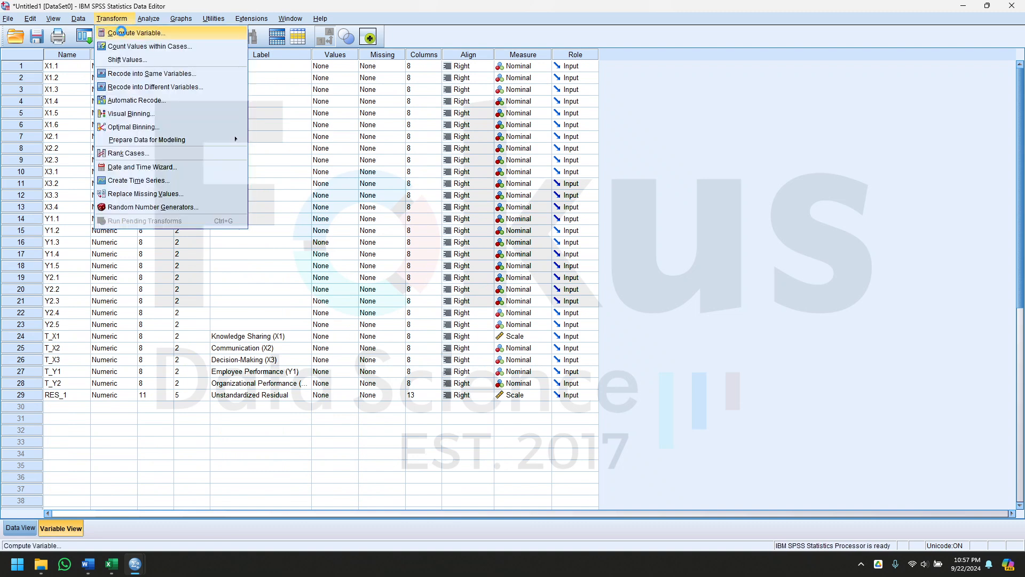
pyautogui.click(123, 34)
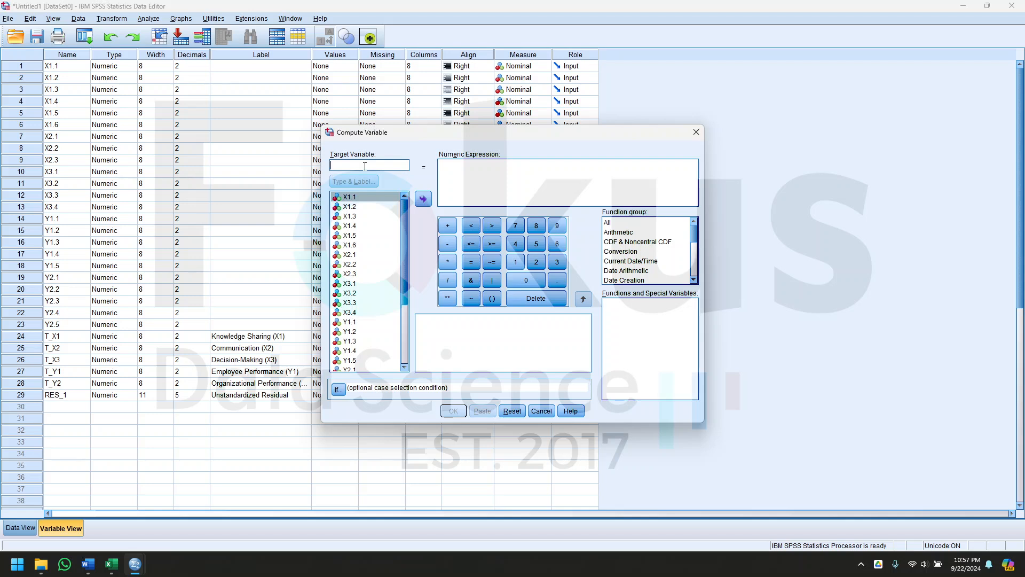
pyautogui.write('ABS_RES')
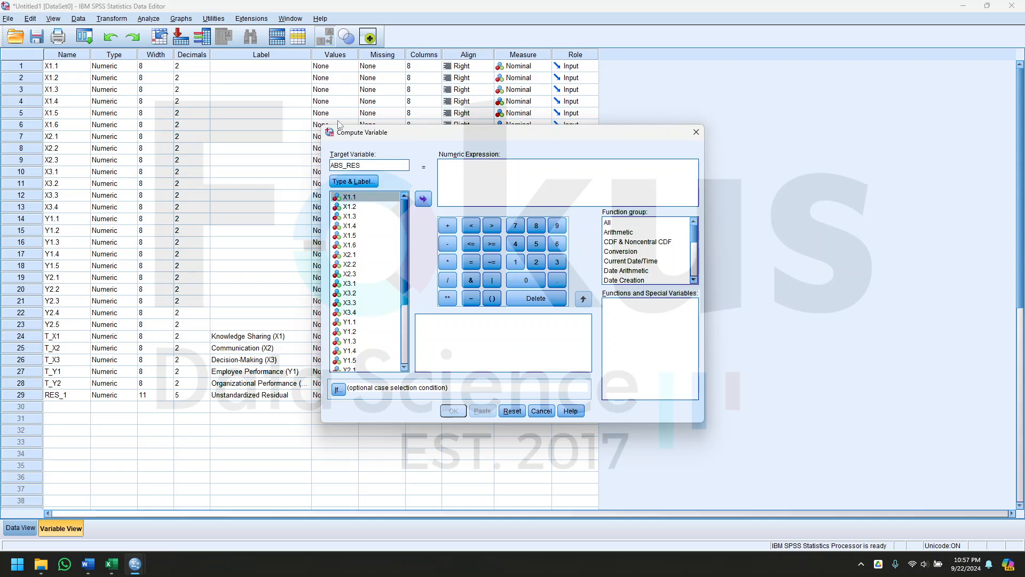
pyautogui.click(484, 172)
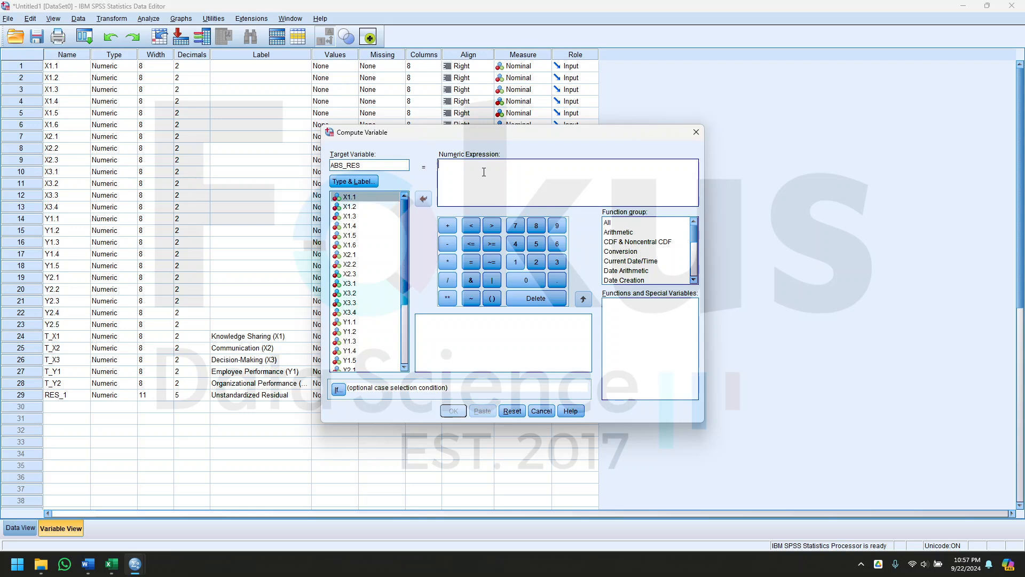
pyautogui.click(622, 225)
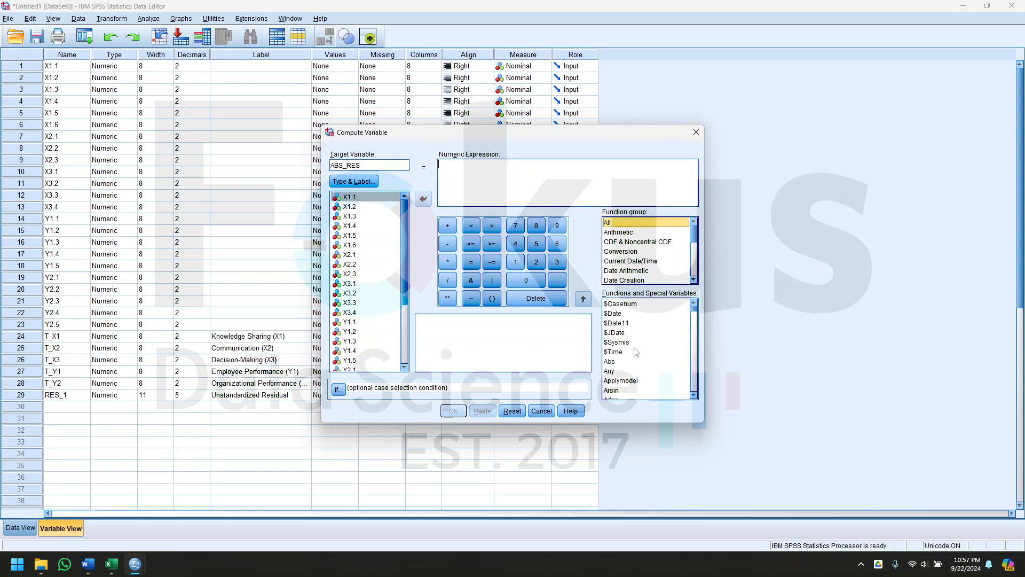
pyautogui.doubleClick(610, 362)
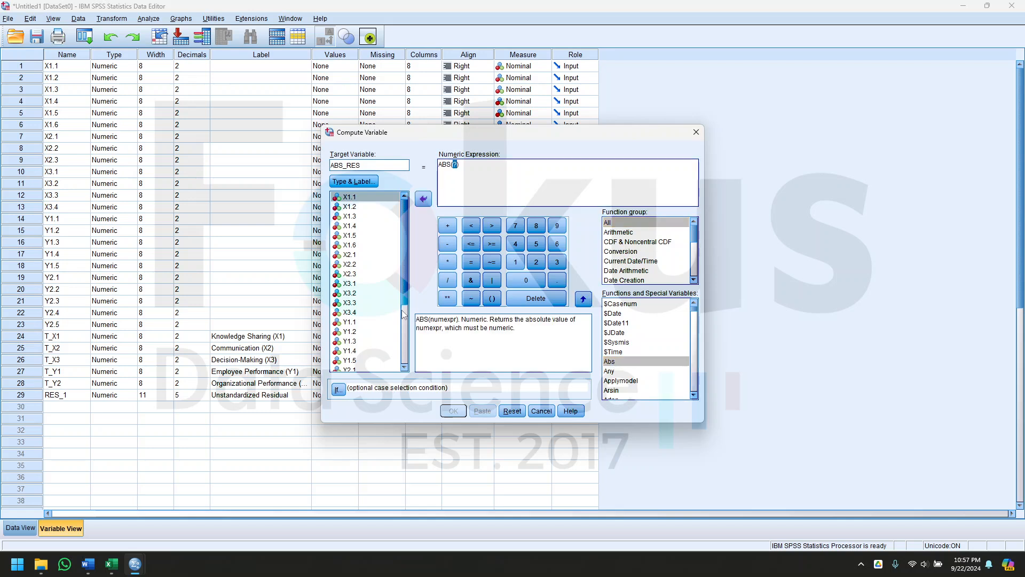
pyautogui.scroll(-4, 403, 314)
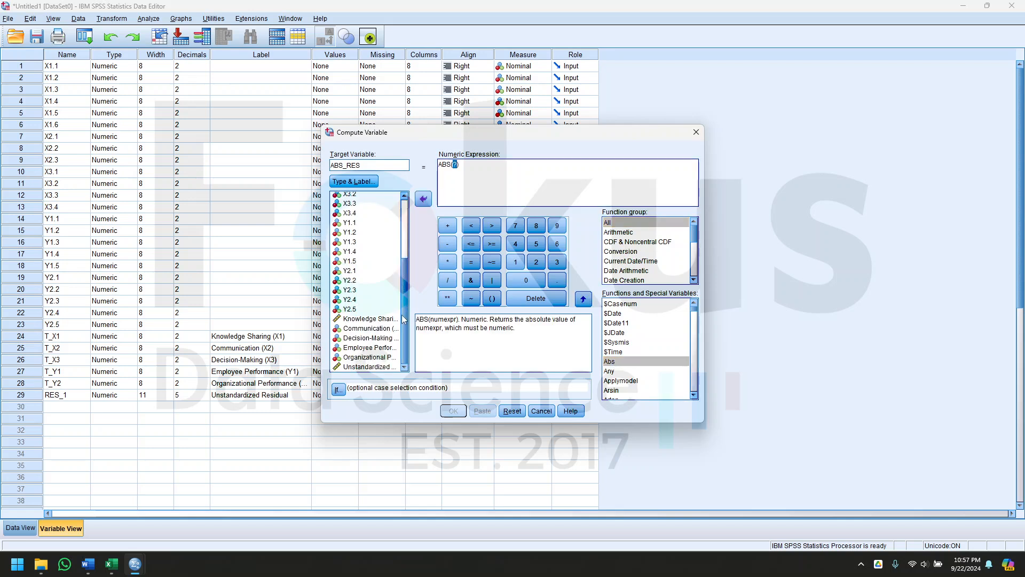
pyautogui.doubleClick(372, 367)
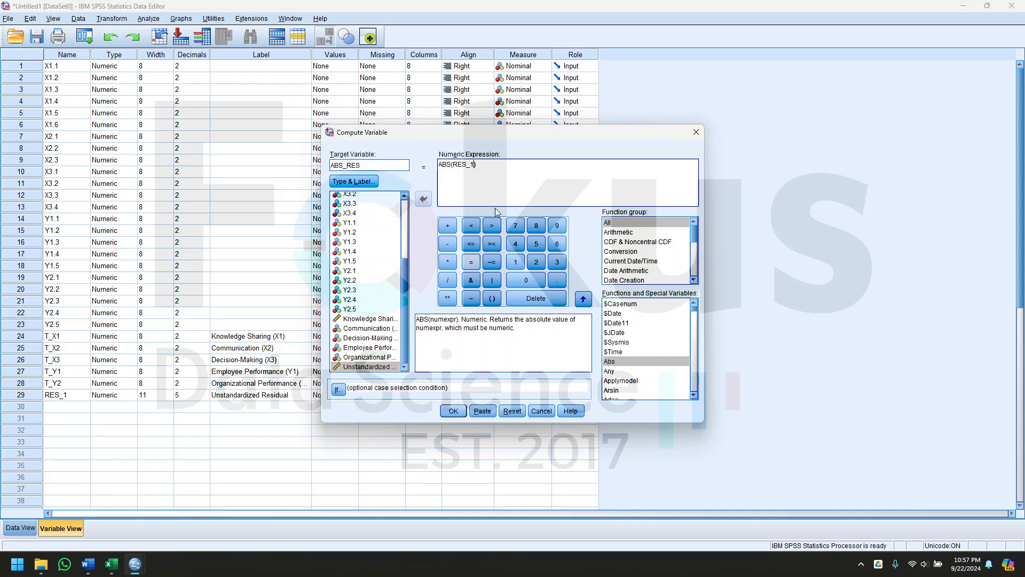
pyautogui.click(445, 416)
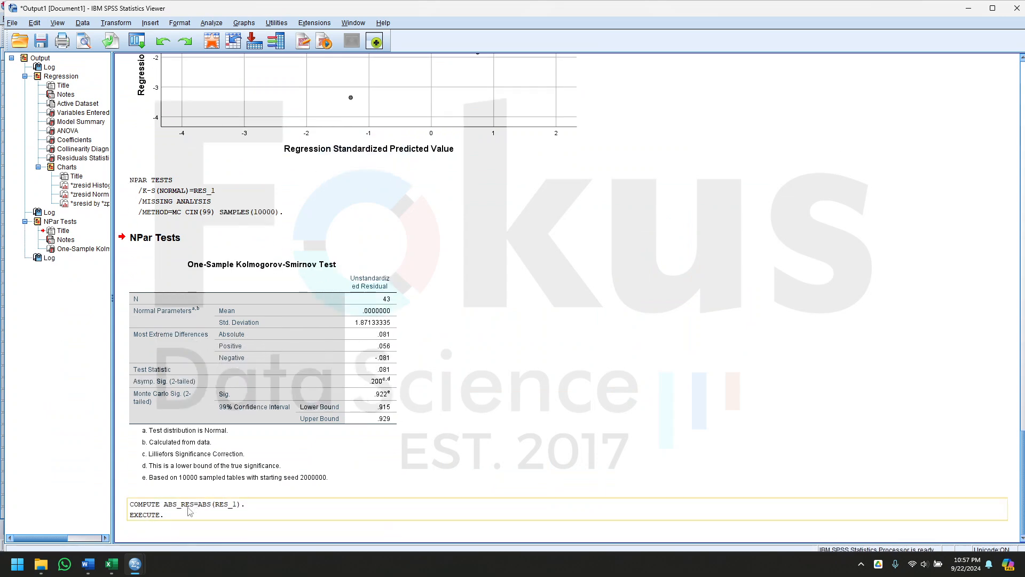
# - Check the ABS_RES entry in the dataset's variable list and return to the output document
pyautogui.moveTo(138, 573)
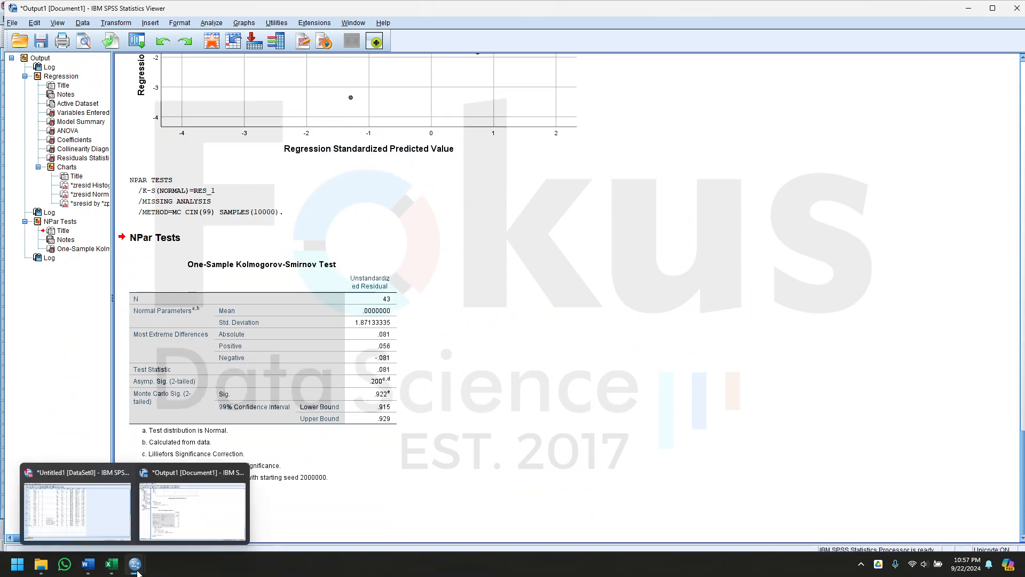
pyautogui.click(110, 527)
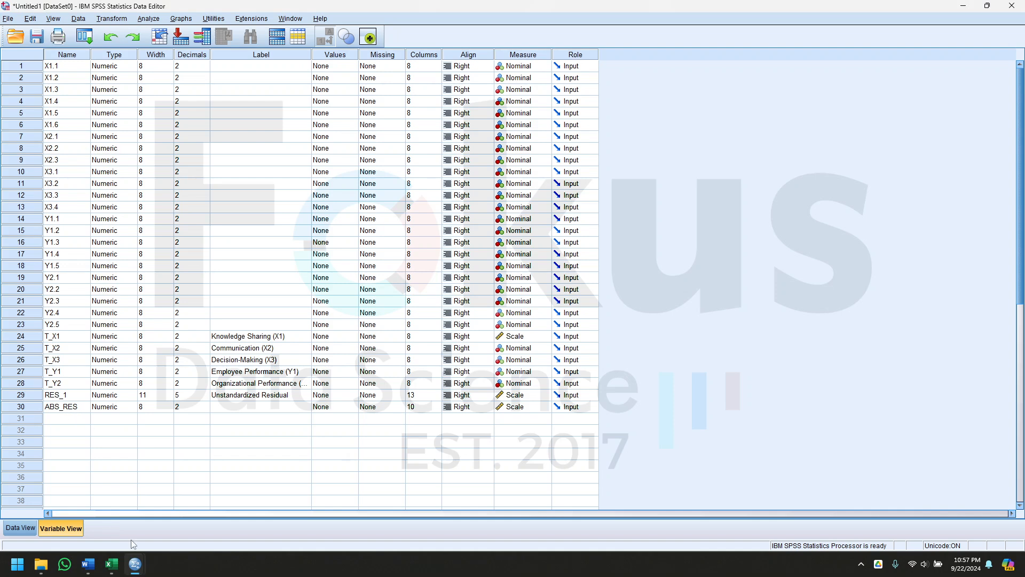
pyautogui.moveTo(135, 564)
pyautogui.click(297, 494)
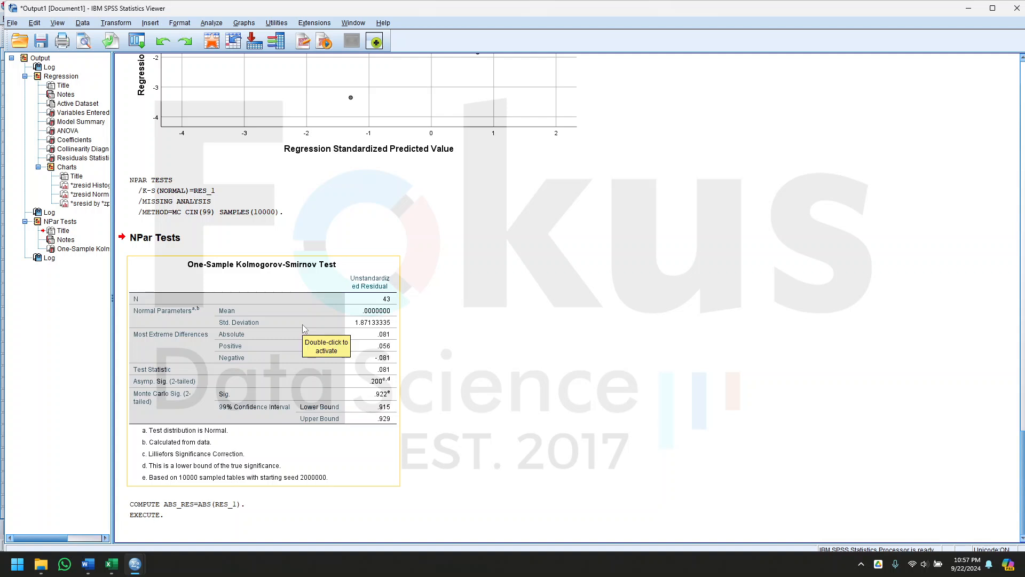
# - Reset the linear regression setup and assign Knowledge Sharing (X1), Communication (X2) and Decision-Making (X3) as the independent variables
pyautogui.click(211, 23)
pyautogui.moveTo(274, 149)
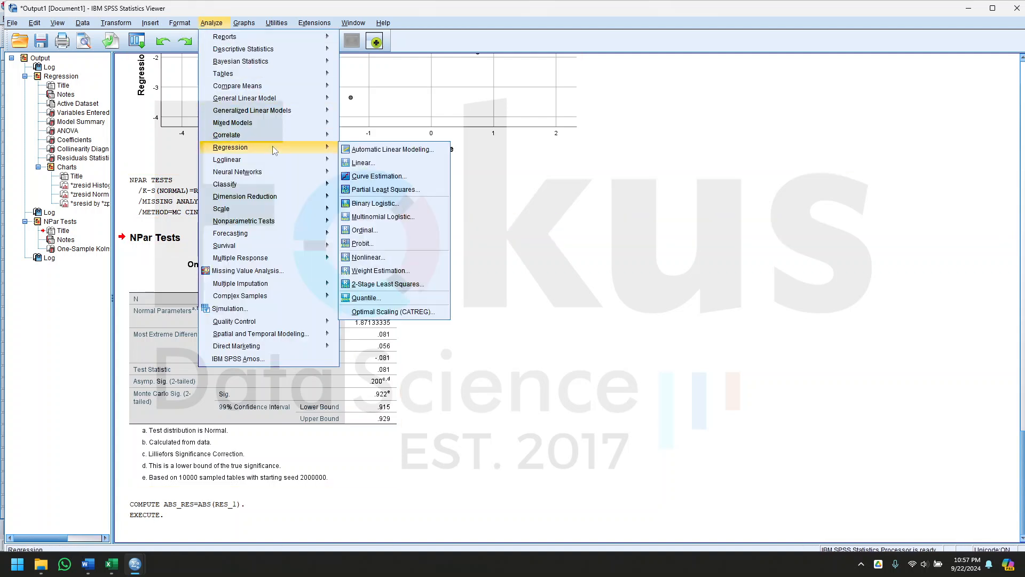
pyautogui.click(385, 163)
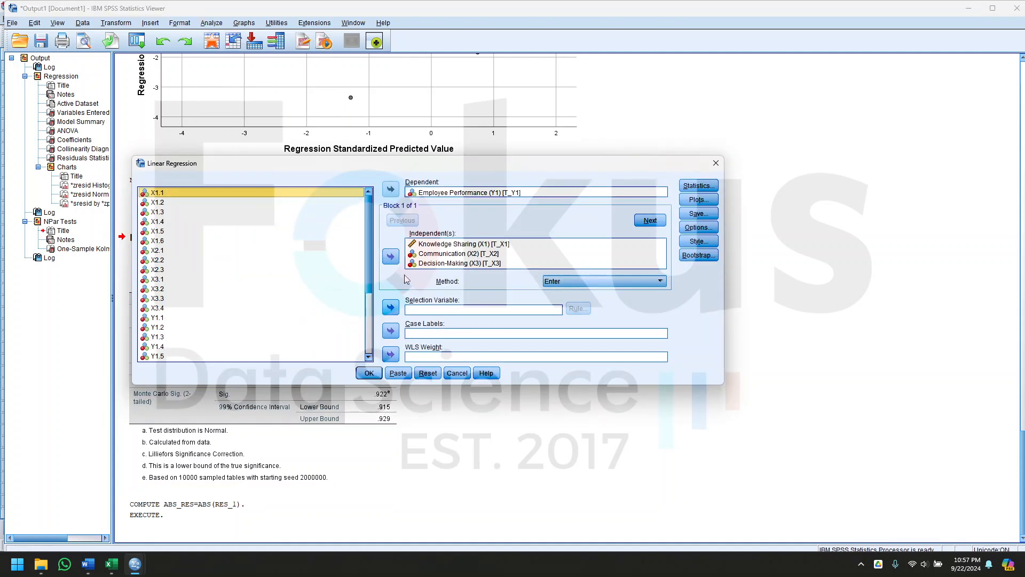
pyautogui.click(422, 370)
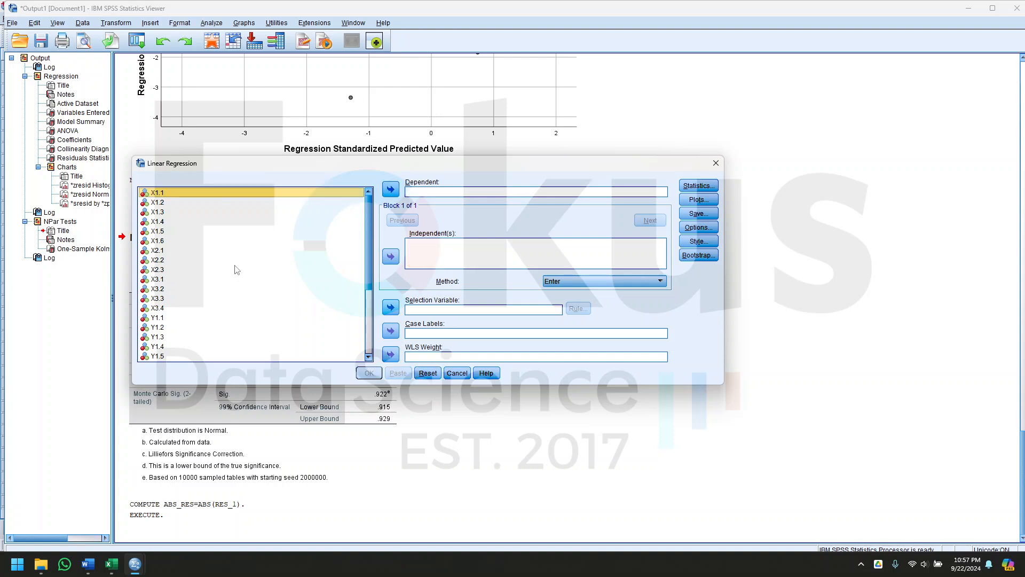
pyautogui.click(239, 300)
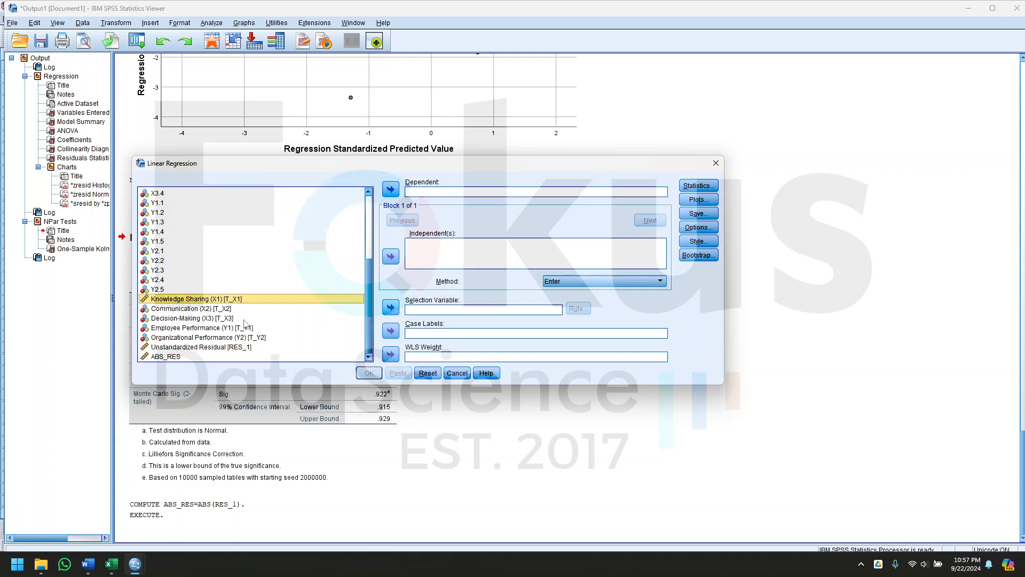
pyautogui.keyDown('shift'); pyautogui.click(248, 320); pyautogui.keyUp('shift')
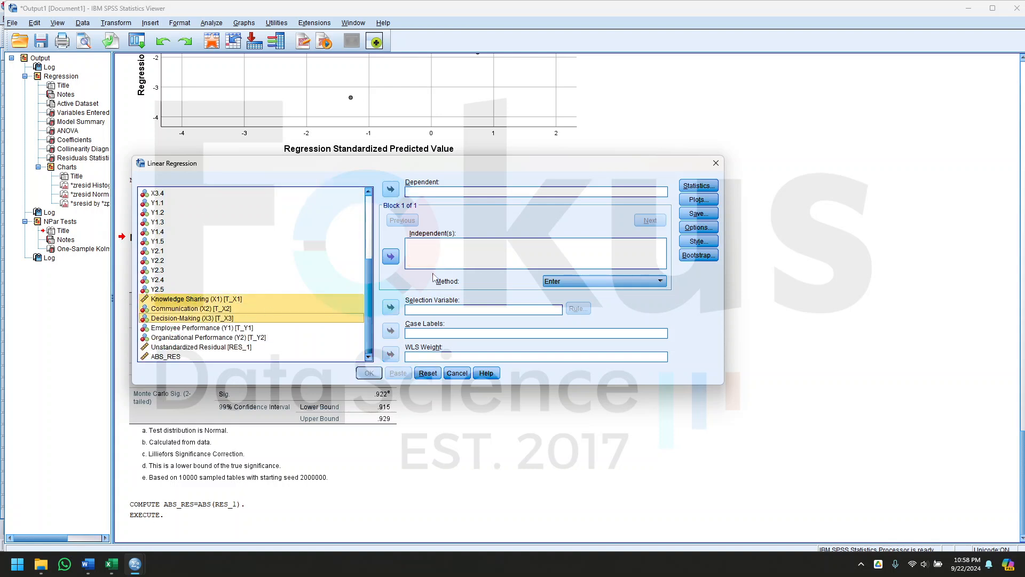
pyautogui.click(392, 257)
# - Set ABS_RES as the dependent variable, run the regression and select its Coefficients table in the output
pyautogui.click(167, 357)
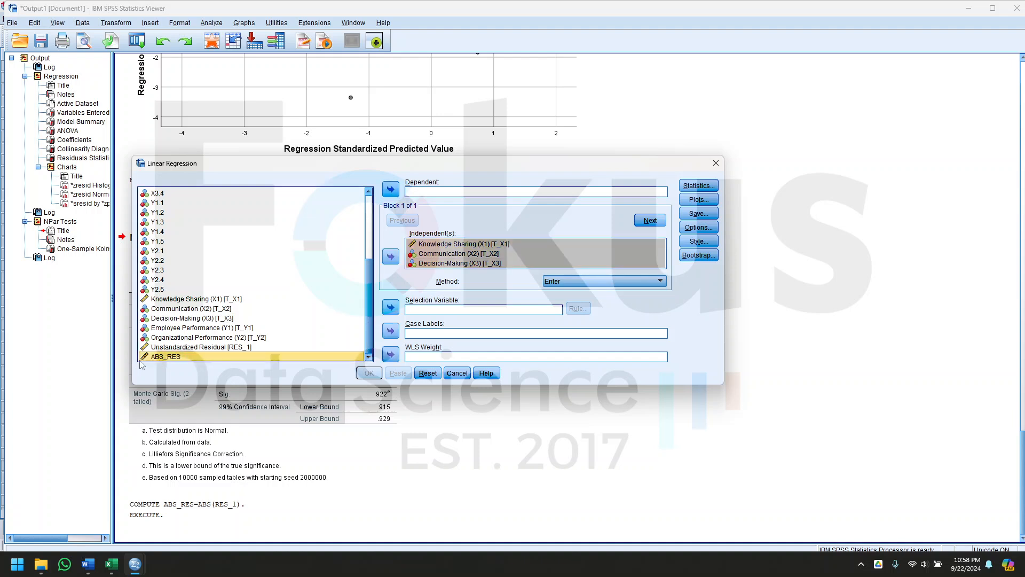
pyautogui.click(391, 190)
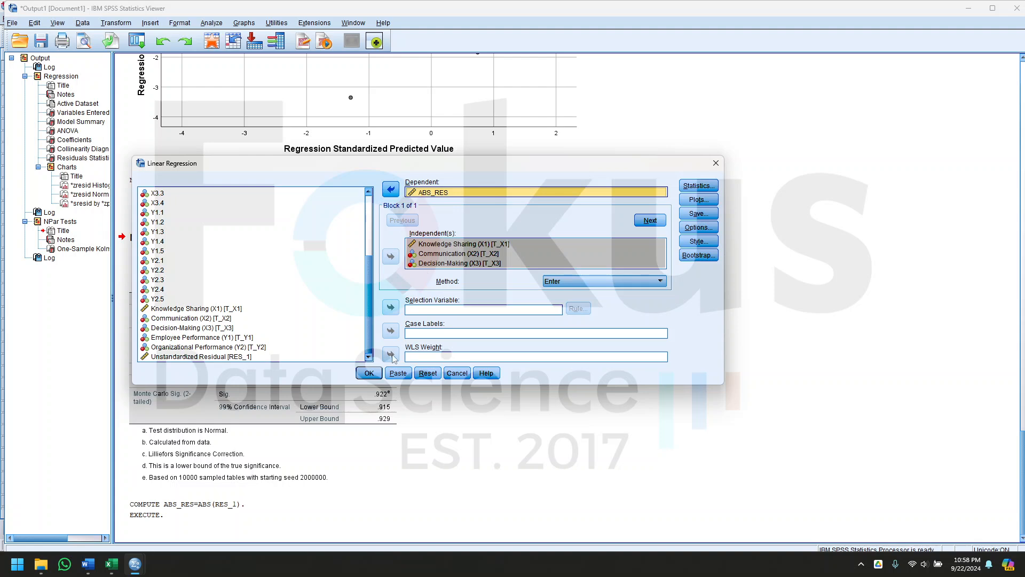
pyautogui.click(367, 372)
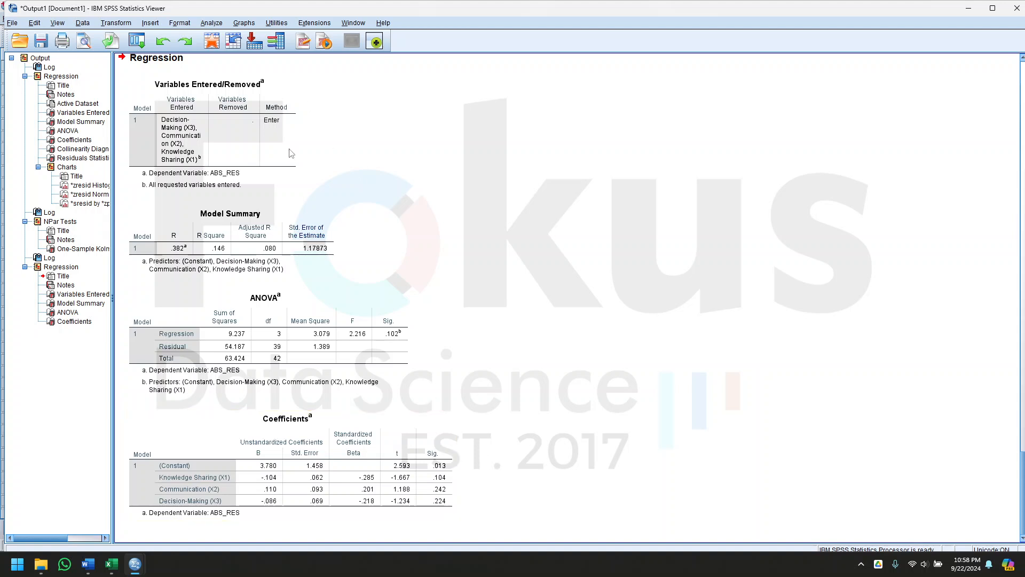
pyautogui.click(289, 421)
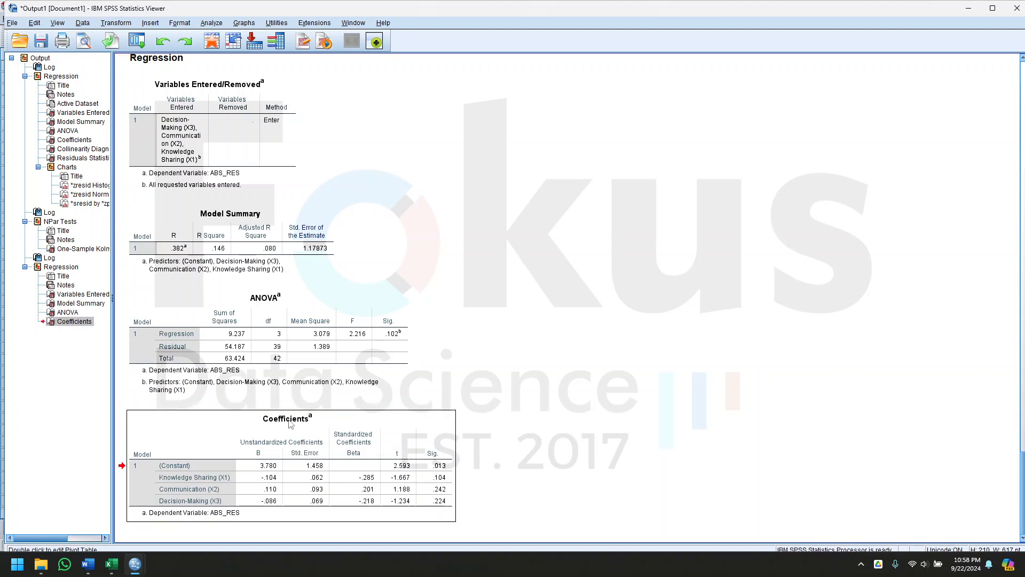
# - Retitle the Coefficients table of the ABS_RES regression as "heteroskedastisitas Y1"
pyautogui.doubleClick(288, 420)
pyautogui.doubleClick(290, 420)
pyautogui.press('BackSpace')
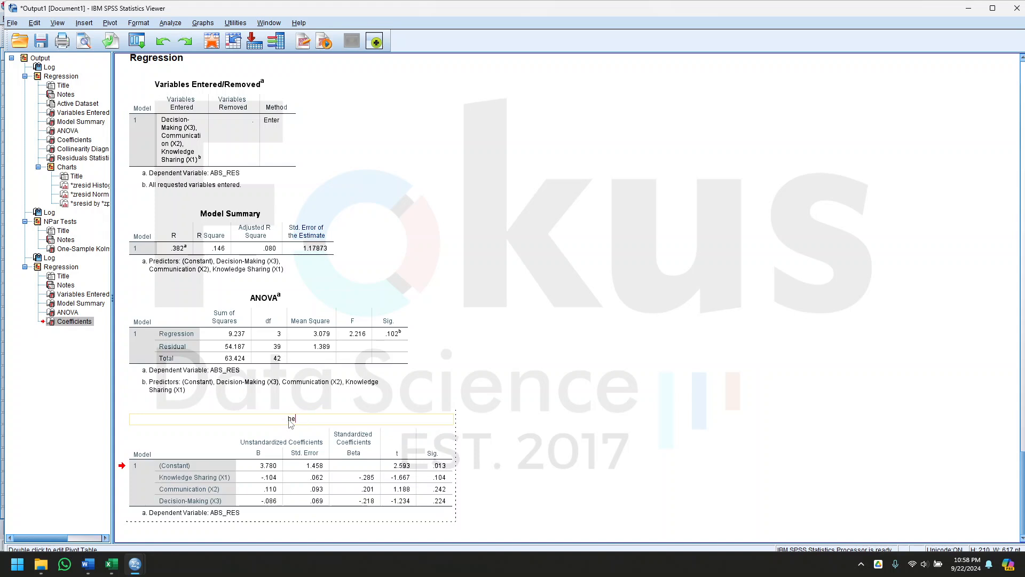
pyautogui.write('heteroskedastisitas Y1')
pyautogui.click(618, 422)
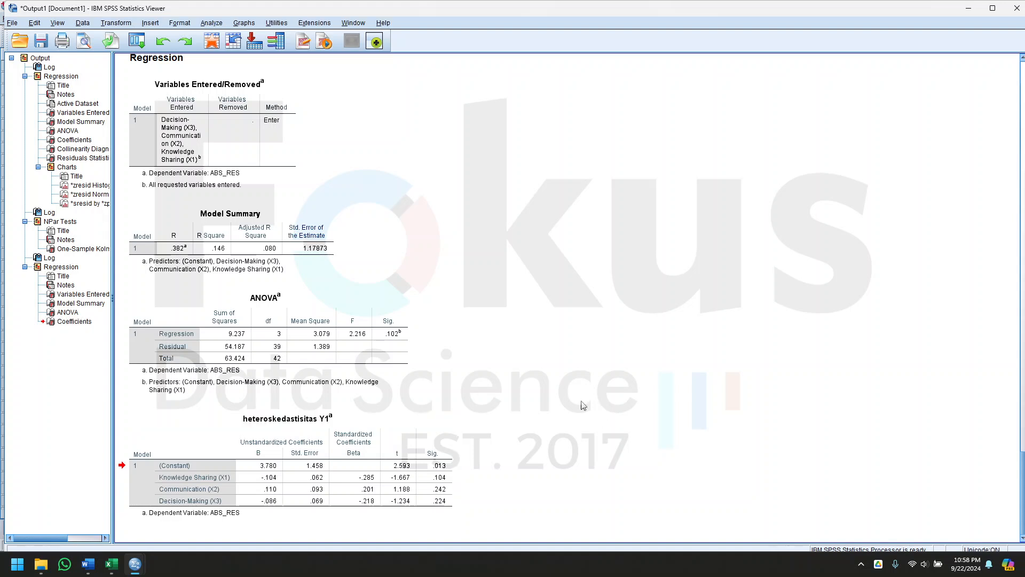
pyautogui.click(326, 422)
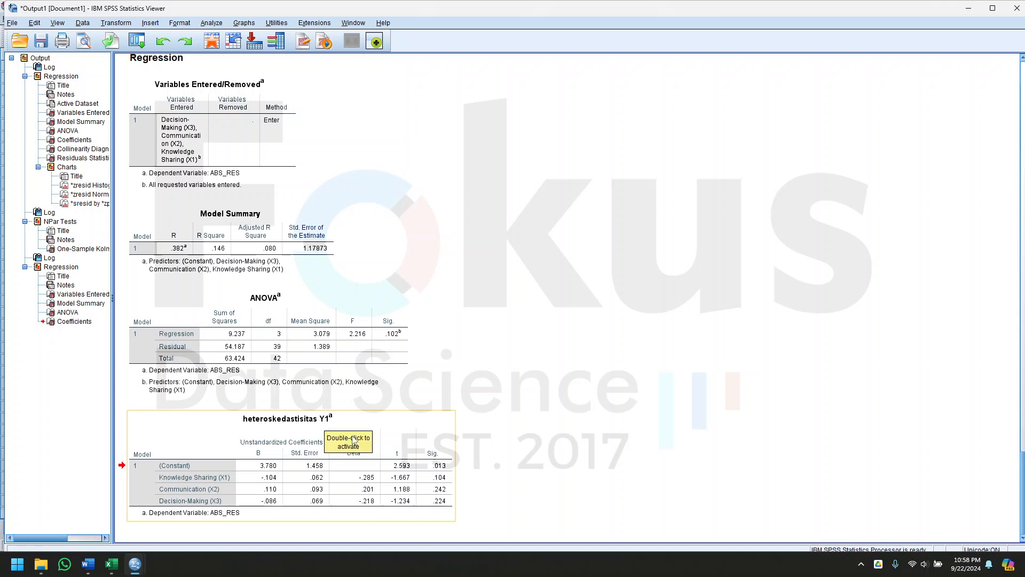
# - Switch to the Word report and review the Uji Normalitas section and its Kolmogorov-Smirnov table
pyautogui.scroll(10, 362, 435)
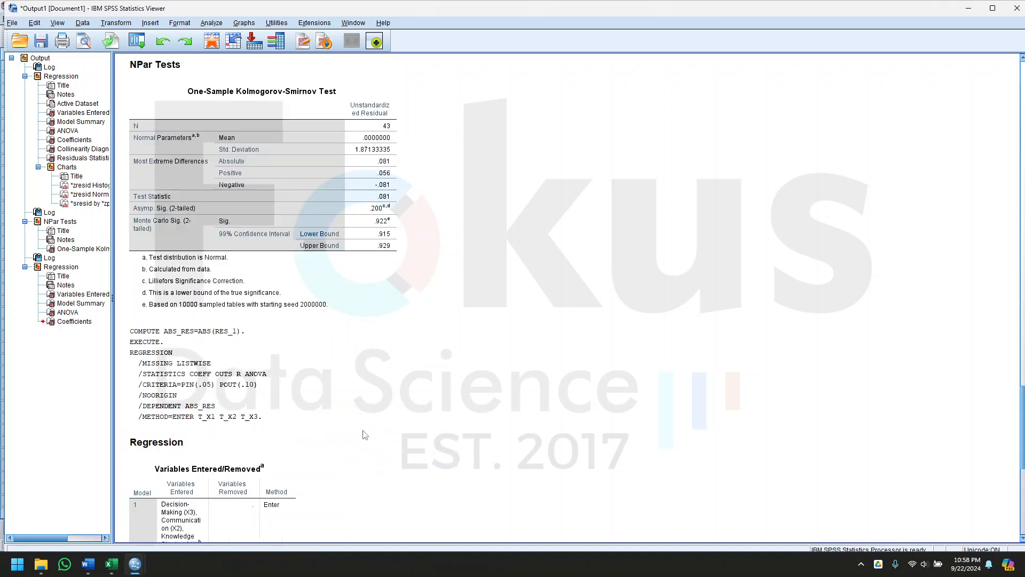
pyautogui.scroll(10, 362, 435)
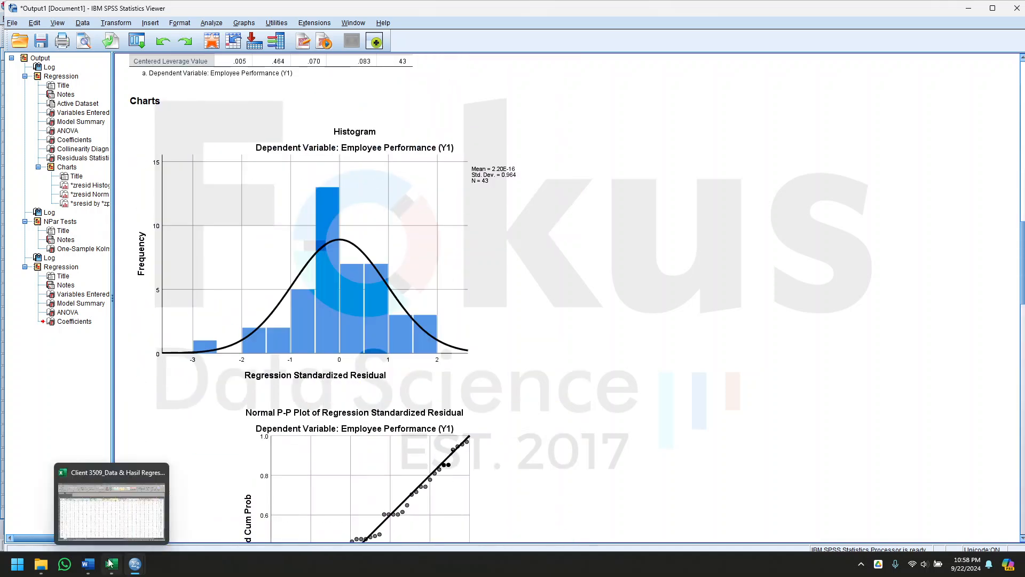
pyautogui.click(96, 571)
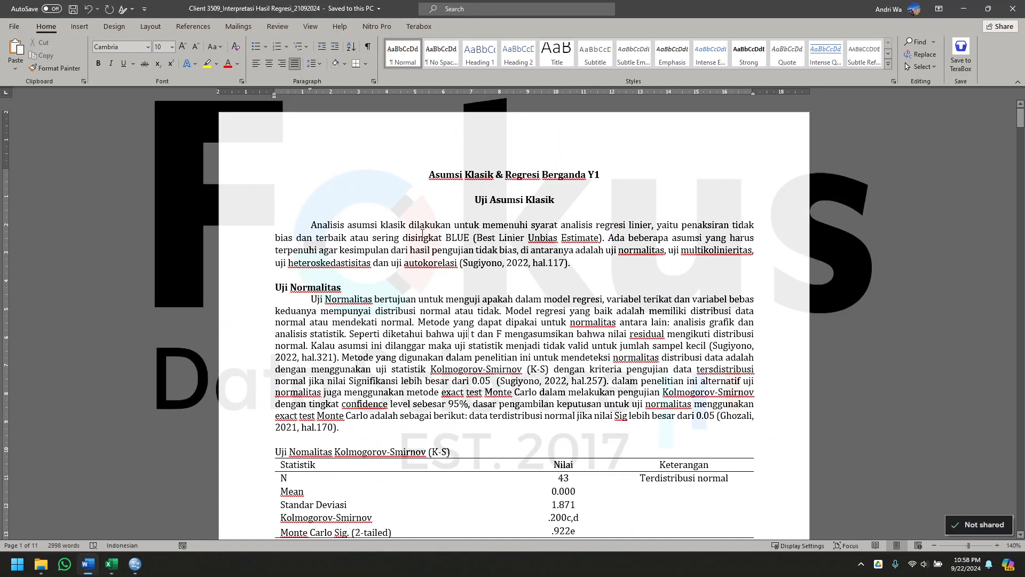
pyautogui.moveTo(277, 286); pyautogui.dragTo(530, 441)
pyautogui.scroll(-4, 531, 412)
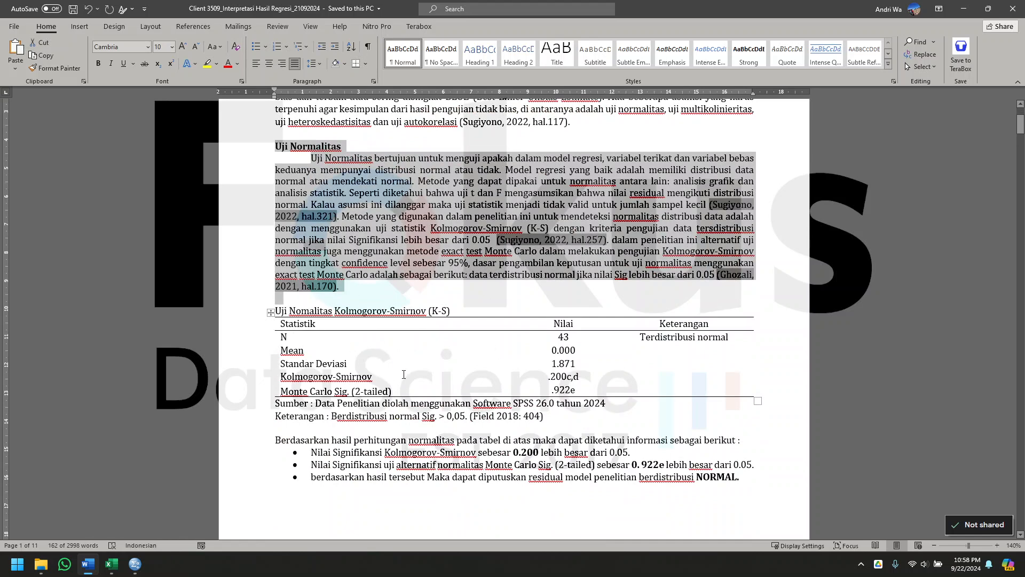
pyautogui.click(483, 294)
pyautogui.scroll(4, 278, 312)
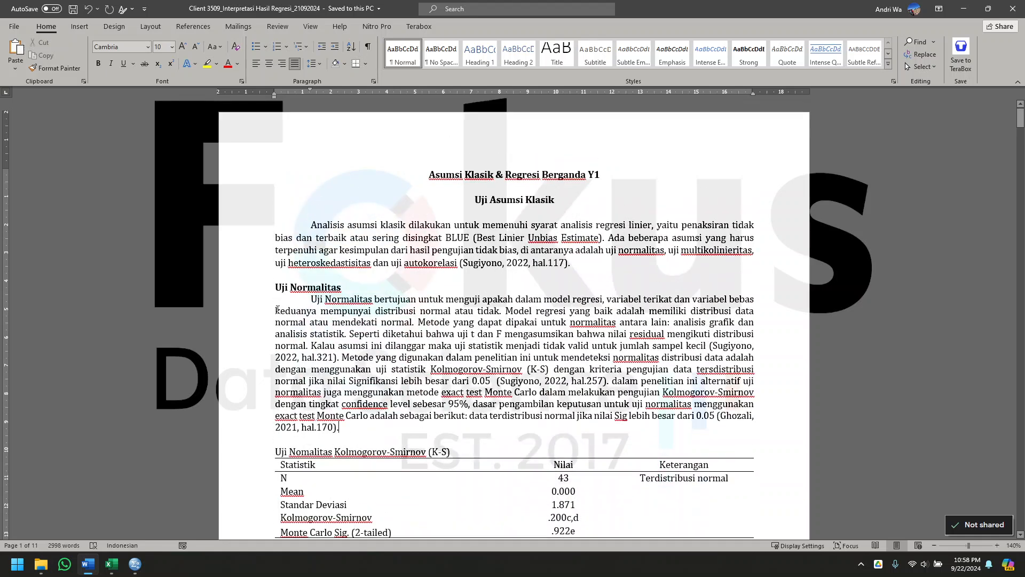
pyautogui.moveTo(273, 289); pyautogui.dragTo(342, 288)
pyautogui.click(297, 440)
pyautogui.scroll(-4, 297, 439)
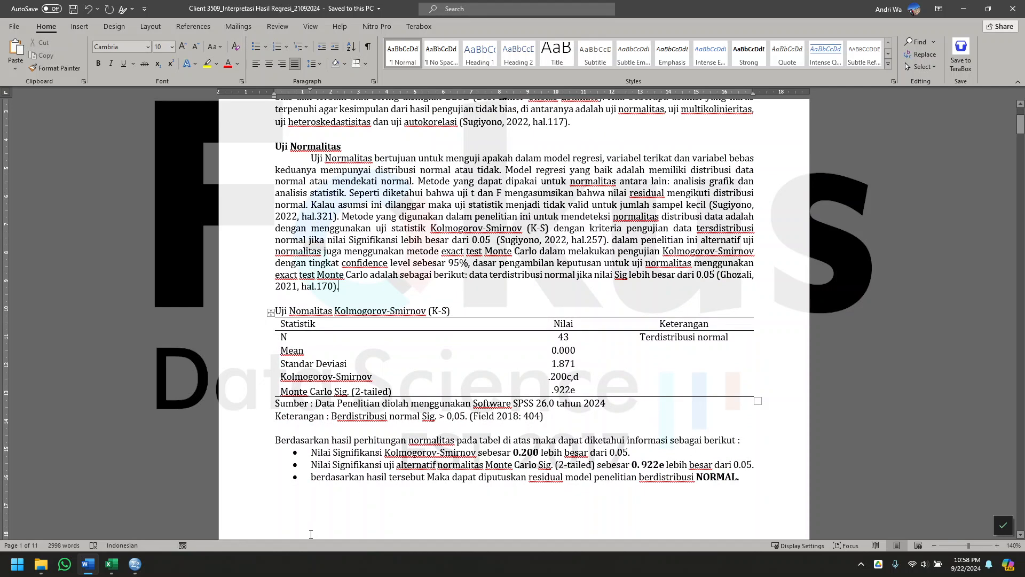
# - Switch to the SPSS output document and select the One-Sample Kolmogorov-Smirnov Test table to examine its significance values
pyautogui.click(133, 569)
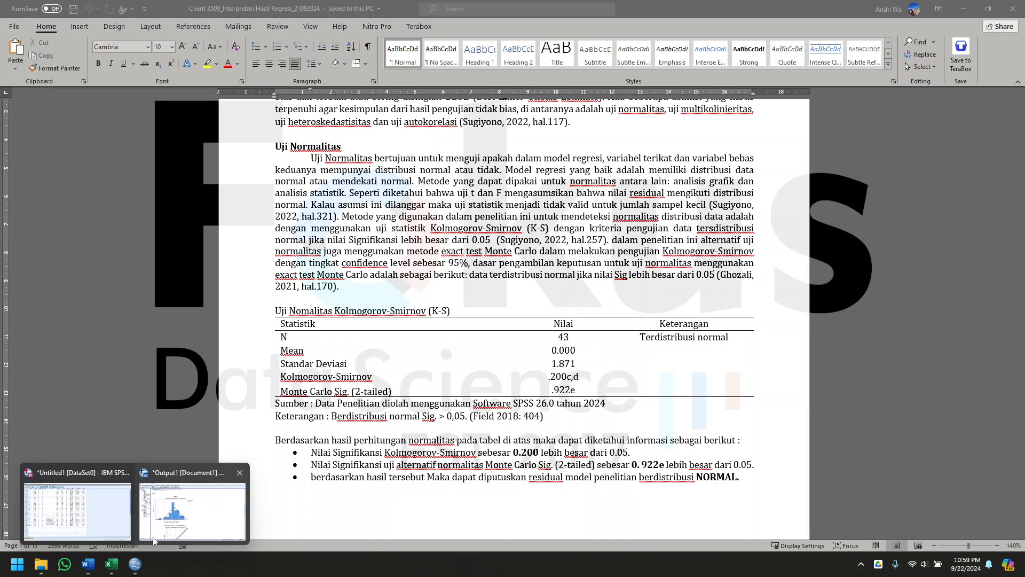
pyautogui.click(156, 533)
pyautogui.scroll(10, 547, 401)
pyautogui.click(375, 350)
pyautogui.scroll(-13, 372, 370)
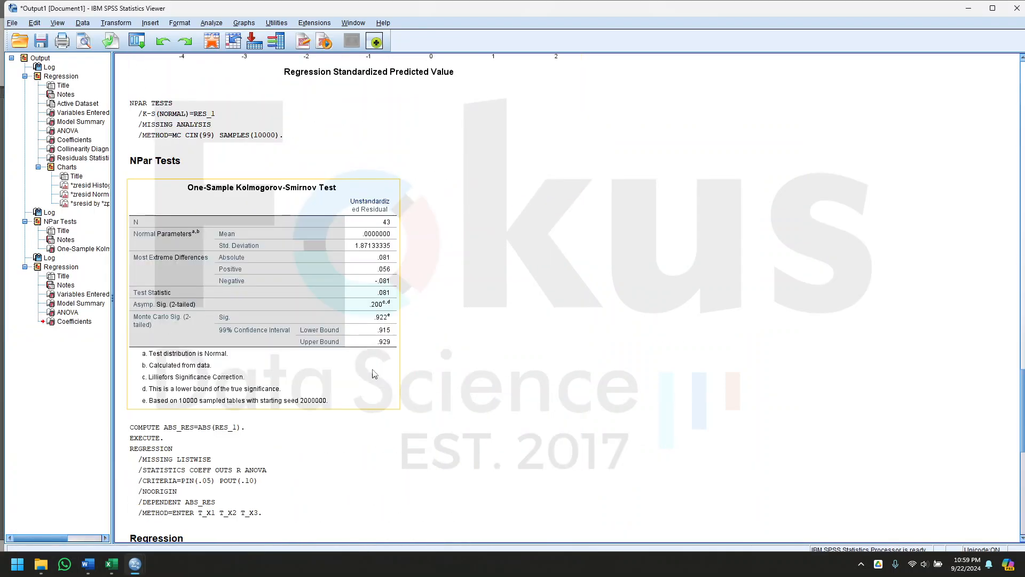
pyautogui.click(277, 272)
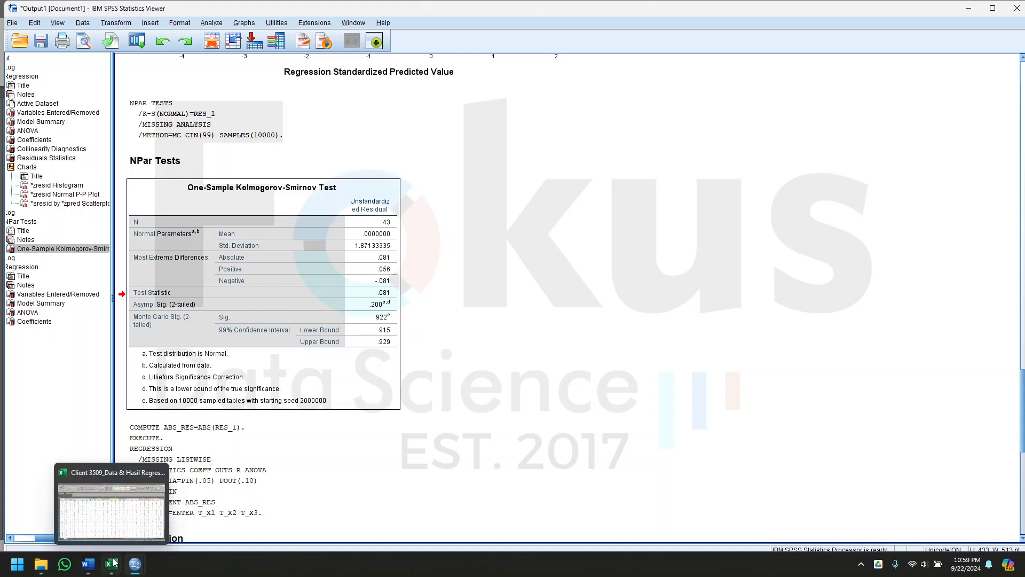
# - Return to the Word report and highlight the Kolmogorov-Smirnov and Monte Carlo values in the normality table
pyautogui.click(88, 564)
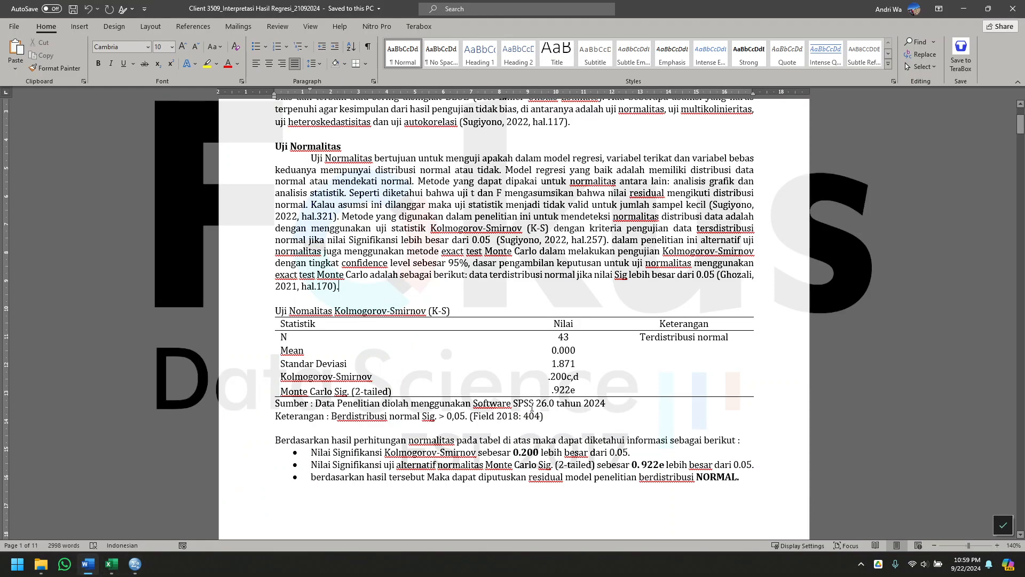
pyautogui.moveTo(559, 385)
pyautogui.mouseDown()
pyautogui.moveTo(562, 407)
pyautogui.moveTo(556, 389)
pyautogui.mouseUp()
pyautogui.hotkey('ctrl', 'z')
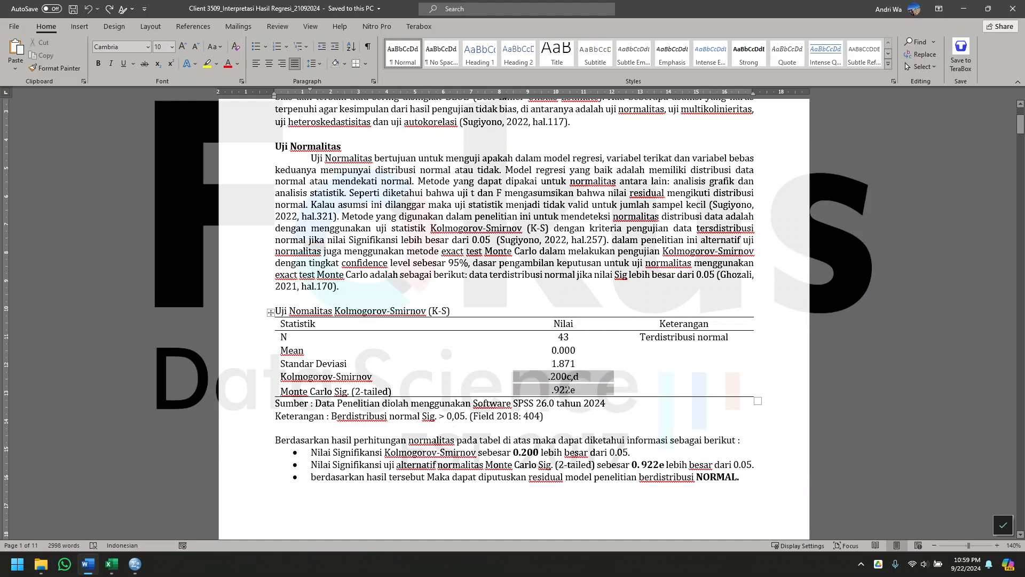
# - Find the autocorrelation section in the report and highlight "Durbin-Watson (dW)" in its table title
pyautogui.scroll(-5, 496, 418)
pyautogui.scroll(-5, 497, 419)
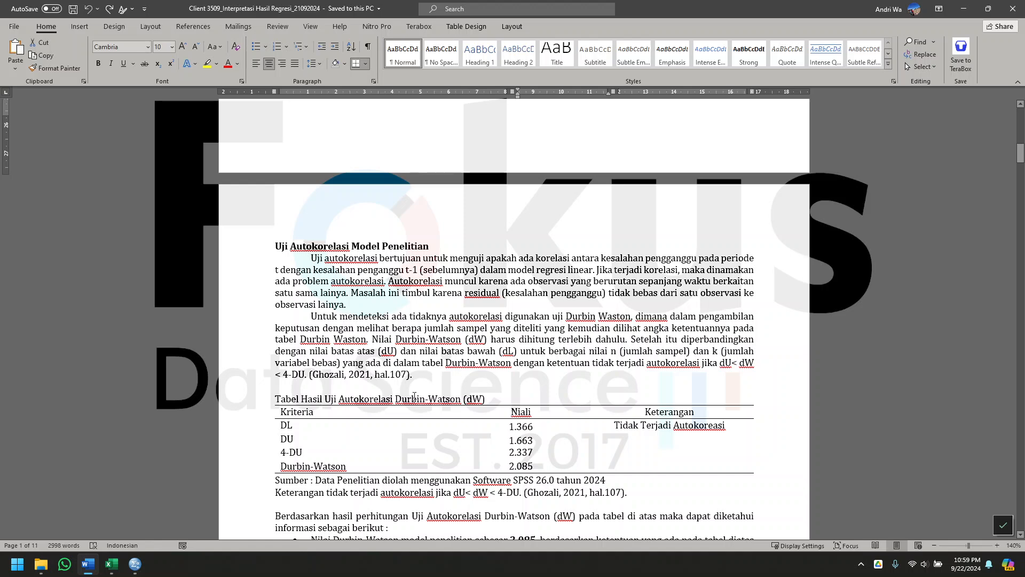
pyautogui.moveTo(396, 399); pyautogui.dragTo(483, 399)
pyautogui.scroll(-3, 510, 427)
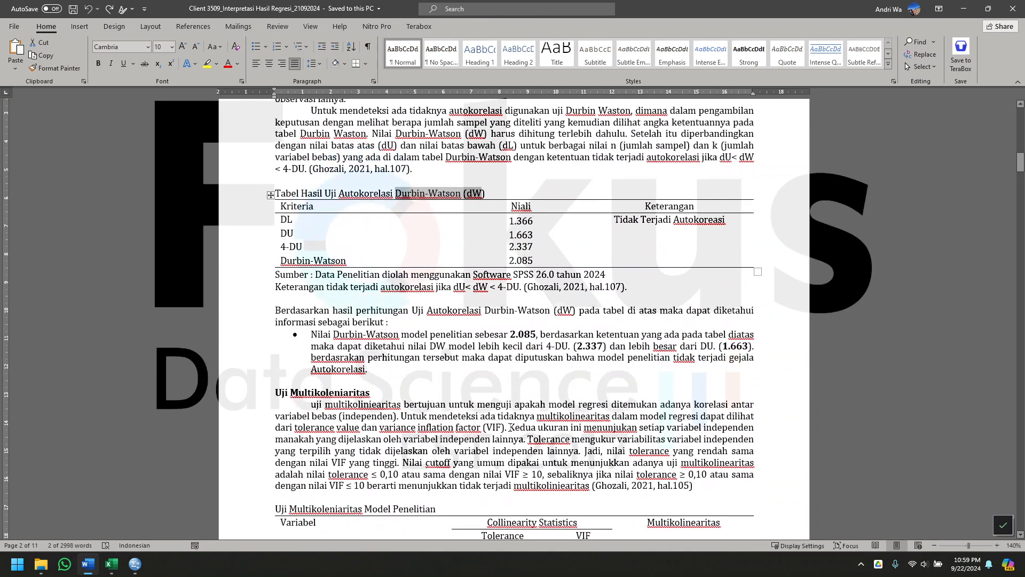
# - Switch to the SPSS output document and select the Y1 regression's Model Summary table to check the Durbin-Watson value
pyautogui.click(135, 564)
pyautogui.click(165, 525)
pyautogui.scroll(15, 589, 357)
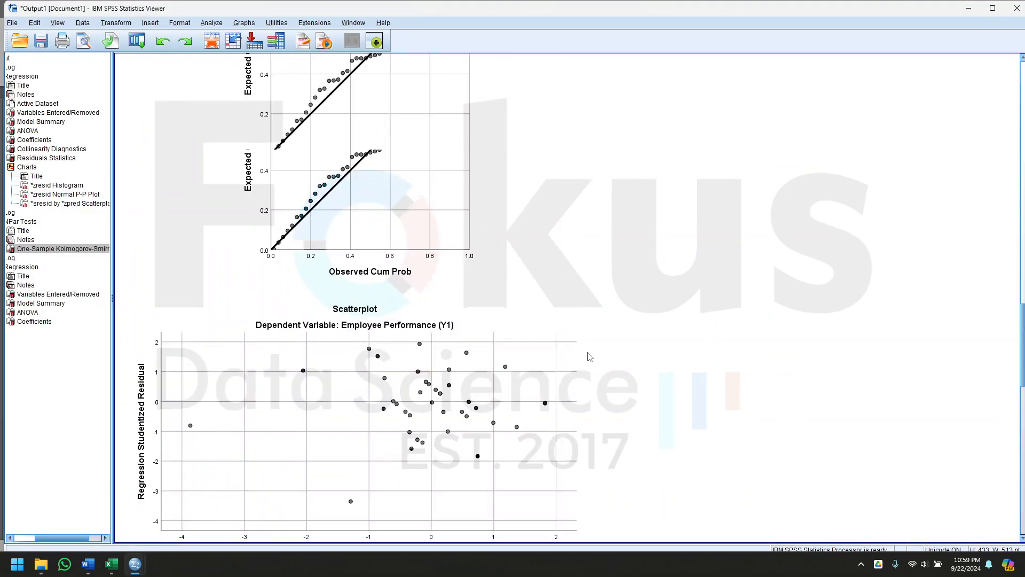
pyautogui.scroll(3, 591, 358)
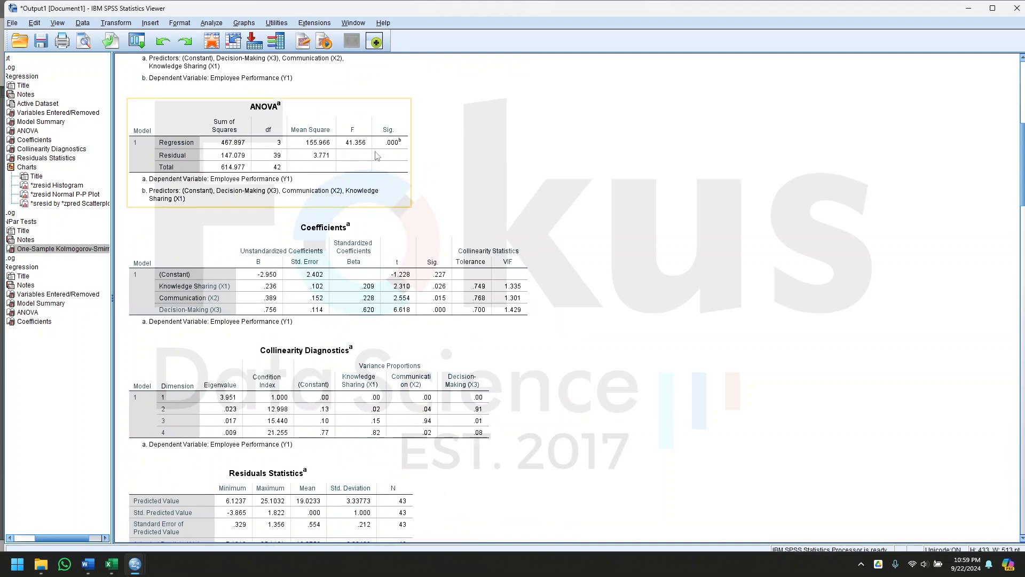
pyautogui.scroll(3, 369, 166)
pyautogui.click(351, 240)
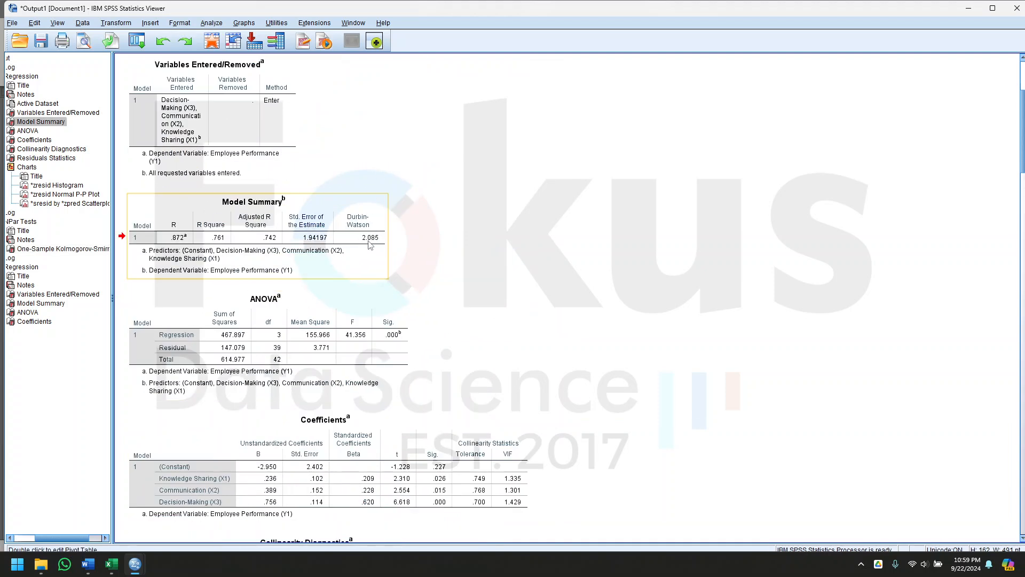
# - Return to the Word report and point out the Durbin-Watson value in the autocorrelation table
pyautogui.click(133, 562)
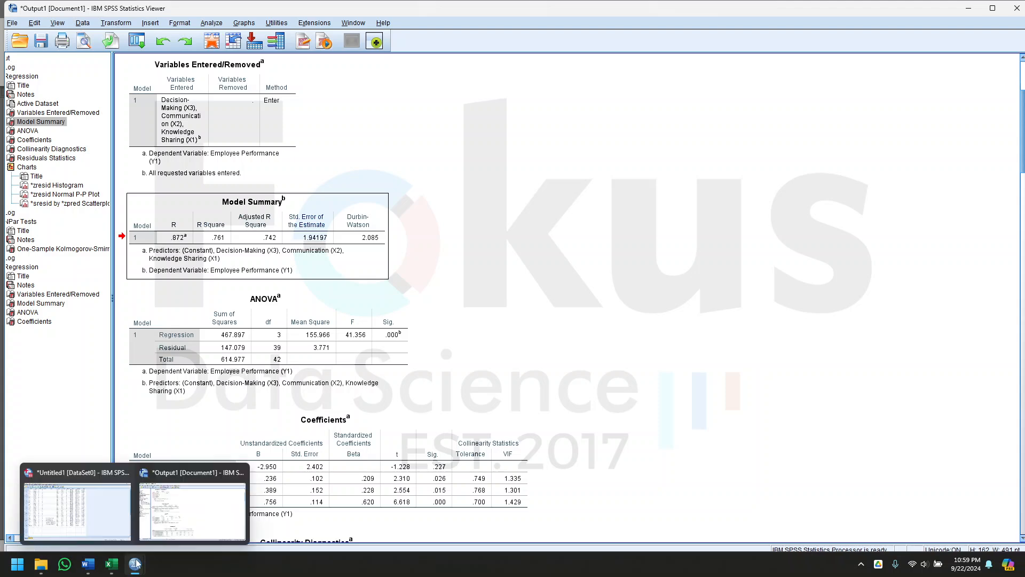
pyautogui.click(88, 564)
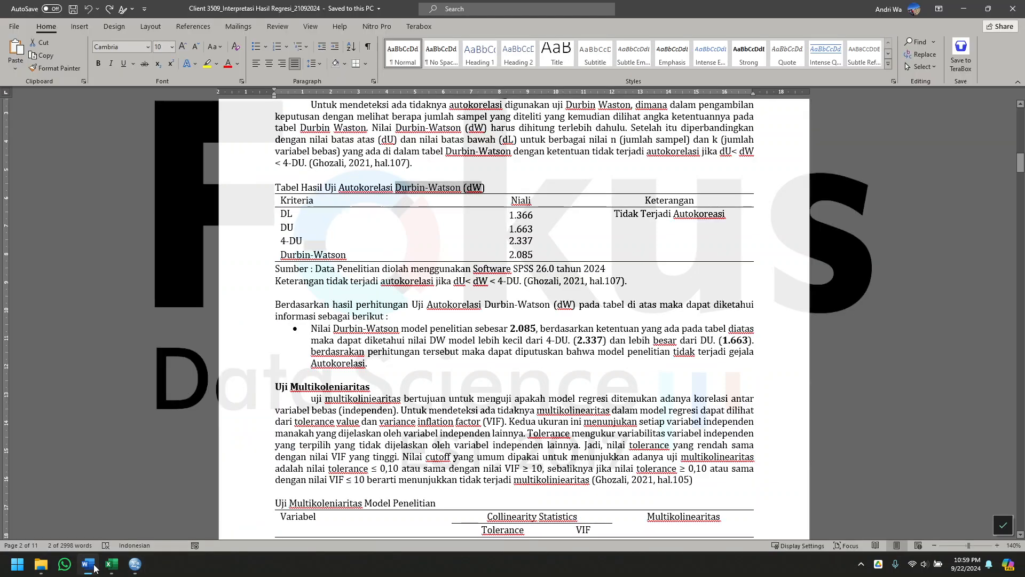
pyautogui.moveTo(509, 254); pyautogui.dragTo(513, 256)
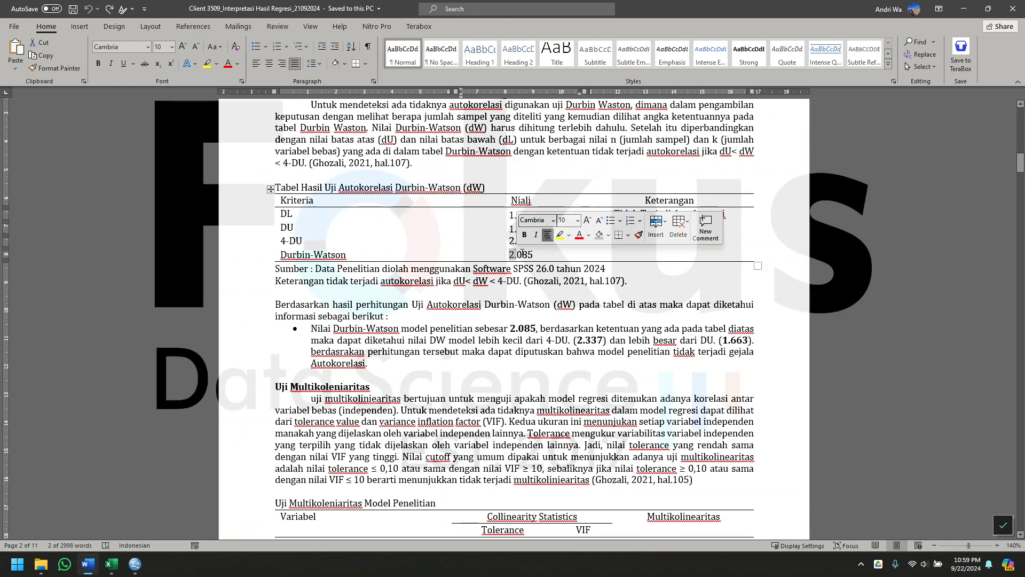
pyautogui.click(510, 254)
pyautogui.moveTo(514, 255); pyautogui.dragTo(509, 255)
pyautogui.click(508, 255)
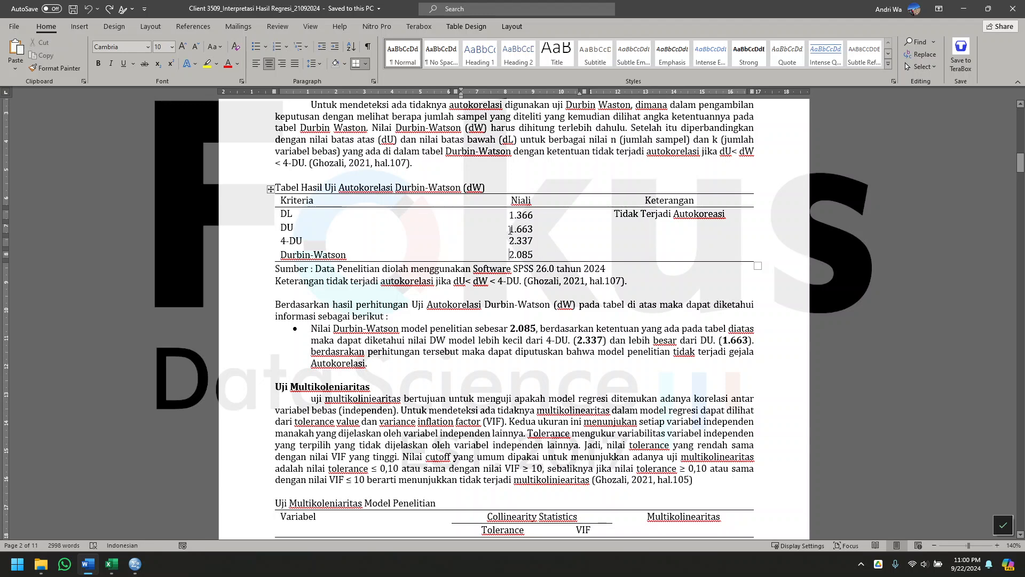
# - Highlight the 4-DU and DU rows of the autocorrelation table to compare them with the Durbin-Watson value
pyautogui.moveTo(281, 241); pyautogui.dragTo(302, 241)
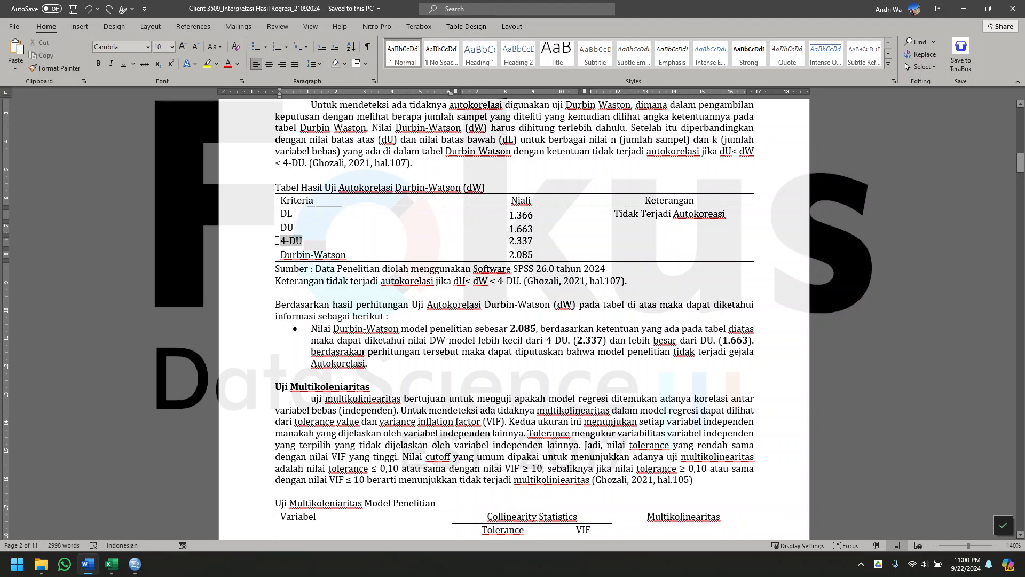
pyautogui.click(543, 243)
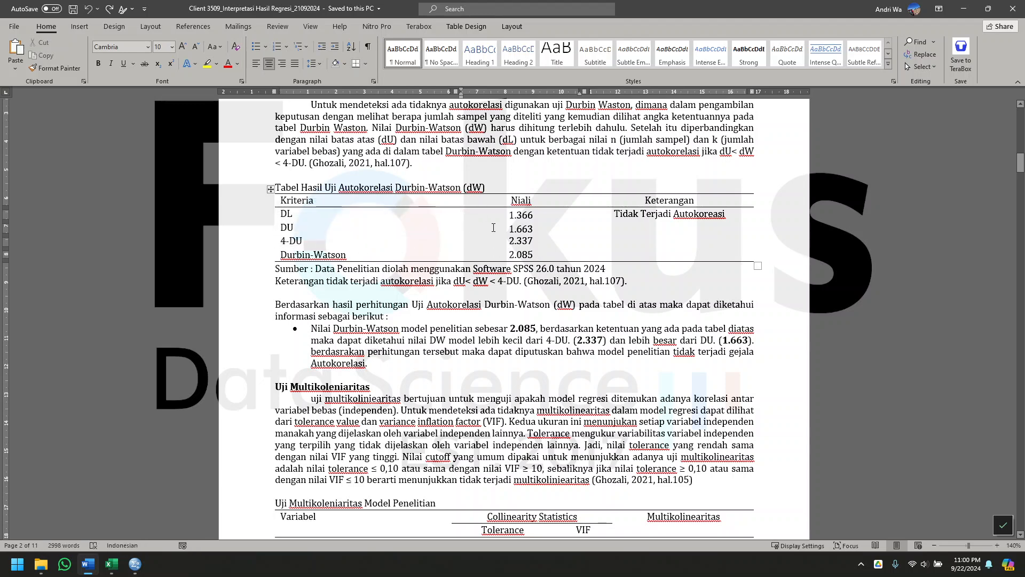
pyautogui.click(279, 241)
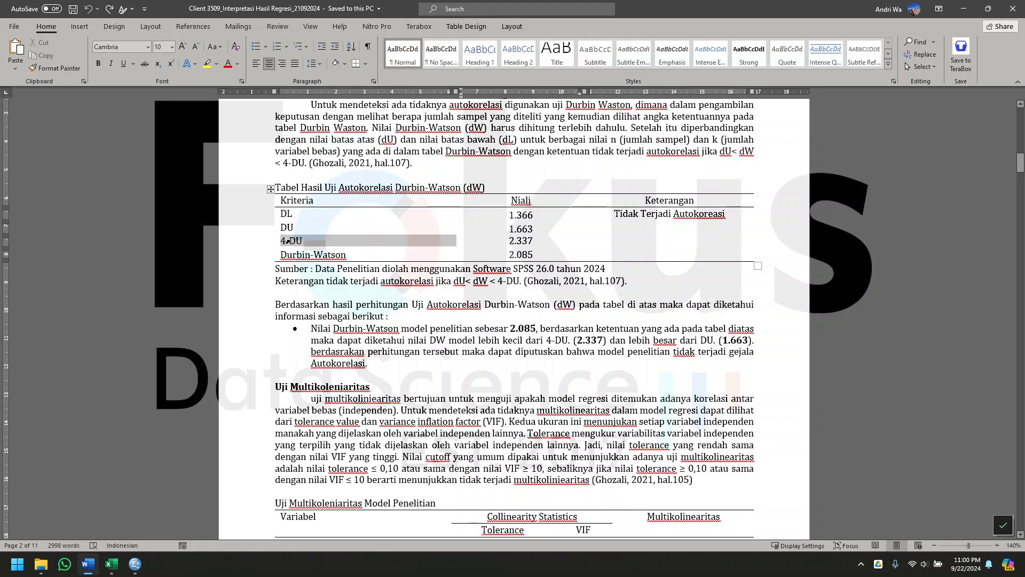
pyautogui.click(516, 255)
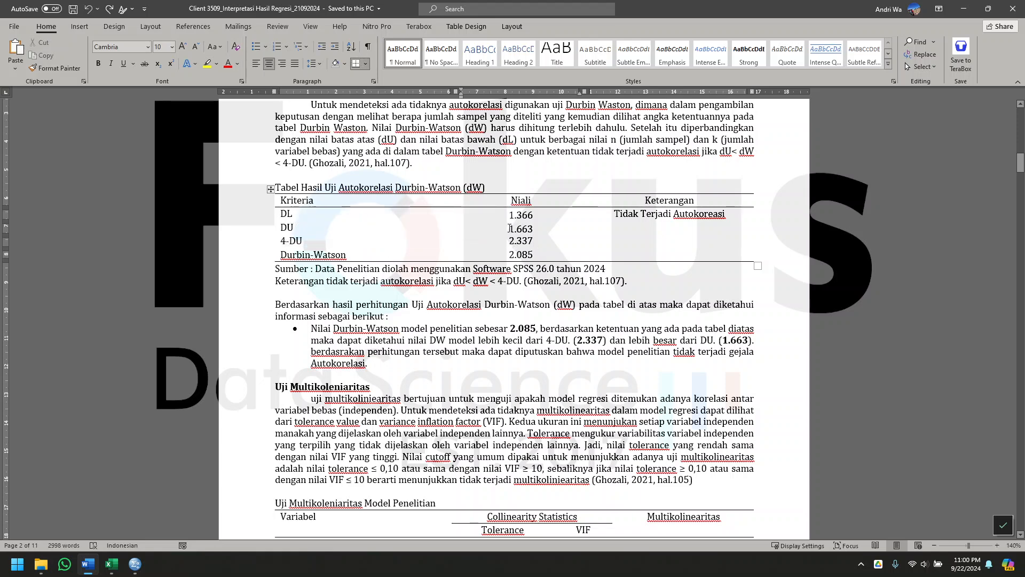
pyautogui.moveTo(290, 228); pyautogui.dragTo(520, 229)
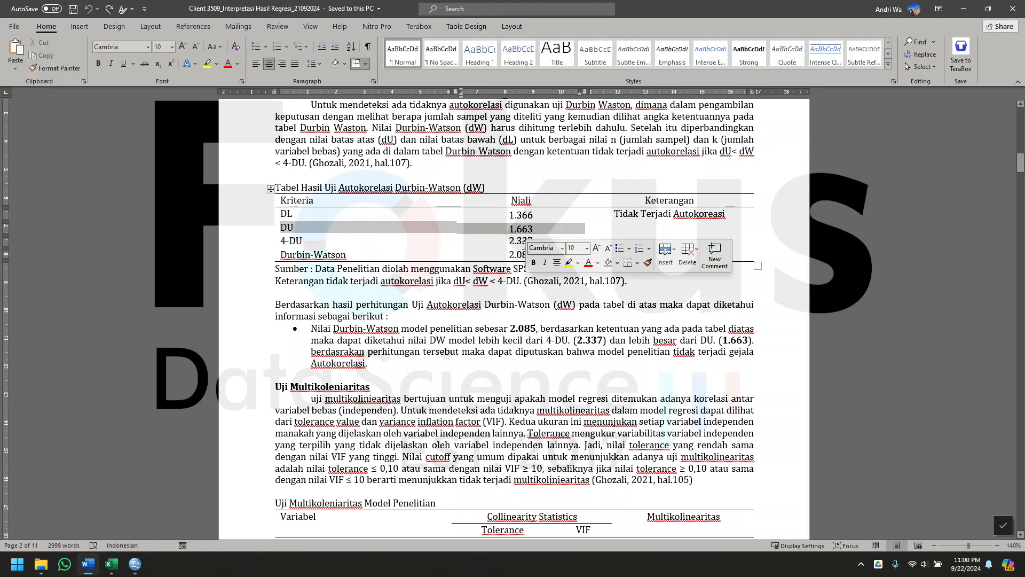
pyautogui.click(518, 247)
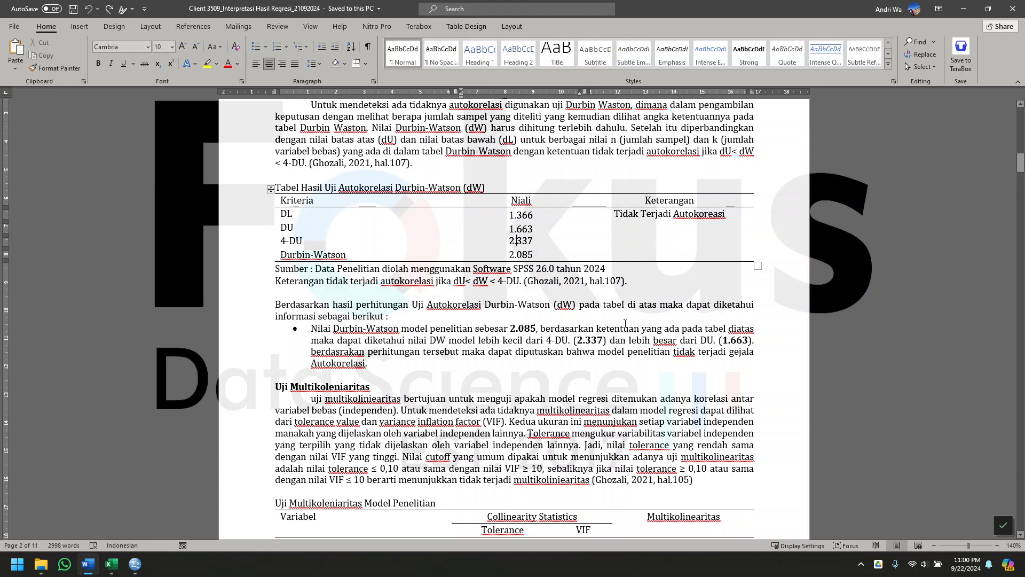
# - Switch to the Excel workbook and look up dL and dU for n=43, k=3 in the Durbin-Watson table
pyautogui.click(111, 564)
pyautogui.click(155, 534)
pyautogui.hscroll(5, 297, 487)
pyautogui.scroll(-4, 297, 487)
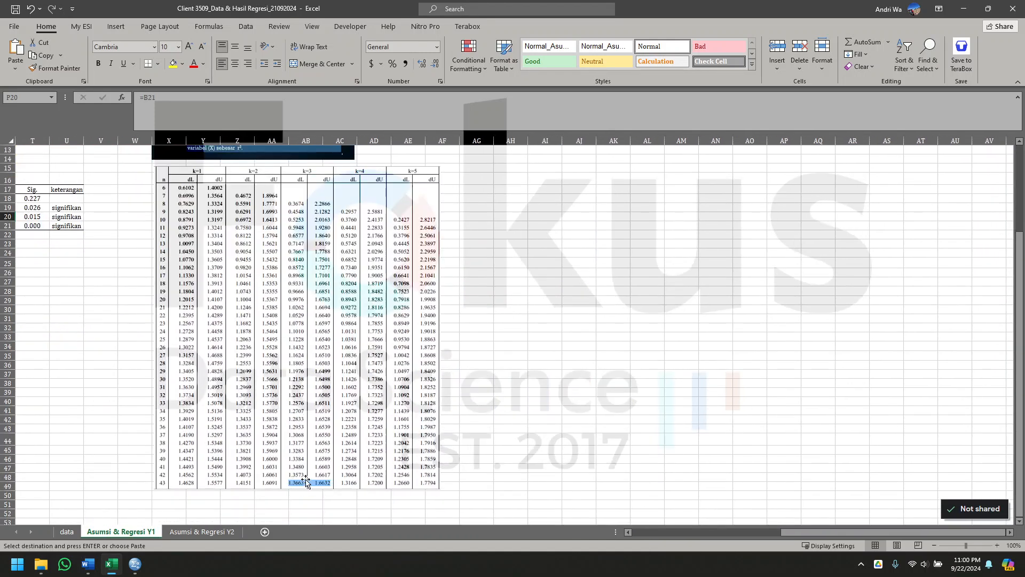
pyautogui.click(136, 562)
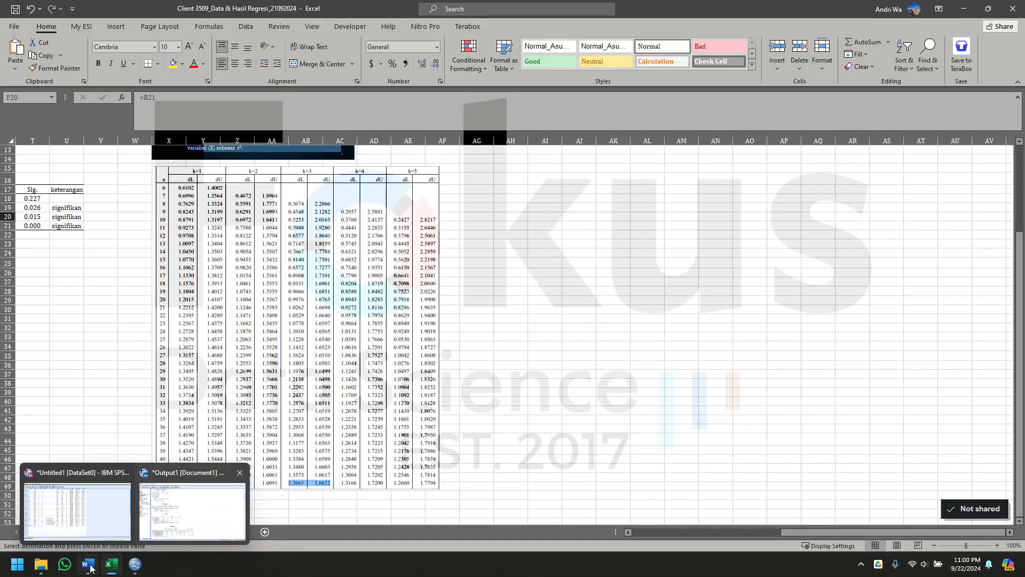
# - Return to the Word report, review the multicollinearity section and highlight its heading
pyautogui.click(88, 564)
pyautogui.scroll(-2, 374, 429)
pyautogui.scroll(-5, 374, 429)
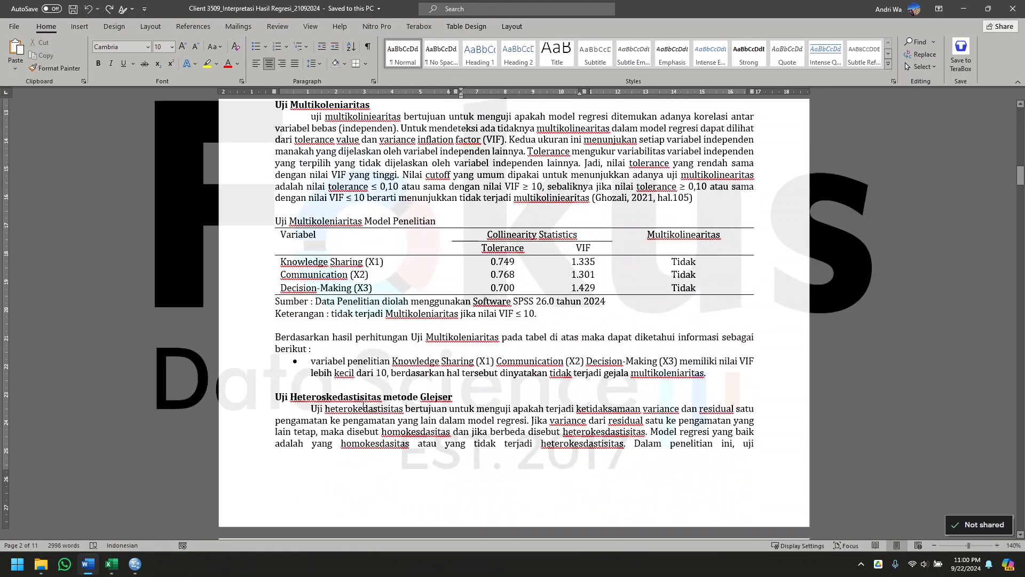
pyautogui.scroll(2, 288, 160)
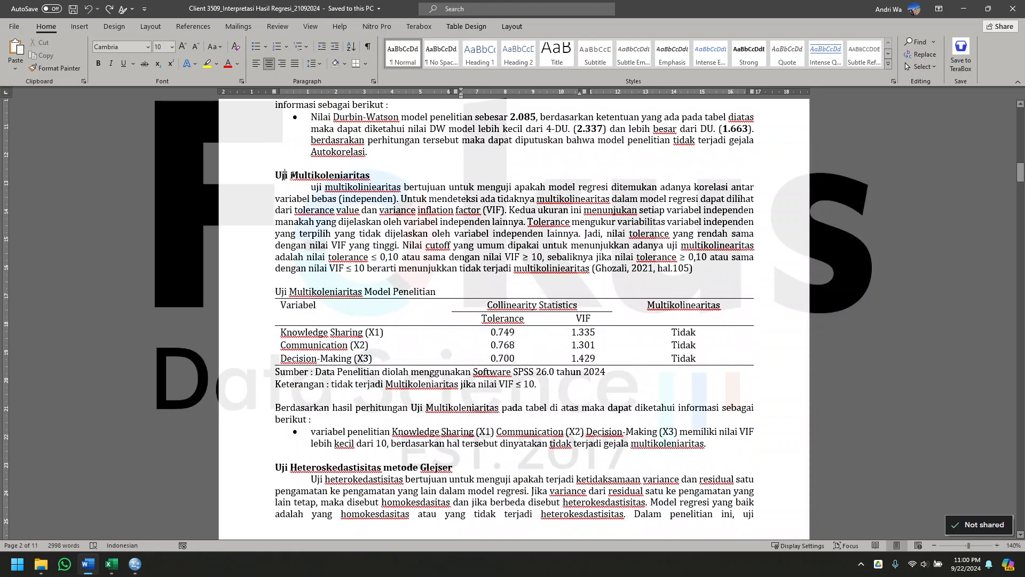
pyautogui.moveTo(287, 173); pyautogui.dragTo(374, 176)
# - Switch to the SPSS output viewer and select the Y1 regression's Coefficients table to check Tolerance and VIF
pyautogui.click(142, 571)
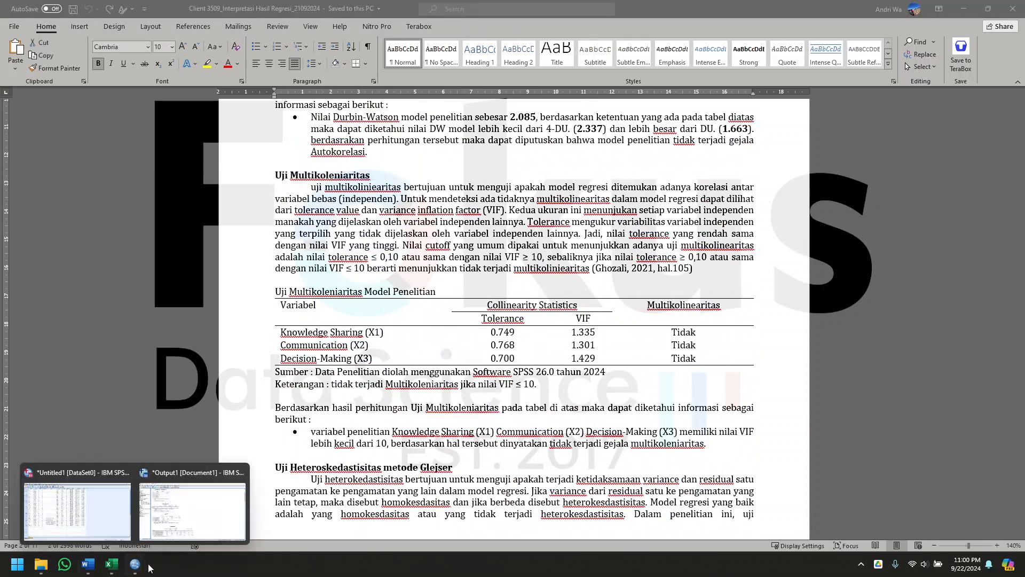
pyautogui.click(192, 510)
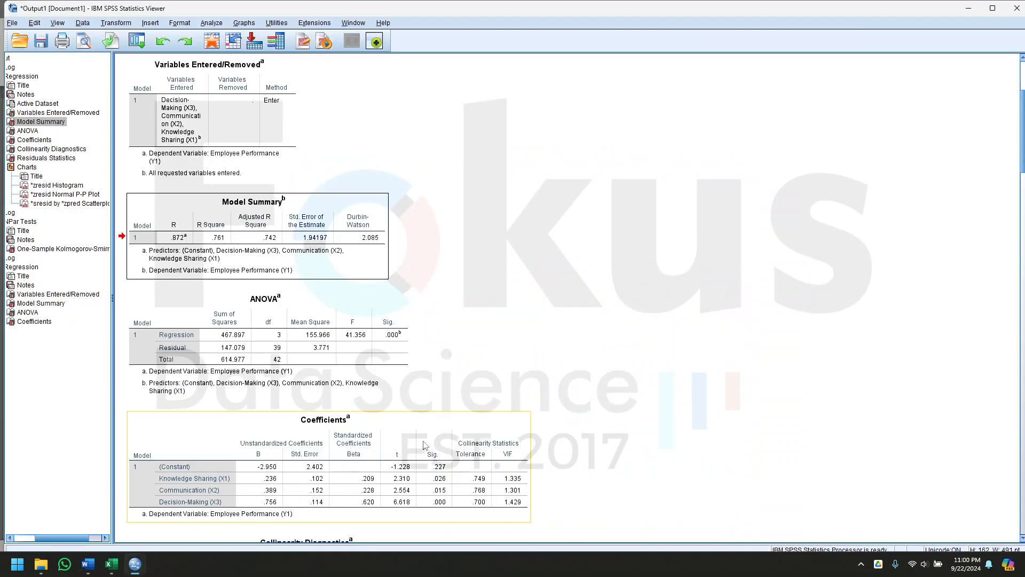
pyautogui.scroll(-3, 427, 416)
pyautogui.click(484, 386)
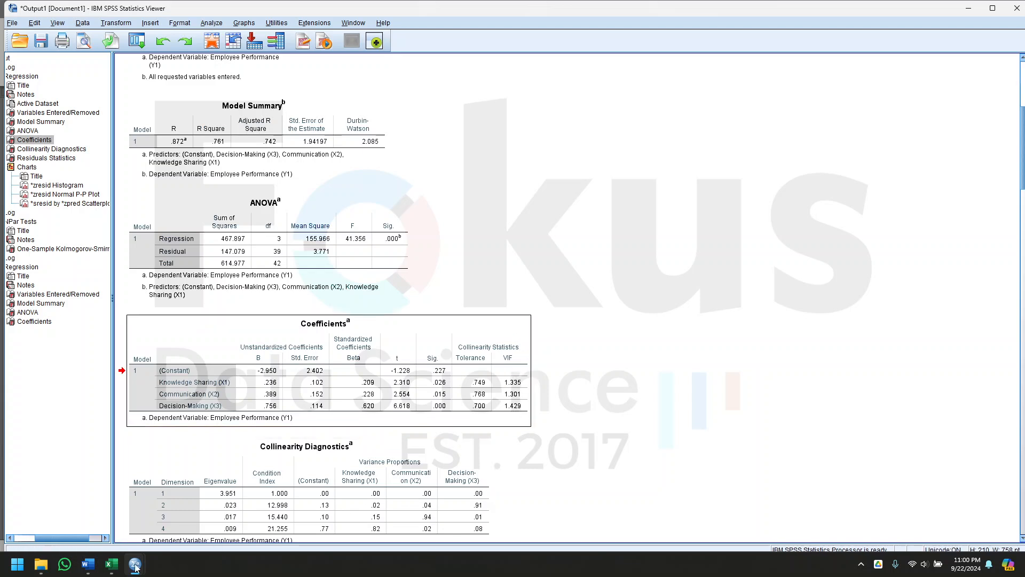
# - Return to the Word report and highlight the Multikolinearitas column of the multicollinearity table
pyautogui.click(88, 566)
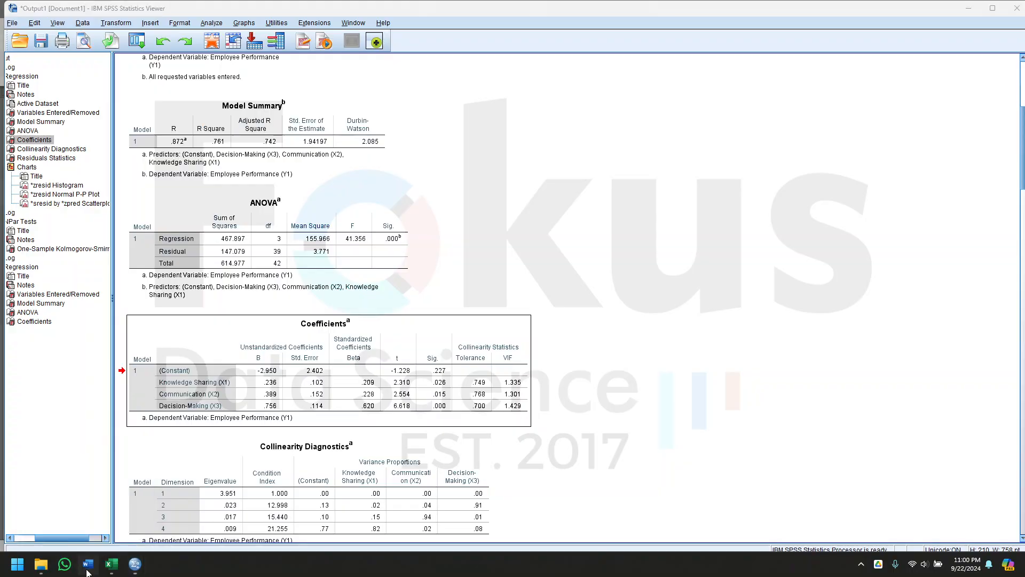
pyautogui.moveTo(667, 308); pyautogui.dragTo(689, 358)
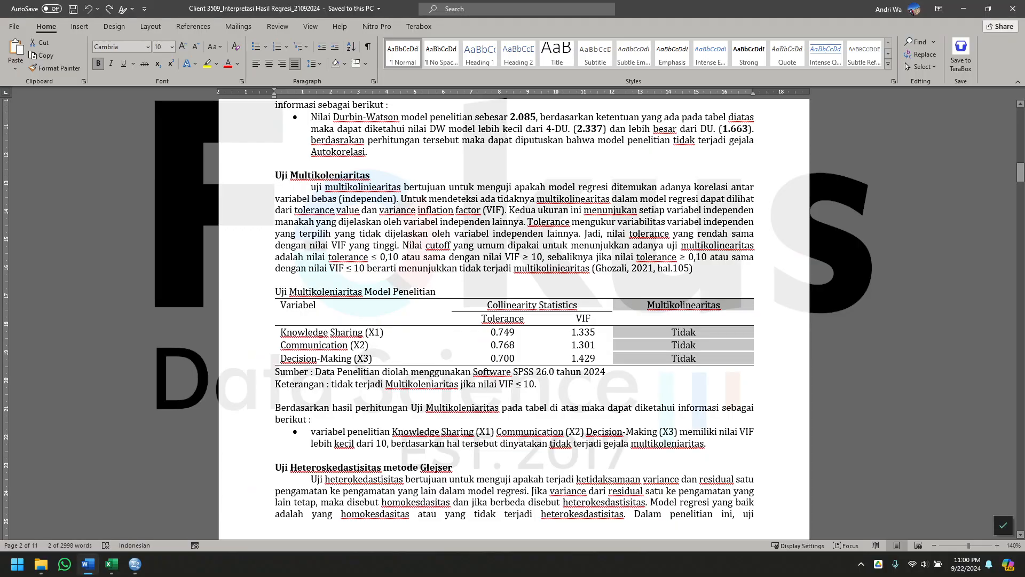
# - Highlight the Glejser heteroscedasticity heading in the report and review the section's table and interpretation
pyautogui.scroll(-3, 314, 351)
pyautogui.moveTo(290, 330); pyautogui.dragTo(351, 327)
pyautogui.scroll(-5, 374, 336)
pyautogui.scroll(2, 398, 349)
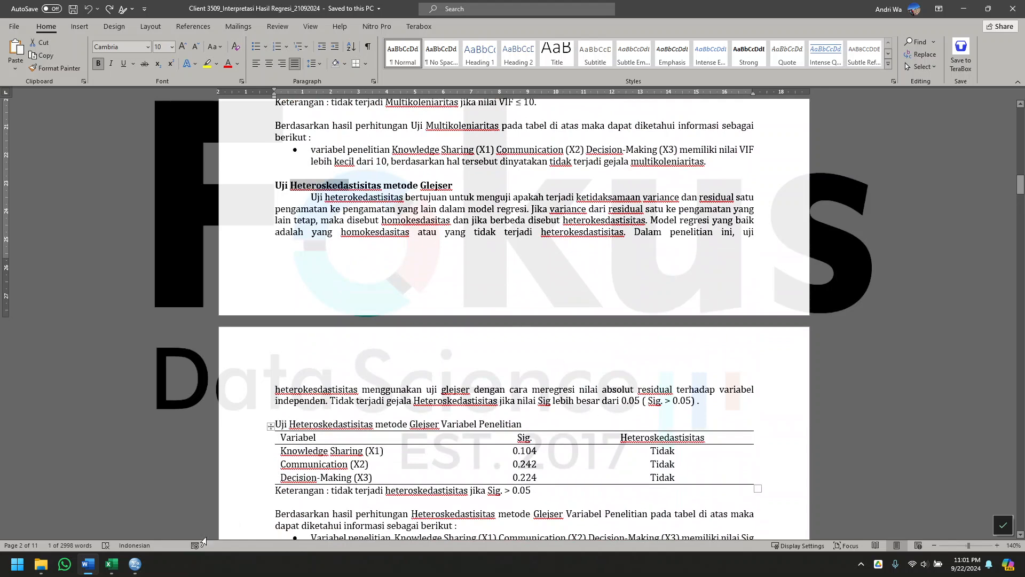
pyautogui.scroll(-1, 464, 427)
pyautogui.scroll(-3, 463, 427)
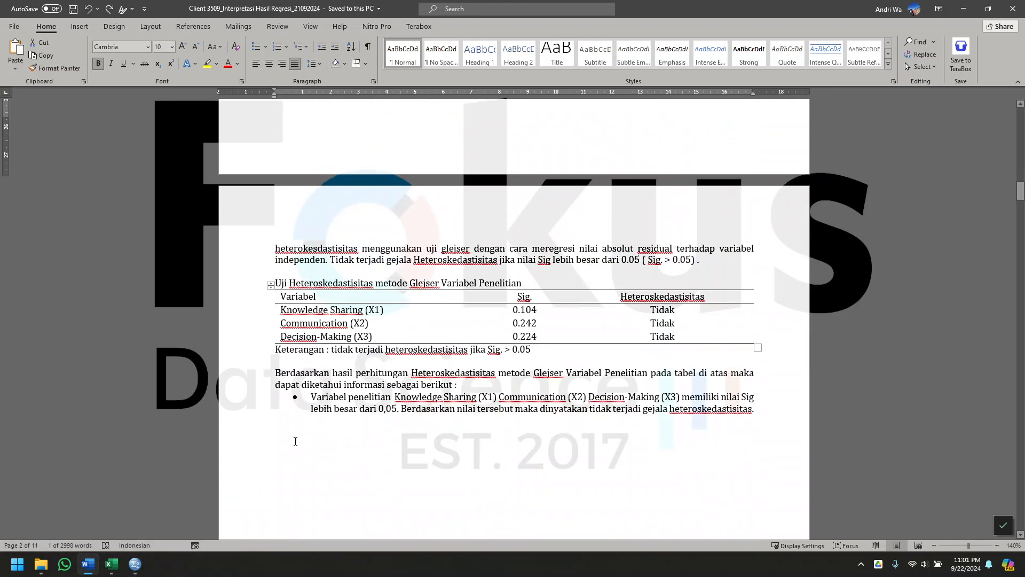
# - Switch to the SPSS output viewer and examine the Sig. values in the heteroskedastisitas Y1 table
pyautogui.click(187, 512)
pyautogui.scroll(-15, 372, 431)
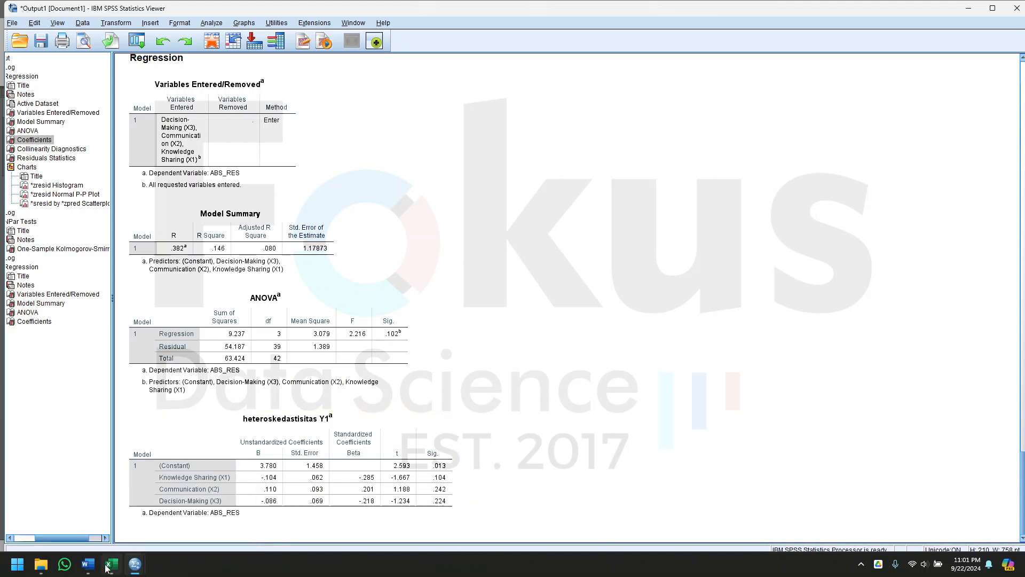
pyautogui.moveTo(98, 569)
# - Return to the Word report and review the classical assumption sections from normality through heteroscedasticity
pyautogui.click(88, 505)
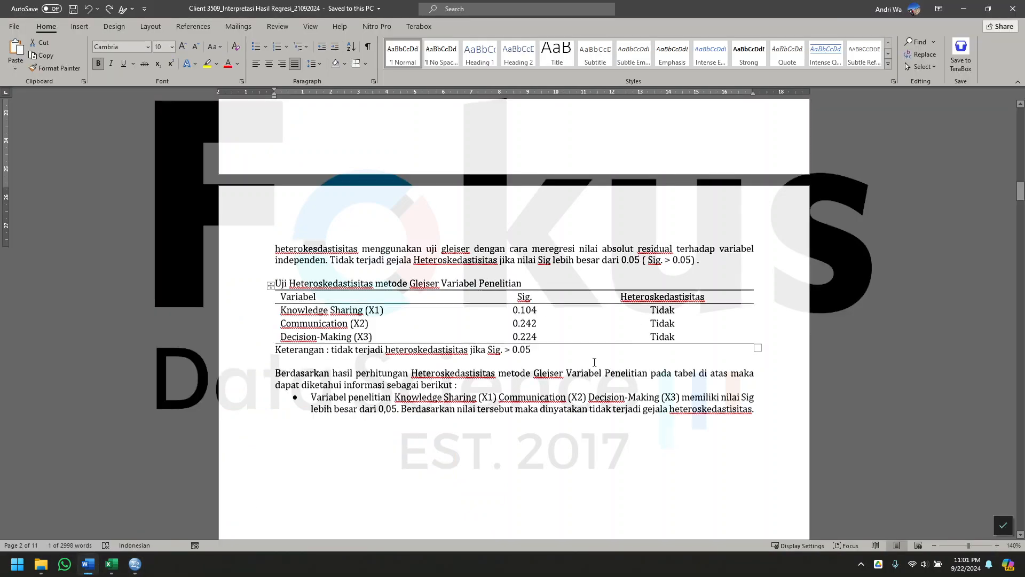
pyautogui.scroll(15, 591, 327)
pyautogui.scroll(-7, 488, 401)
pyautogui.scroll(-4, 487, 400)
pyautogui.scroll(18, 489, 401)
pyautogui.scroll(10, 490, 401)
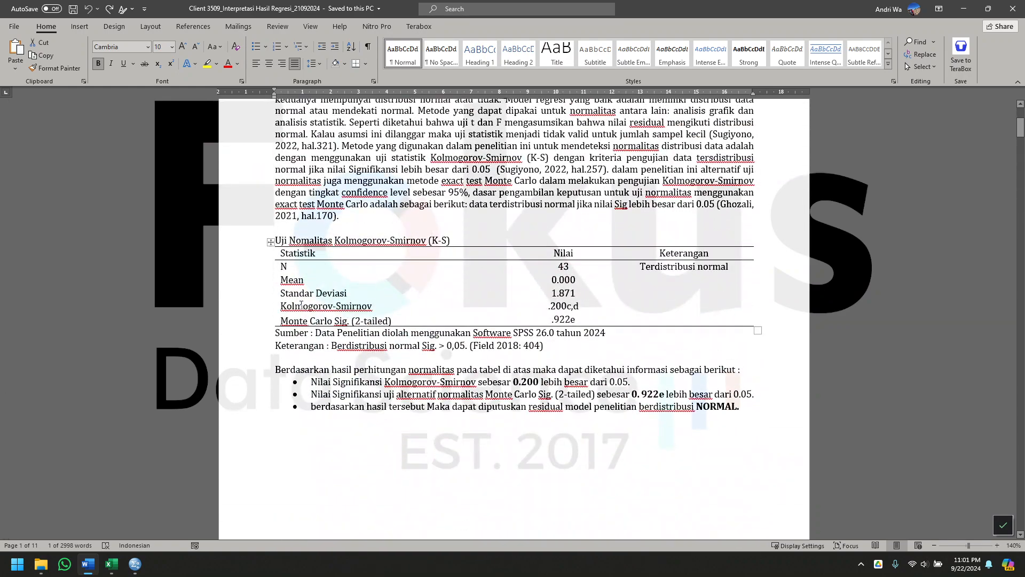
pyautogui.scroll(-20, 492, 377)
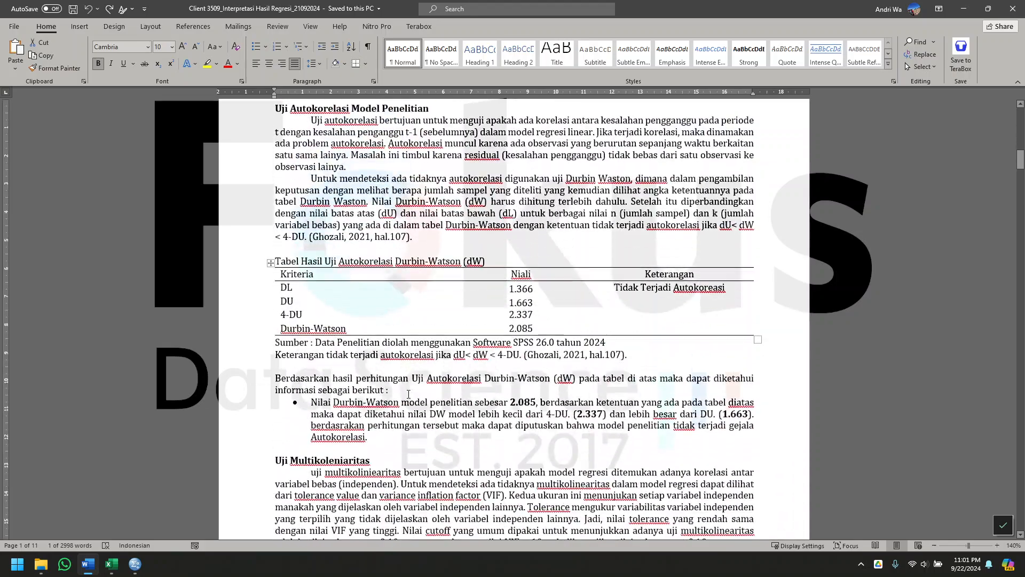
pyautogui.scroll(-15, 492, 377)
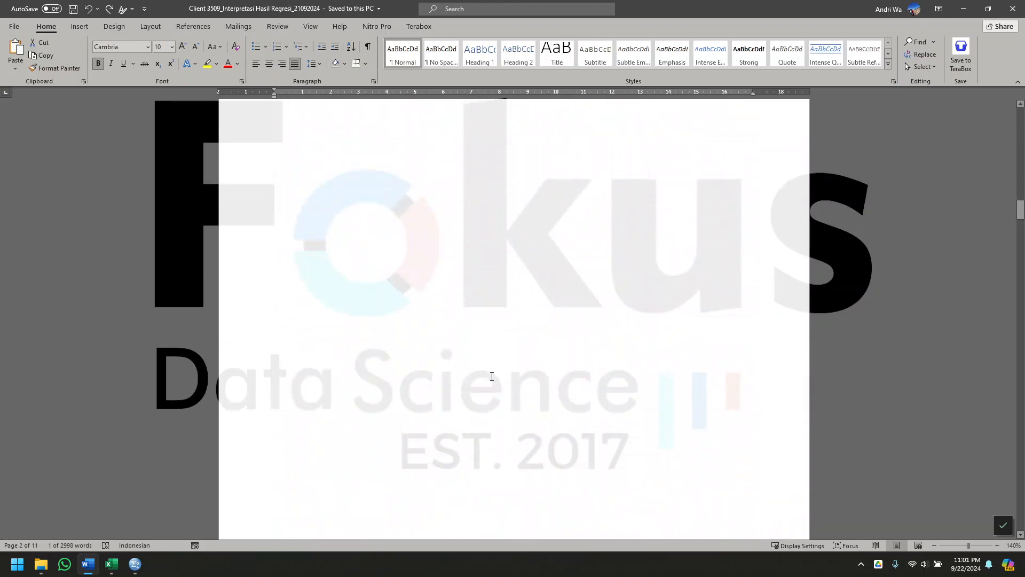
# - Go to the coefficient of determination section of the Y1 regression and highlight the table's R Square column
pyautogui.scroll(-3, 492, 377)
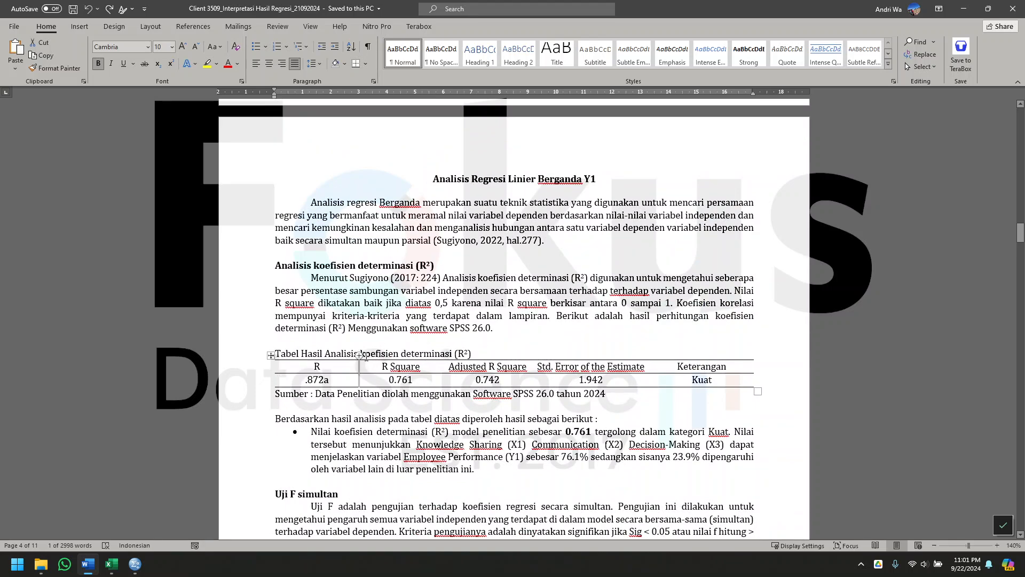
pyautogui.moveTo(459, 354); pyautogui.dragTo(473, 359)
pyautogui.click(359, 404)
pyautogui.moveTo(367, 367); pyautogui.dragTo(373, 380)
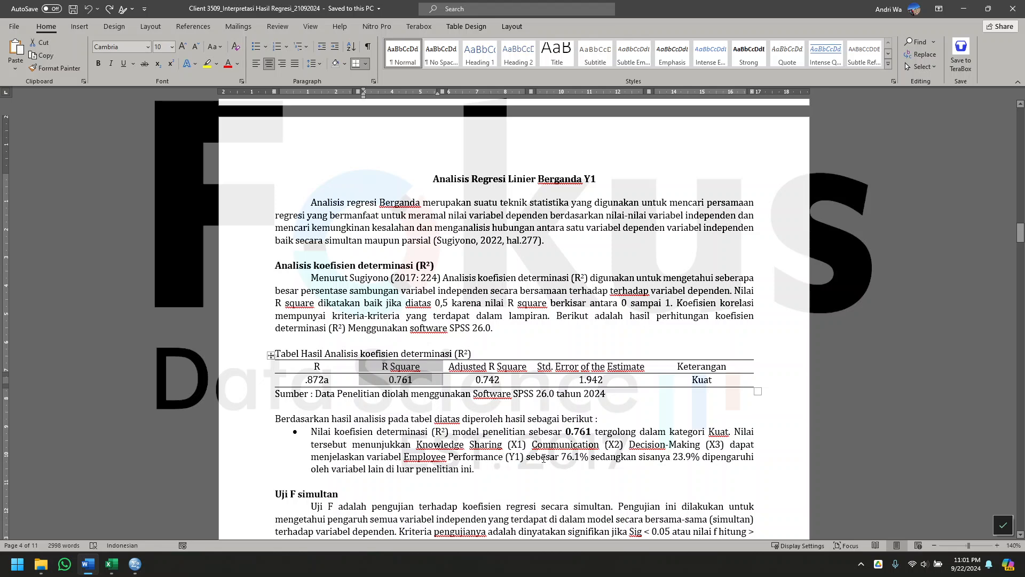
pyautogui.scroll(-3, 543, 457)
# - Switch to the SPSS output viewer and select the Model Summary table for Employee Performance (Y1)
pyautogui.moveTo(135, 564)
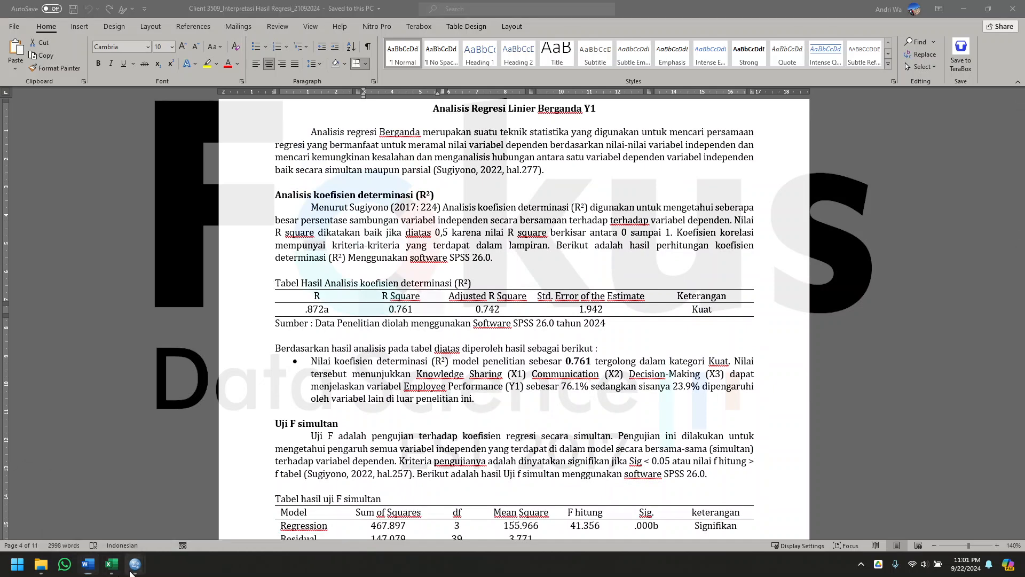
pyautogui.click(198, 497)
pyautogui.click(214, 347)
pyautogui.click(232, 240)
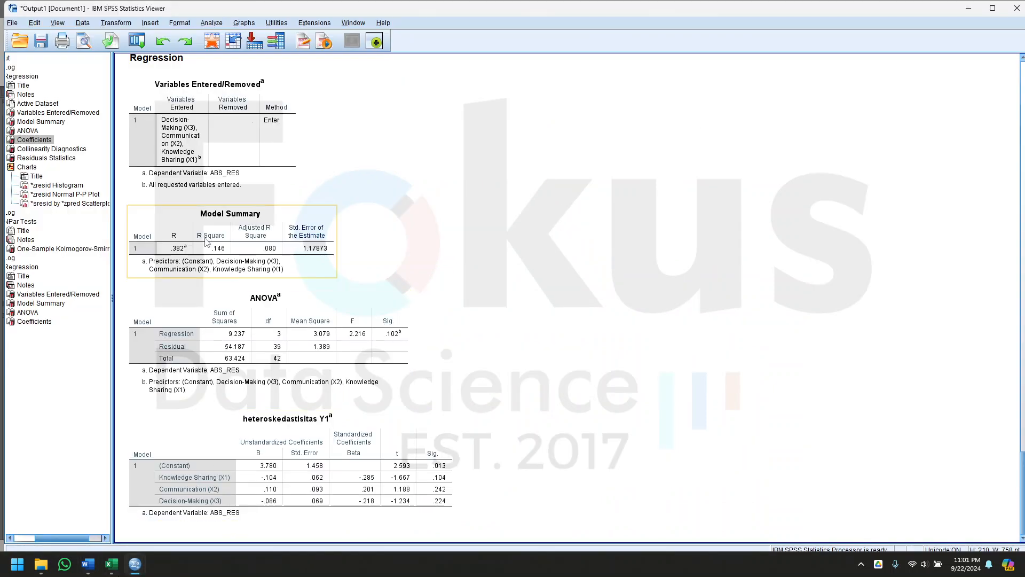
pyautogui.scroll(20, 195, 255)
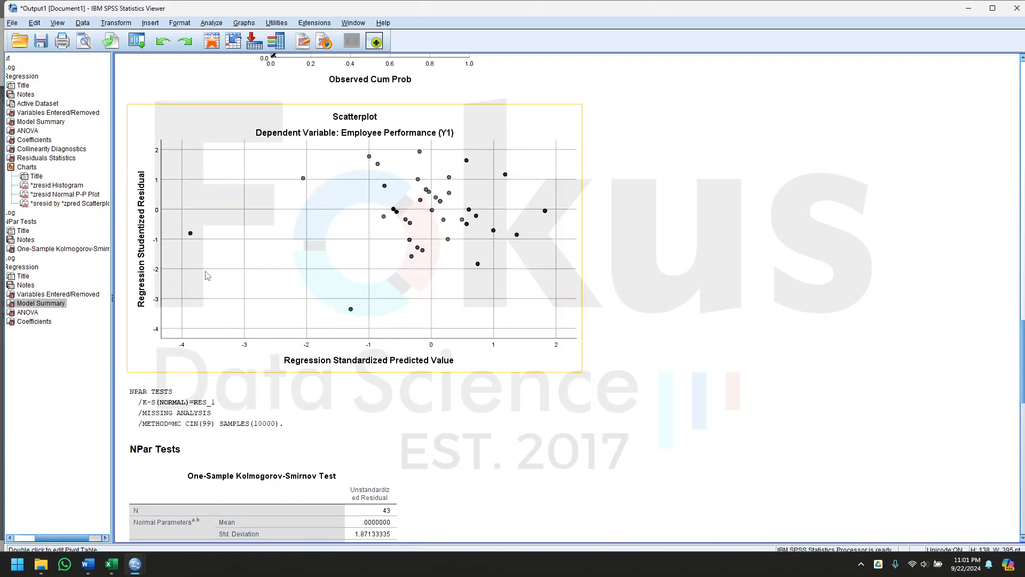
pyautogui.scroll(4, 207, 273)
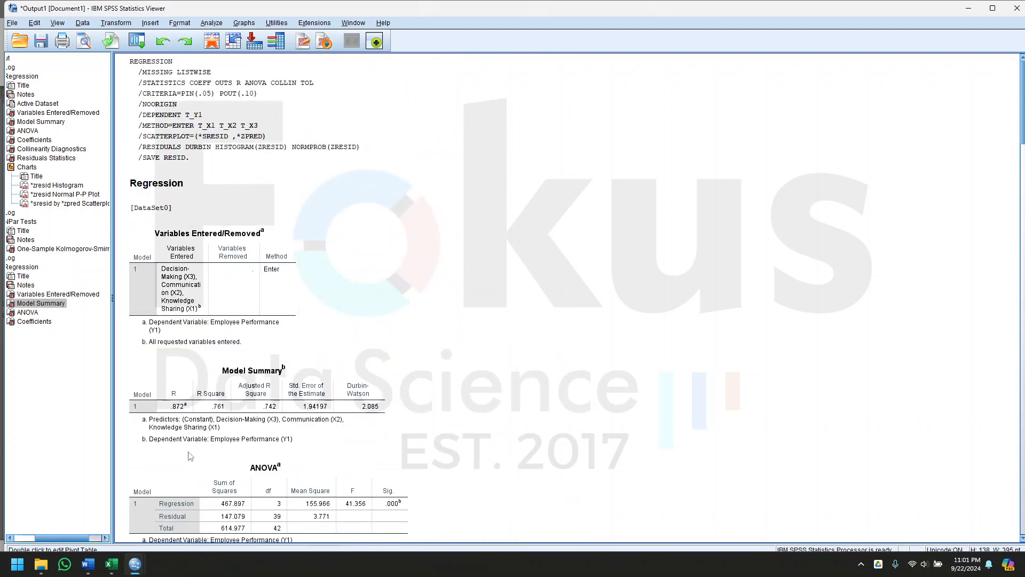
pyautogui.scroll(-1, 188, 452)
pyautogui.click(215, 306)
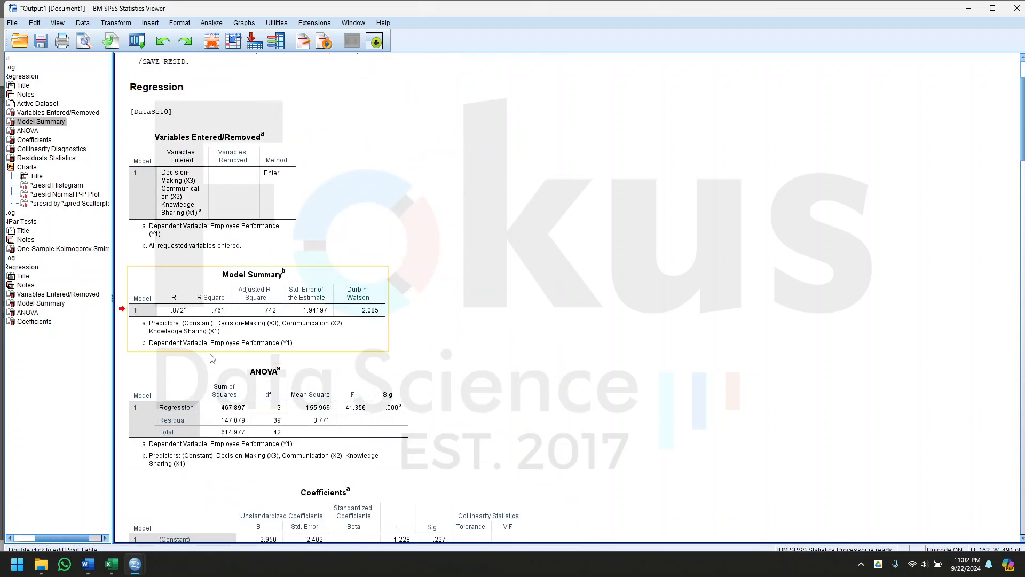
# - Return to the Word report and review the interpretation text under the R² table
pyautogui.moveTo(137, 567)
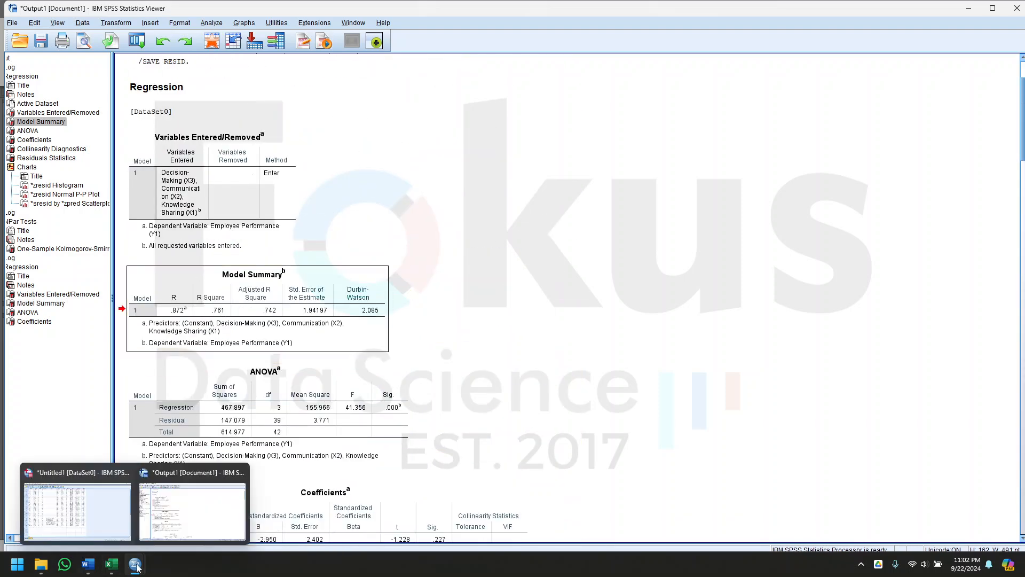
pyautogui.click(88, 565)
pyautogui.click(516, 378)
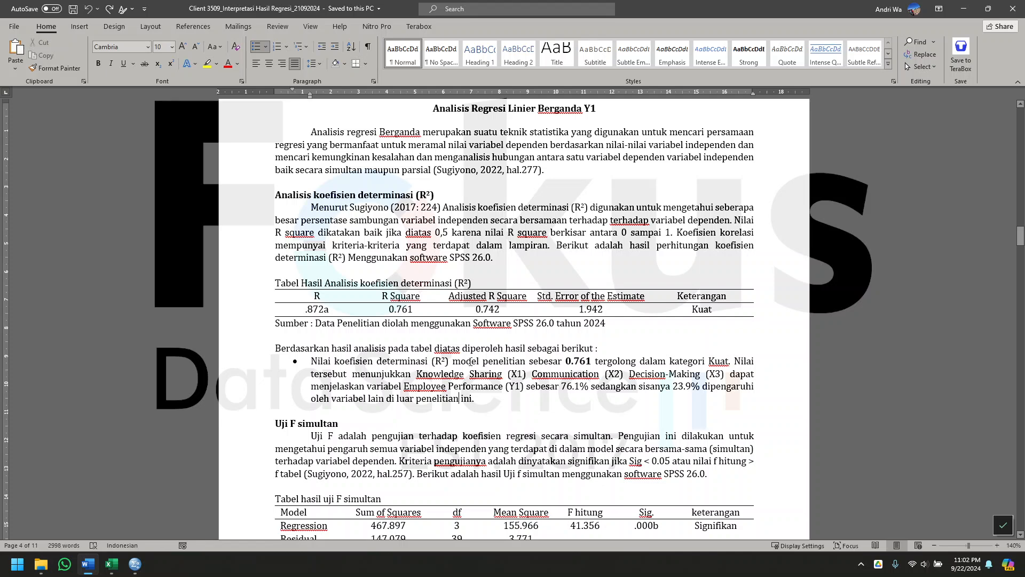
# - Go to the Uji F simultan section and review its criteria, result table and interpretation
pyautogui.scroll(-4, 468, 383)
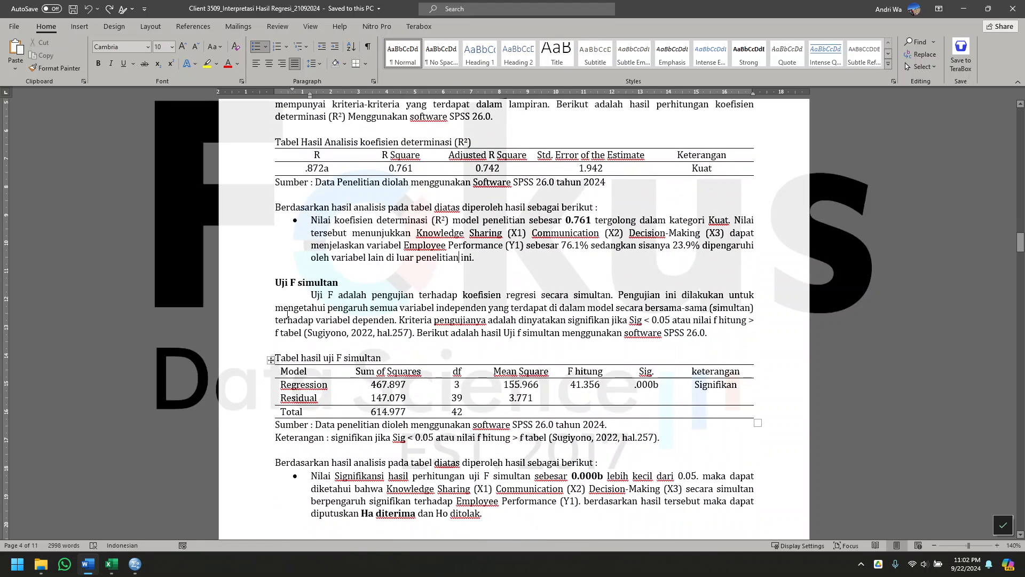
pyautogui.click(286, 283)
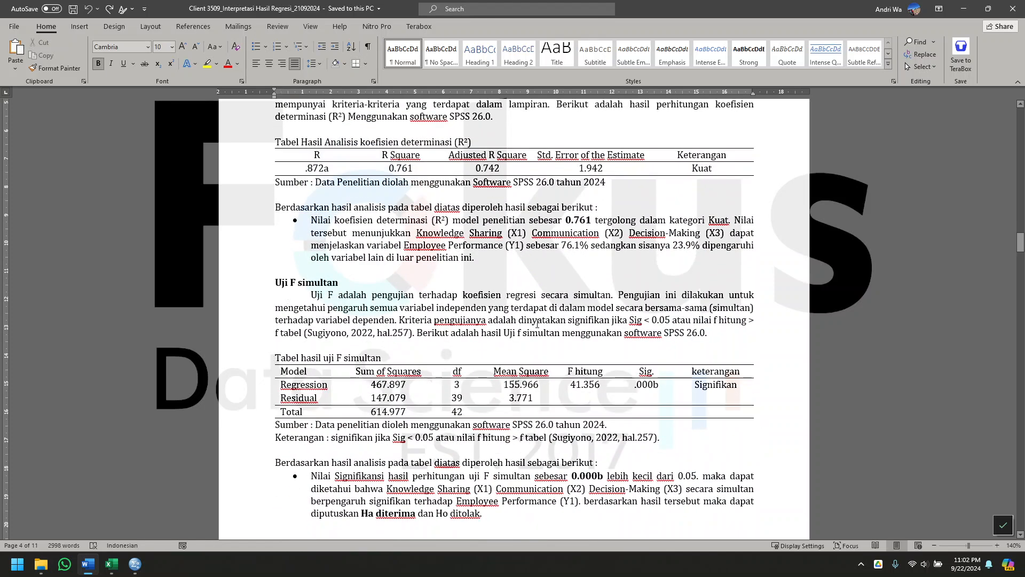
pyautogui.scroll(-2, 537, 323)
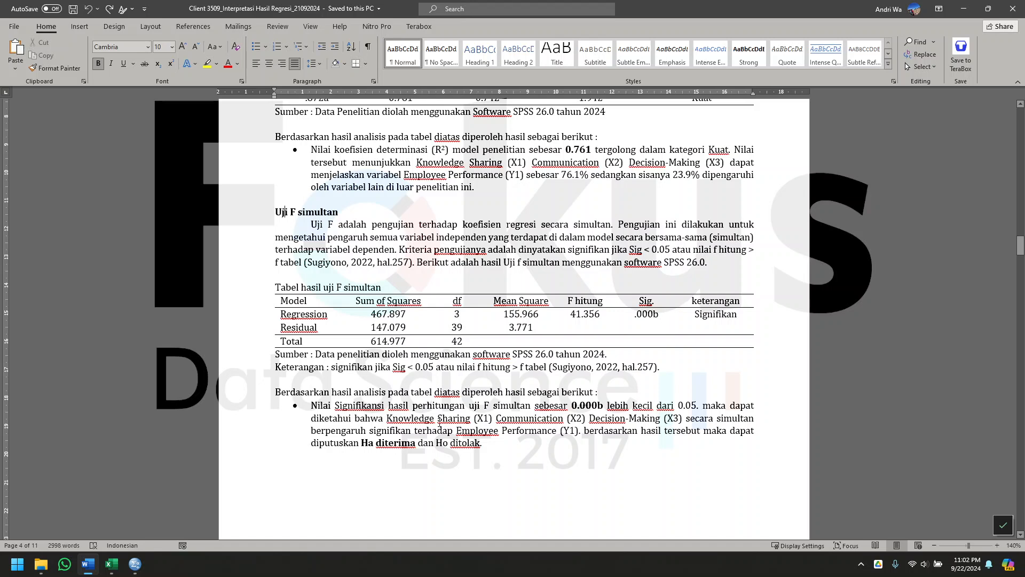
pyautogui.click(561, 430)
# - Switch to the SPSS output viewer and select the ANOVA table of the Y1 regression
pyautogui.click(135, 564)
pyautogui.click(193, 510)
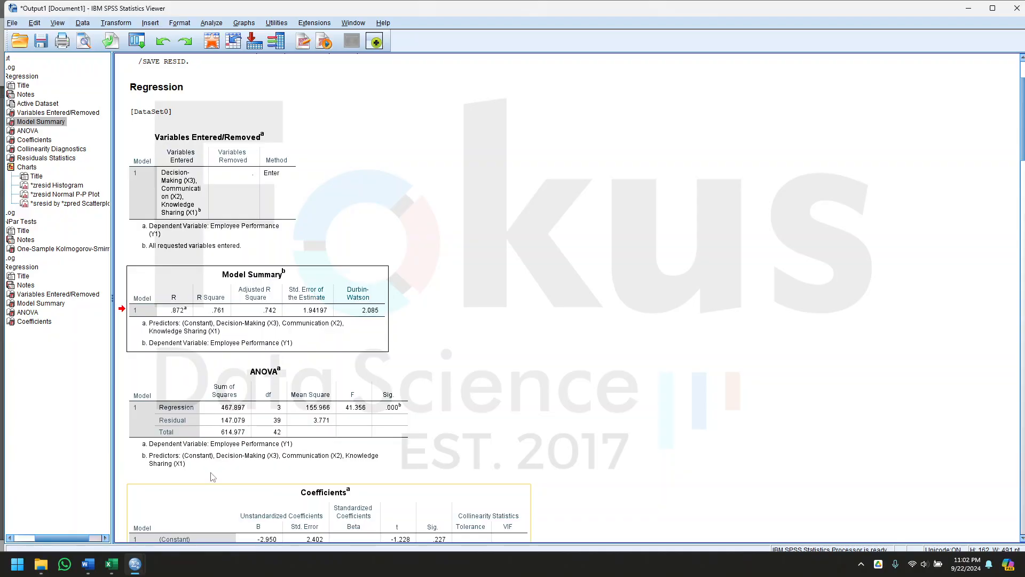
pyautogui.click(256, 422)
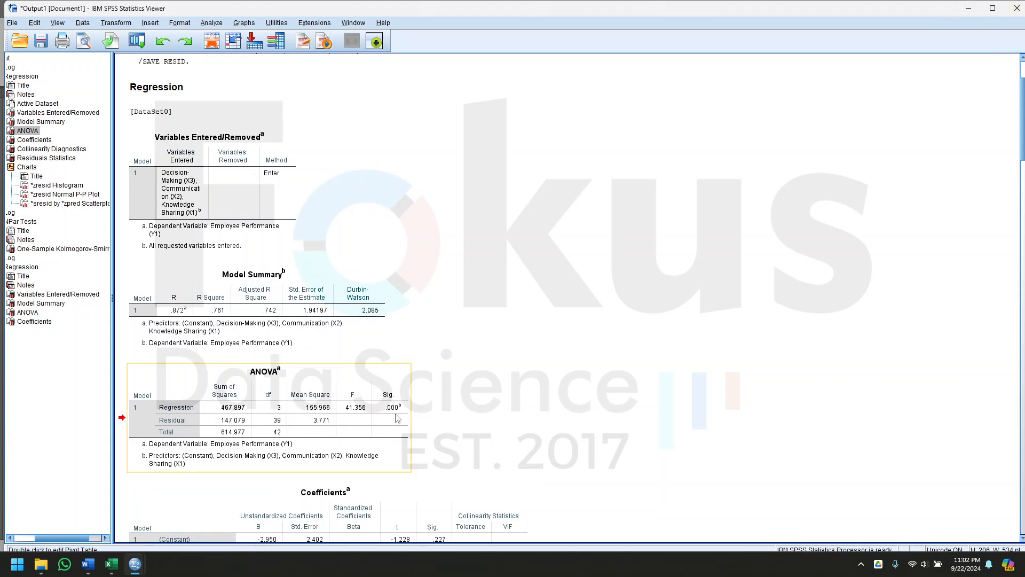
# - Return to the Word report and compare the F-test table's Sig. value with the interpretation for Employee Performance (Y1)
pyautogui.click(967, 9)
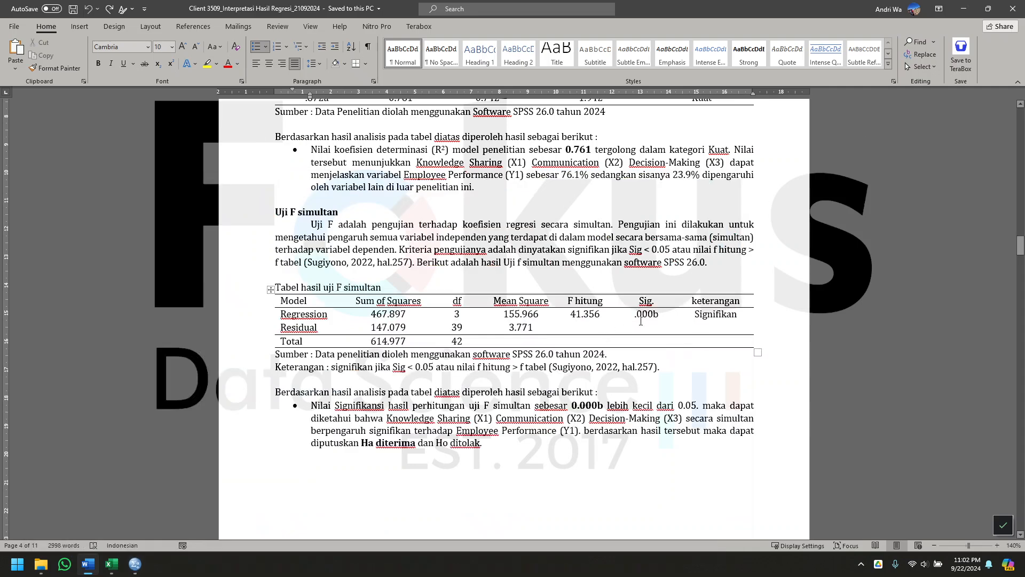
pyautogui.click(631, 315)
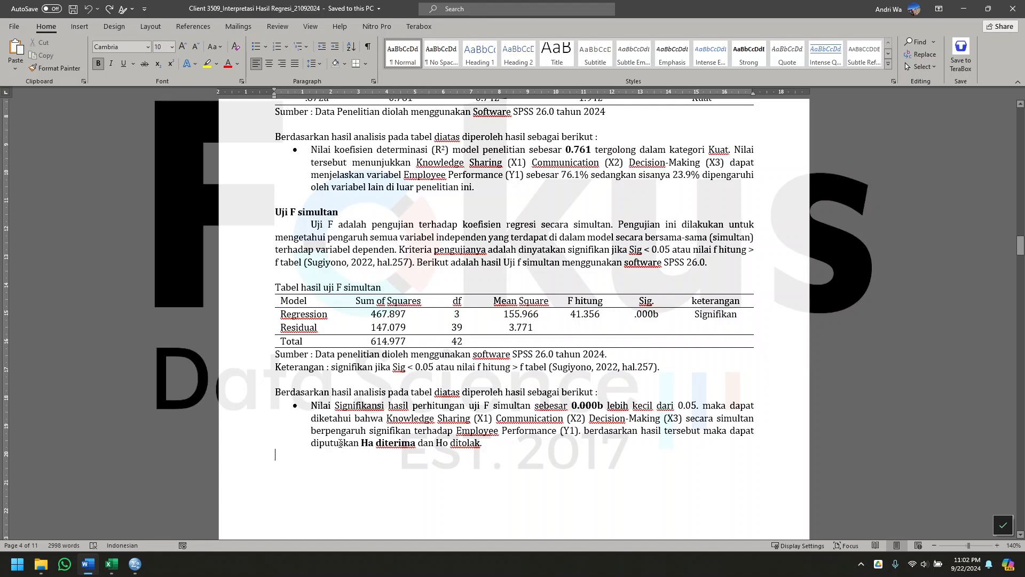
pyautogui.click(575, 433)
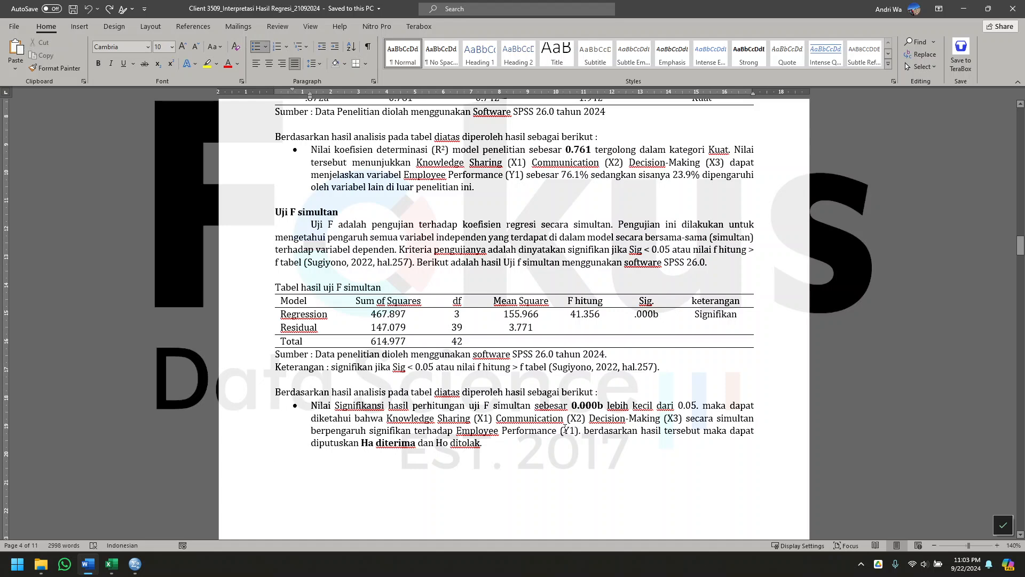
# - Go to the Uji t parsial section of the report and place the cursor at its introduction
pyautogui.scroll(-10, 564, 428)
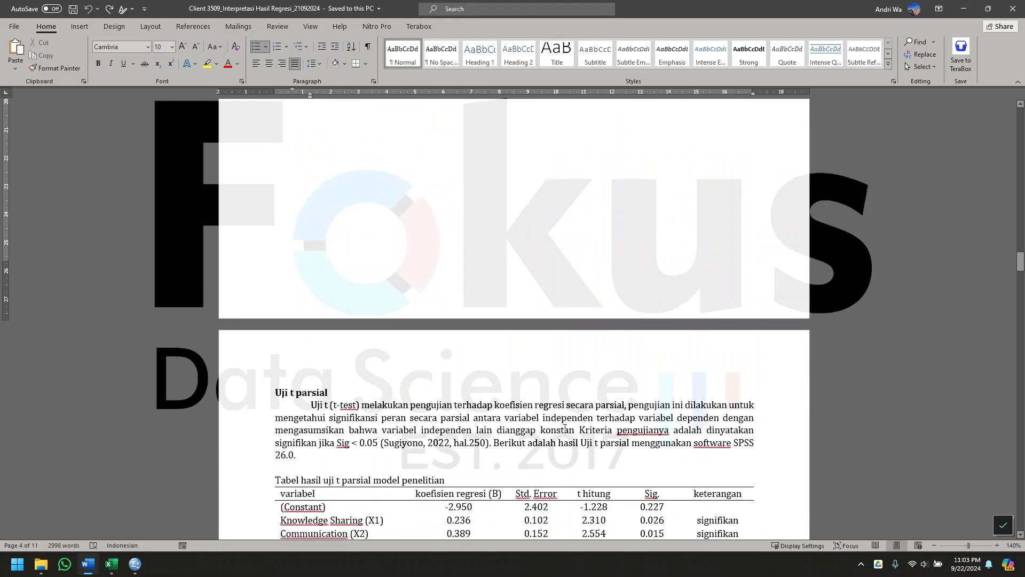
pyautogui.scroll(-3, 543, 423)
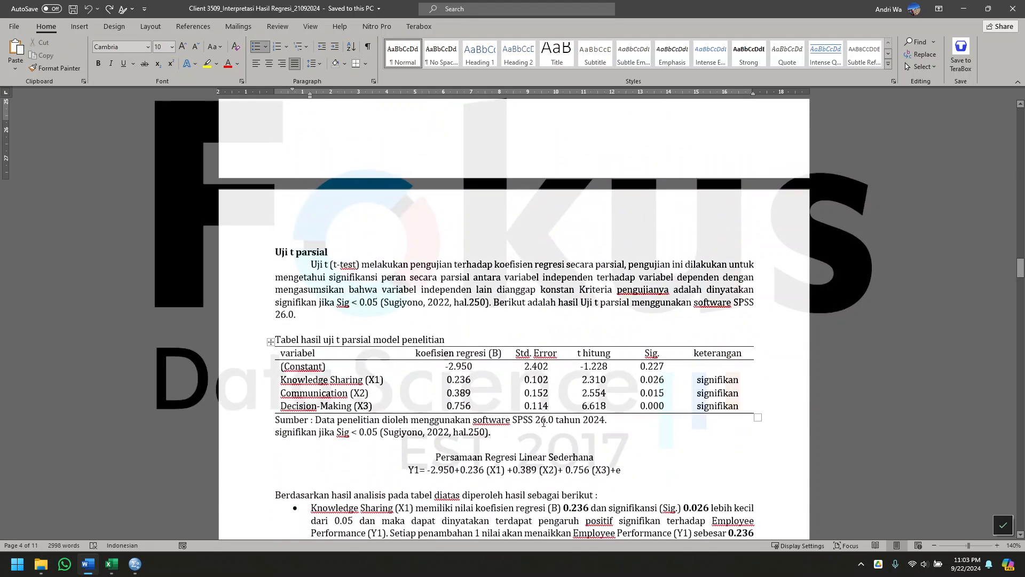
pyautogui.click(294, 259)
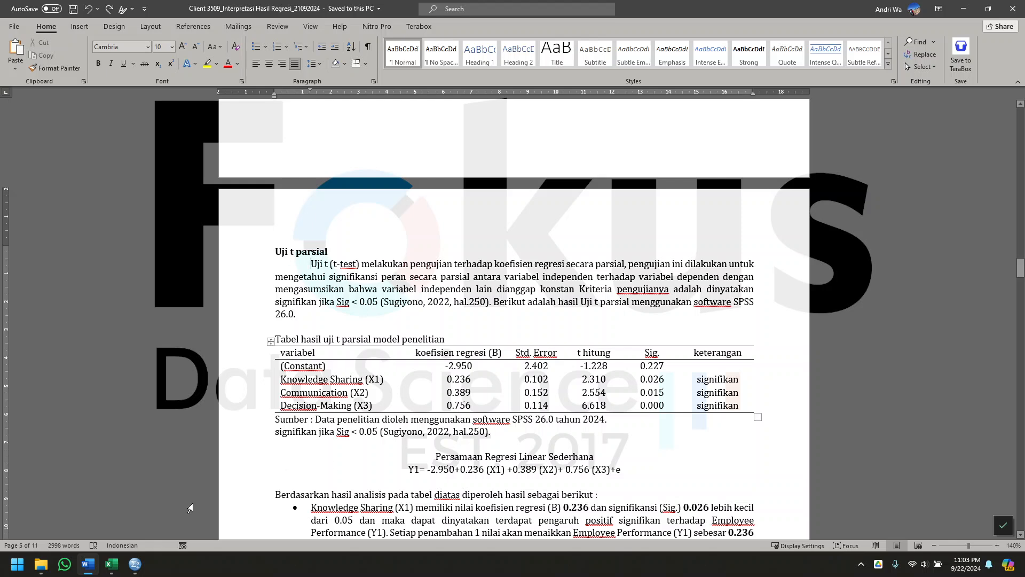
# - Switch to the SPSS output viewer and select the Y1 Coefficients table to examine its B, t and Sig. values
pyautogui.moveTo(135, 564)
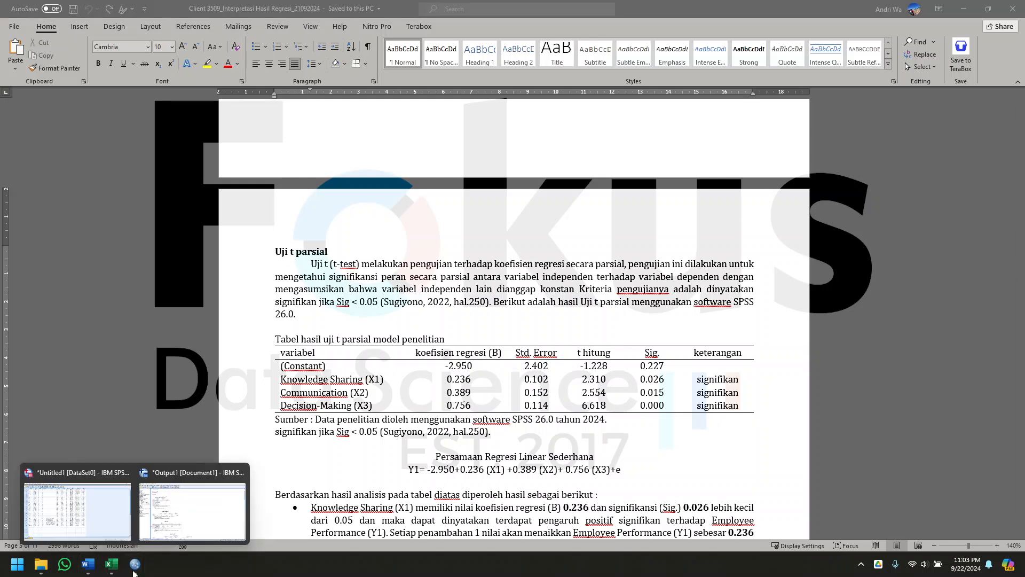
pyautogui.click(311, 536)
pyautogui.scroll(-5, 287, 390)
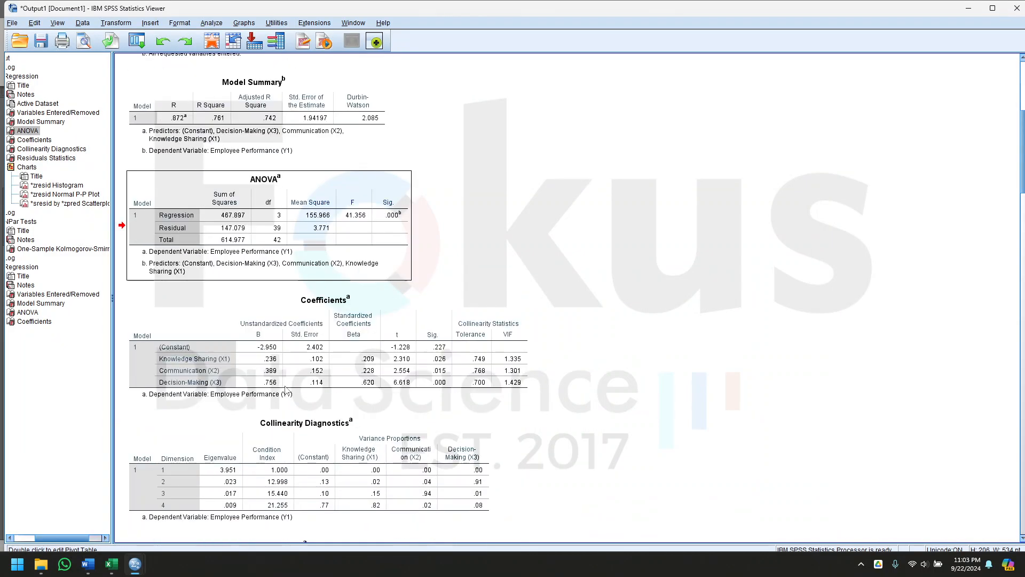
pyautogui.click(305, 353)
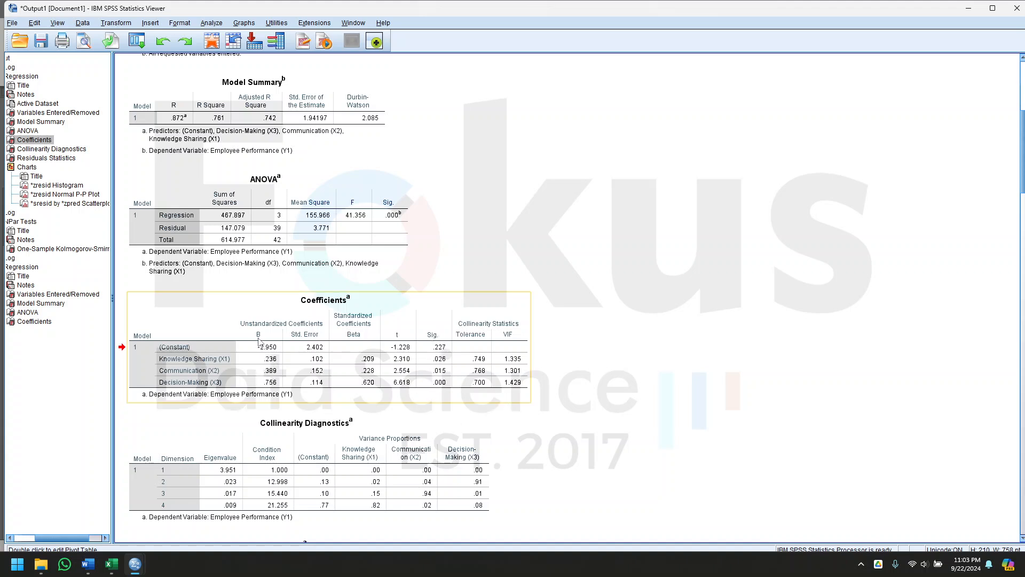
# - Return to the Word report and check the koefisien regresi (B) and Sig. columns of the partial t-test table for Y1
pyautogui.click(88, 564)
pyautogui.scroll(-1, 379, 439)
pyautogui.scroll(-1, 378, 439)
pyautogui.moveTo(410, 287); pyautogui.dragTo(446, 336)
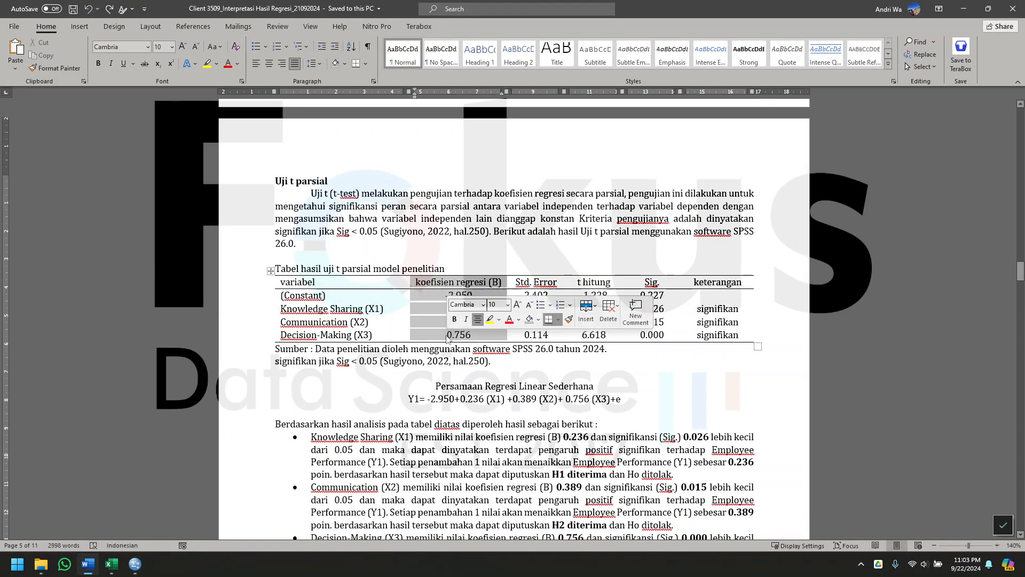
pyautogui.click(443, 372)
pyautogui.doubleClick(450, 309)
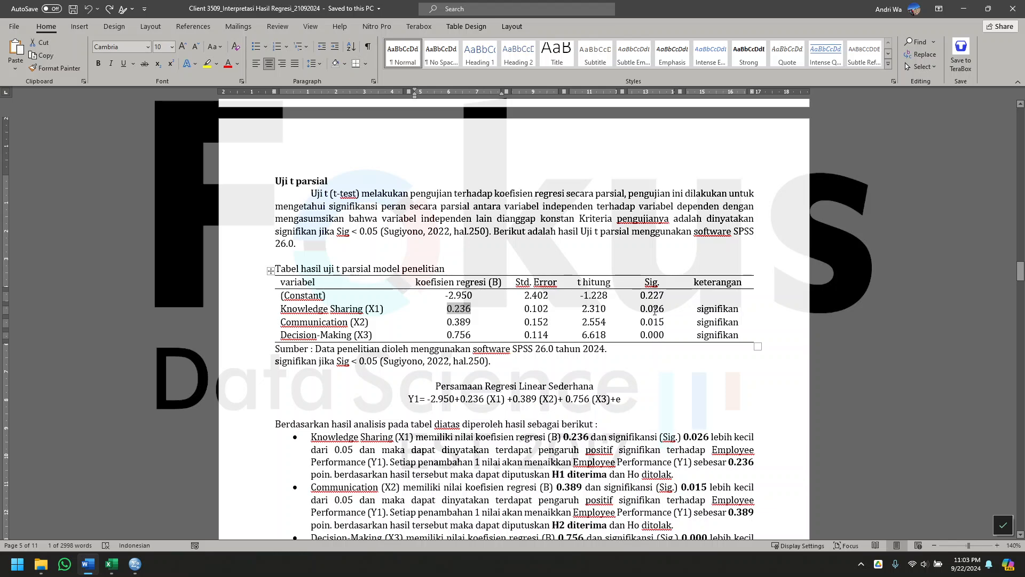
pyautogui.moveTo(639, 308); pyautogui.dragTo(652, 337)
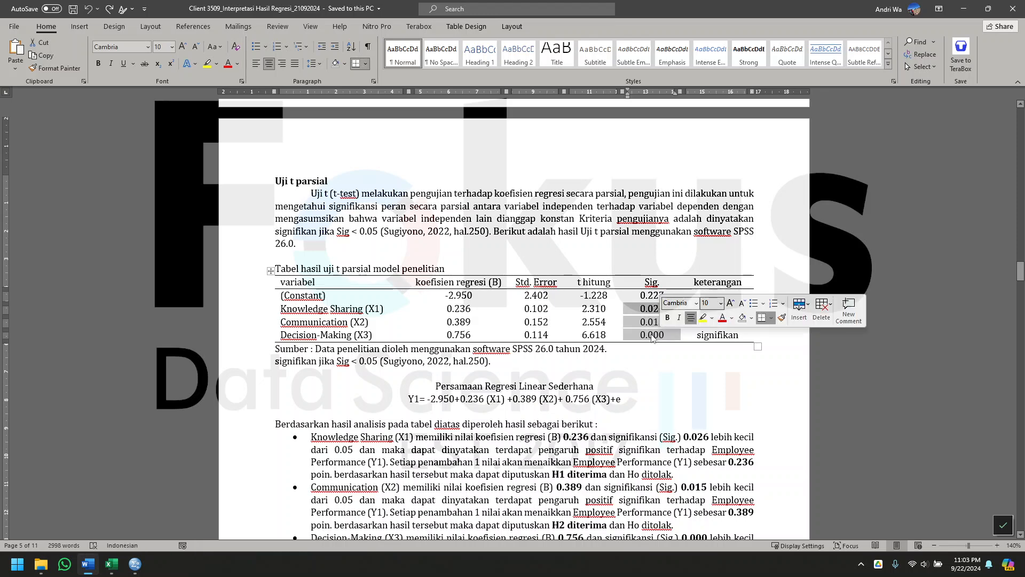
pyautogui.click(555, 427)
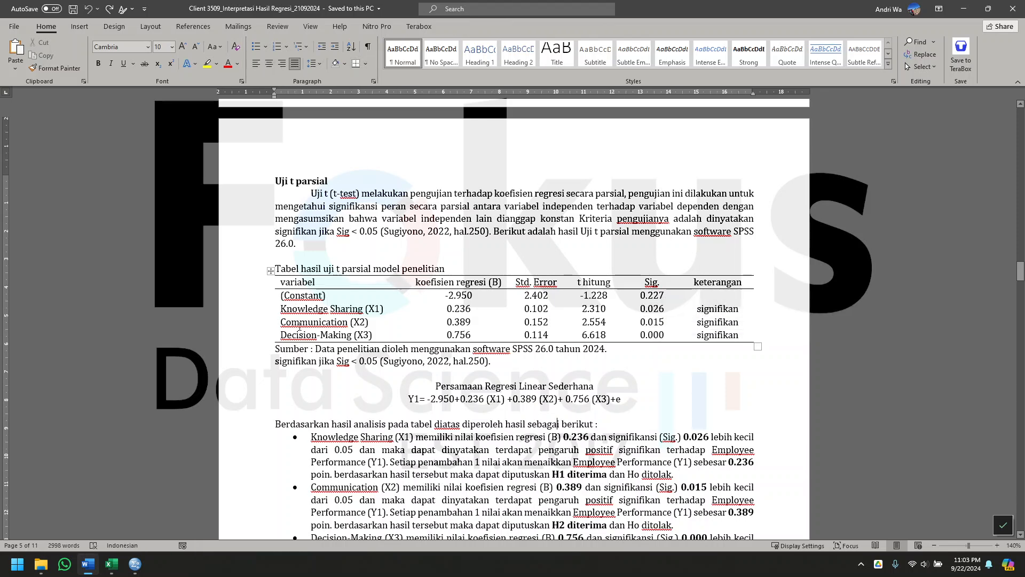
# - Examine the regression coefficient and Sig. value of Knowledge Sharing (X1) in the partial t-test table
pyautogui.click(380, 309)
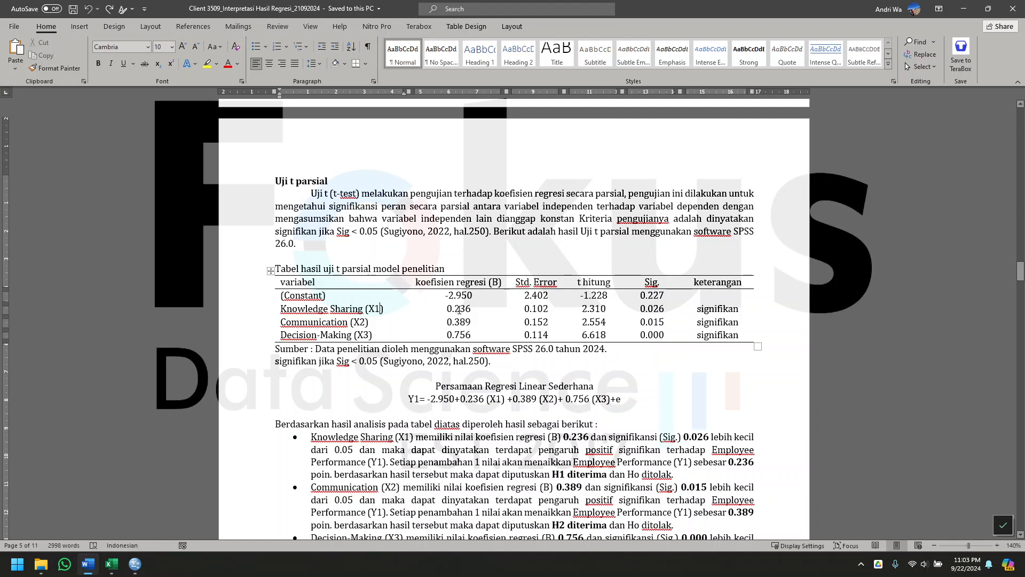
pyautogui.moveTo(473, 309)
pyautogui.mouseDown()
pyautogui.moveTo(439, 308)
pyautogui.moveTo(473, 309)
pyautogui.mouseUp()
pyautogui.click(653, 310)
pyautogui.moveTo(667, 309); pyautogui.dragTo(640, 309)
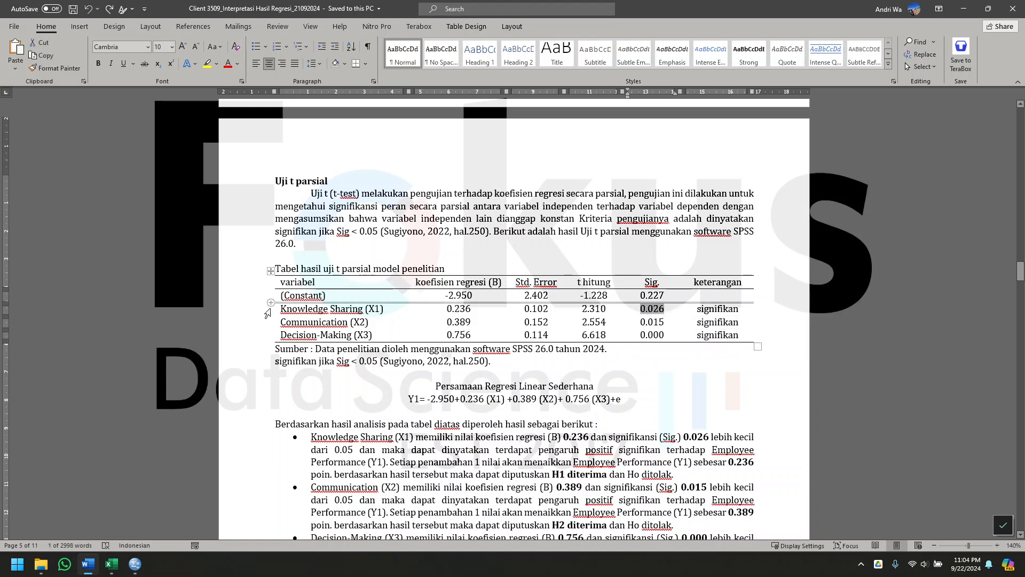
pyautogui.click(376, 309)
pyautogui.moveTo(447, 308); pyautogui.dragTo(472, 309)
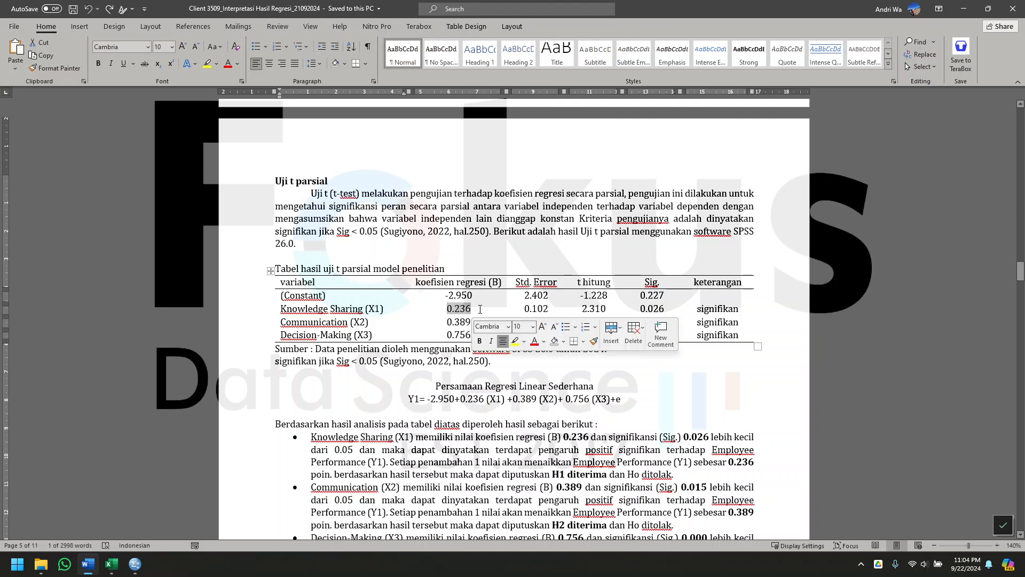
pyautogui.moveTo(640, 309); pyautogui.dragTo(664, 311)
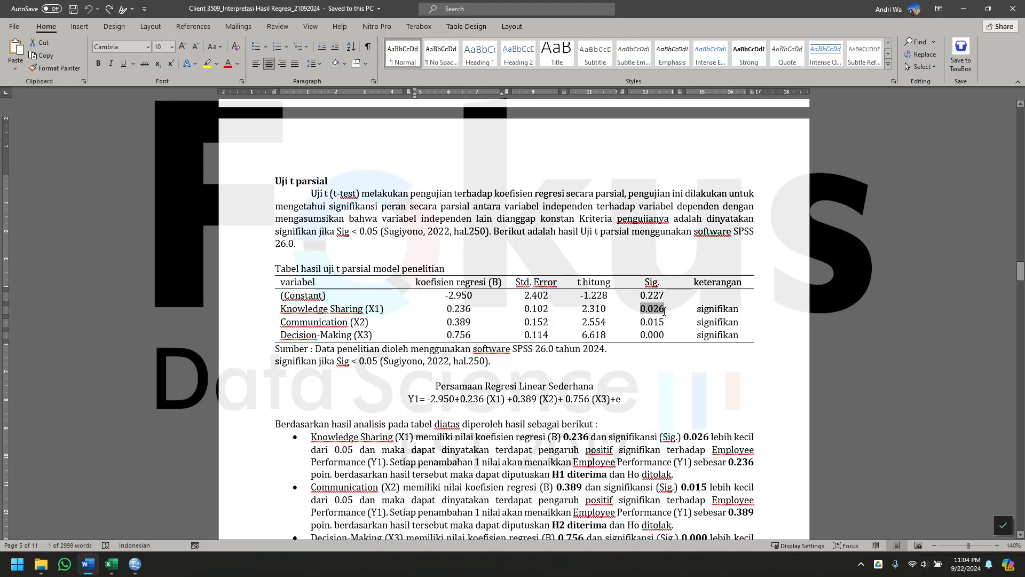
# - Examine the coefficients and Sig. values of Communication (X2) and Decision-Making (X3) in the partial t-test table
pyautogui.click(359, 323)
pyautogui.moveTo(447, 323); pyautogui.dragTo(477, 322)
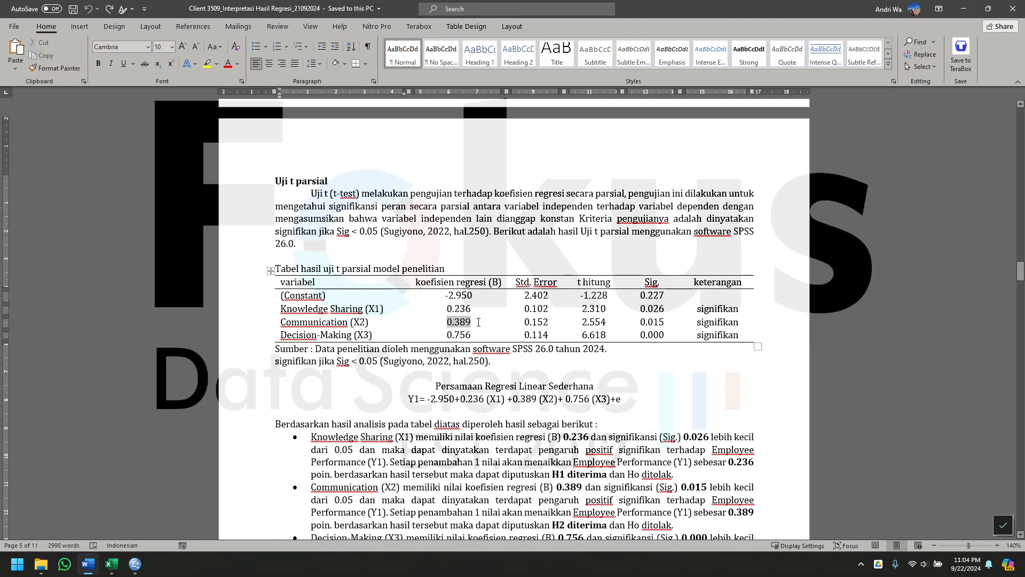
pyautogui.moveTo(648, 323); pyautogui.dragTo(654, 322)
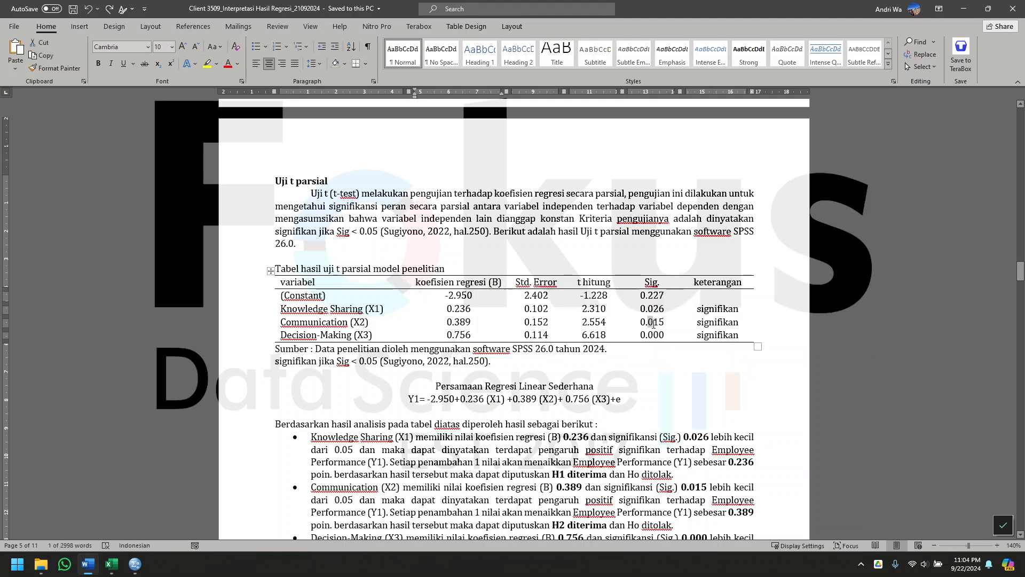
pyautogui.click(362, 335)
pyautogui.click(450, 333)
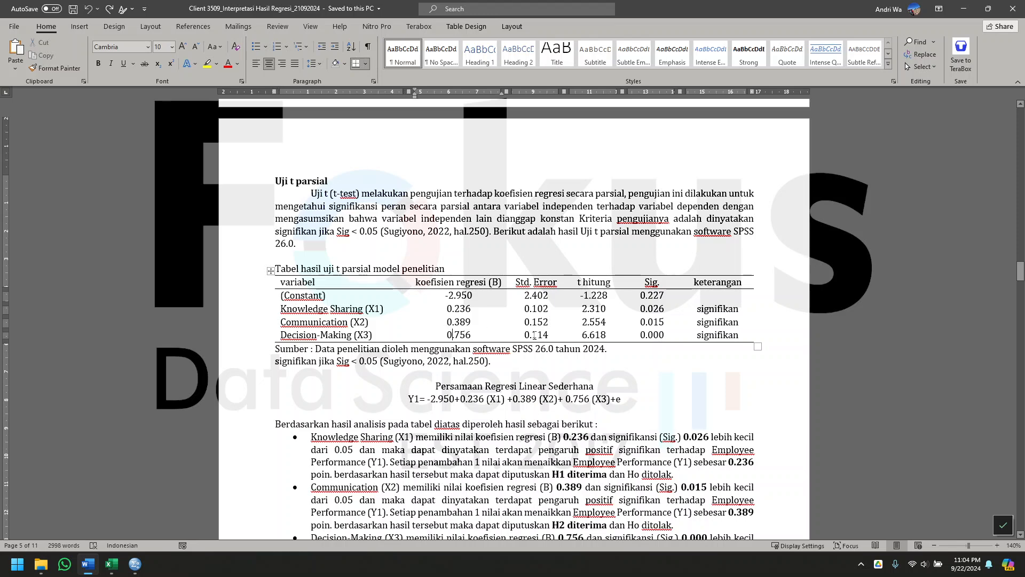
pyautogui.click(661, 334)
pyautogui.click(711, 336)
# - Read the regression equation and the bulleted interpretations for X1, X2 and X3 below the t-test table
pyautogui.click(373, 442)
pyautogui.scroll(-2, 372, 406)
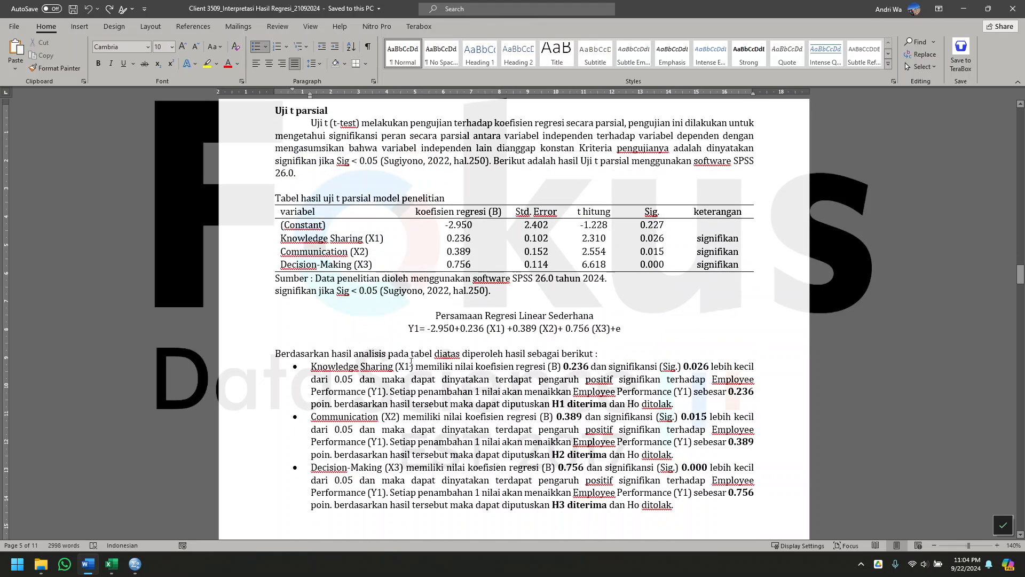
pyautogui.scroll(-2, 497, 412)
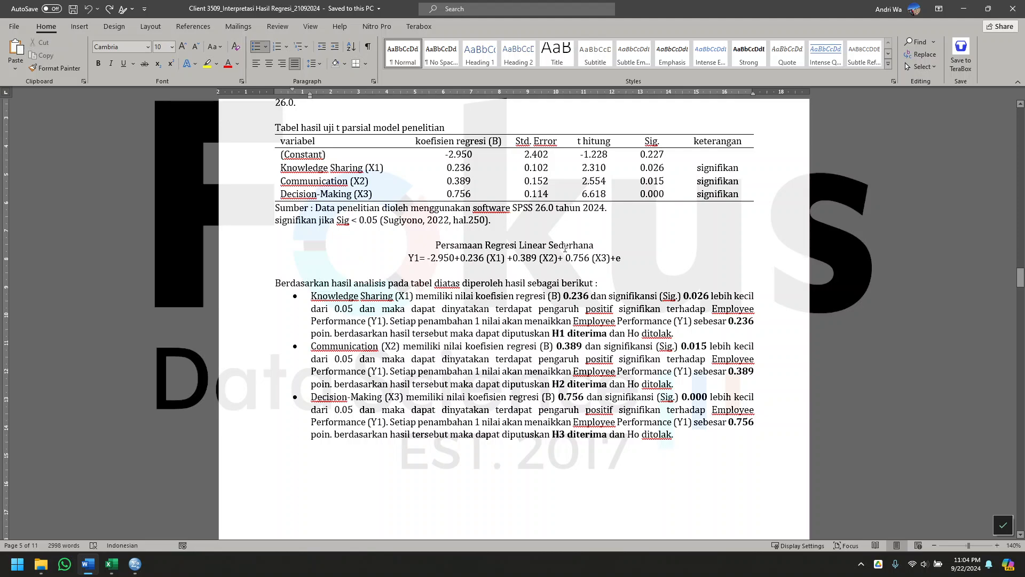
# - Look over the Asumsi Klasik & Regresi Berganda Y2 section of the report and return to Uji t parsial for Y1
pyautogui.scroll(-10, 495, 374)
pyautogui.scroll(11, 483, 392)
pyautogui.scroll(-12, 501, 403)
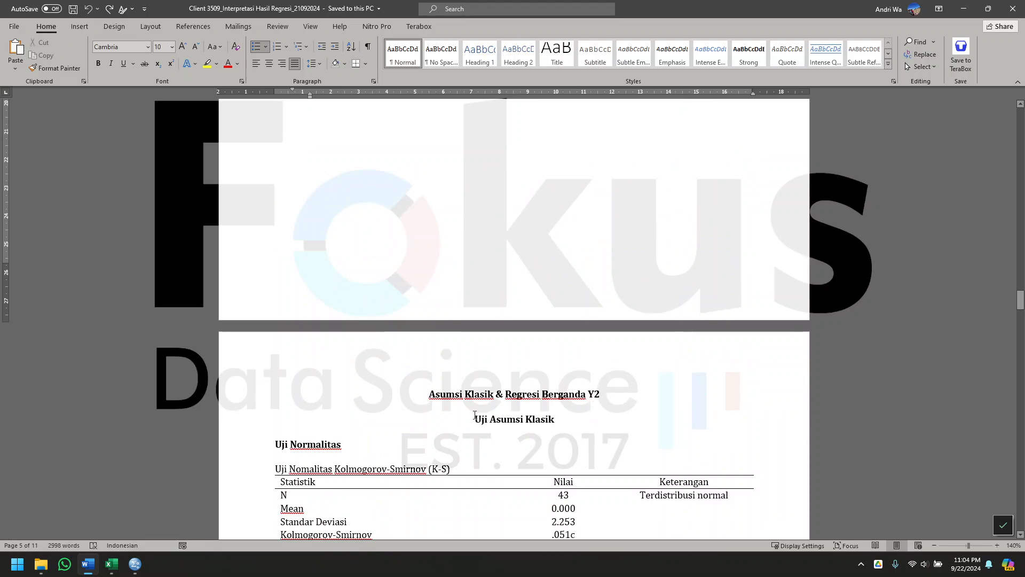
pyautogui.scroll(-6, 475, 414)
pyautogui.scroll(5, 474, 414)
pyautogui.scroll(-18, 321, 348)
pyautogui.scroll(8, 138, 268)
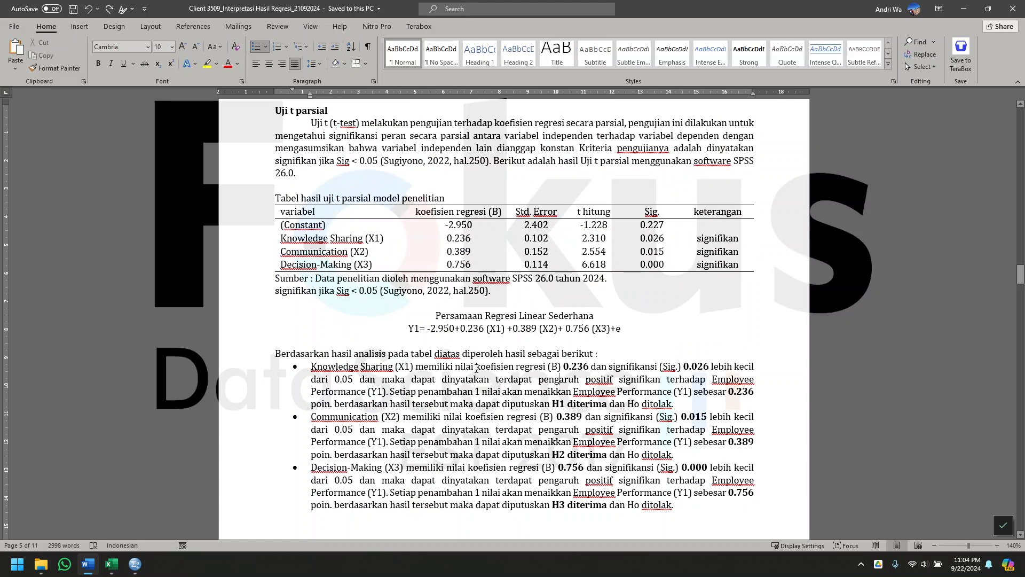
pyautogui.scroll(6, 334, 171)
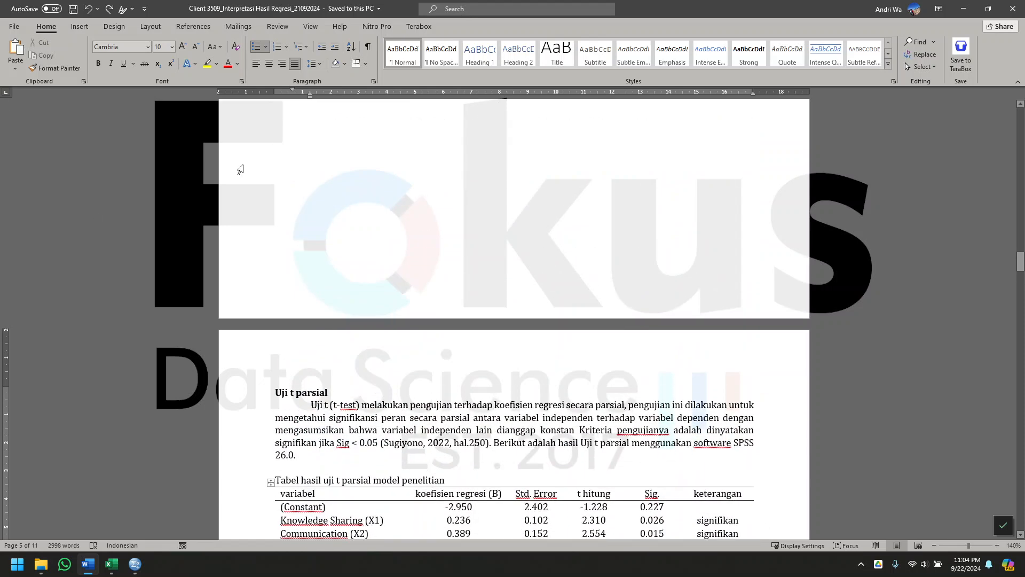